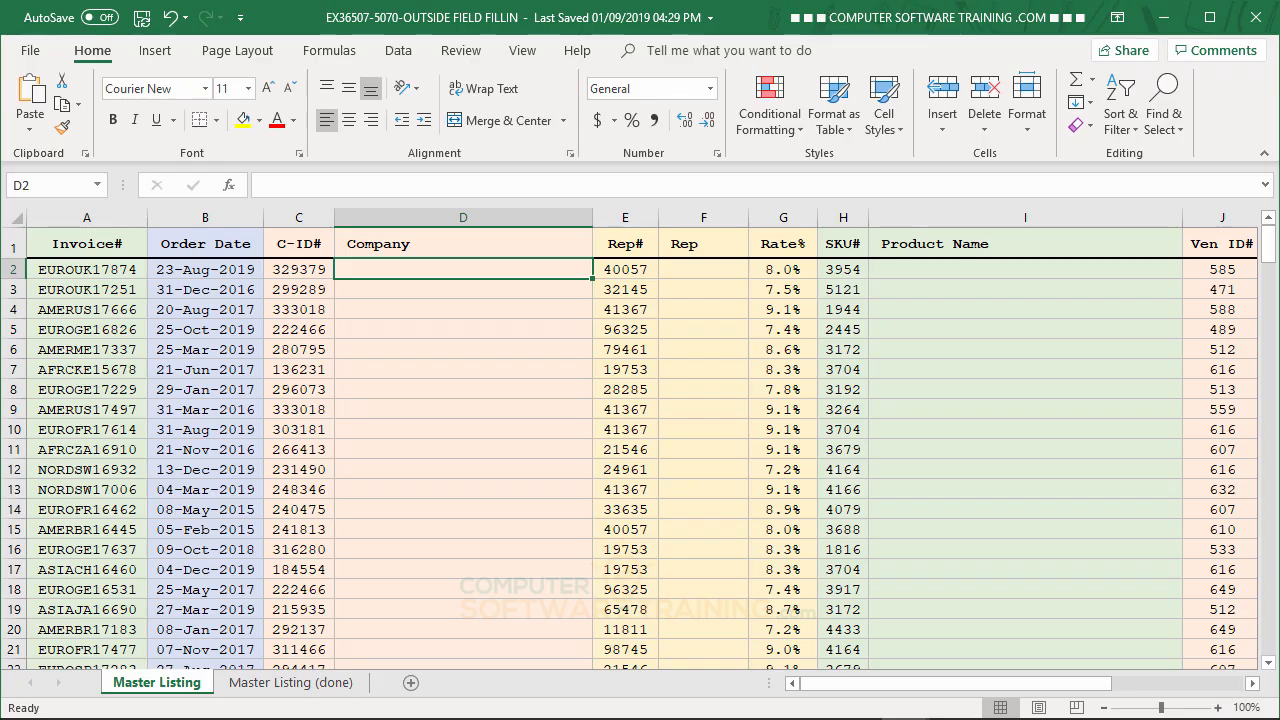
# Examine the rows and columns of the Master Listing sheet, from Invoice# across to Bonus
pyautogui.scroll(-9, 583, 471)
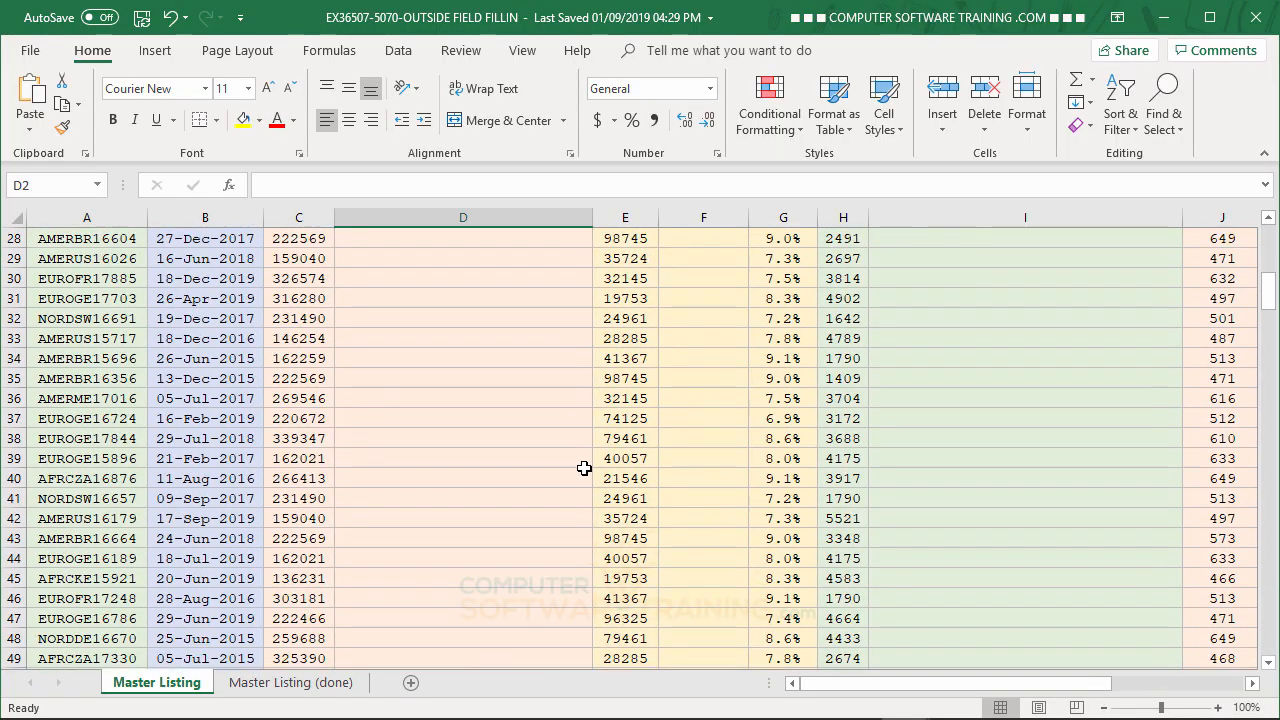
pyautogui.scroll(-4, 583, 468)
pyautogui.scroll(13, 582, 465)
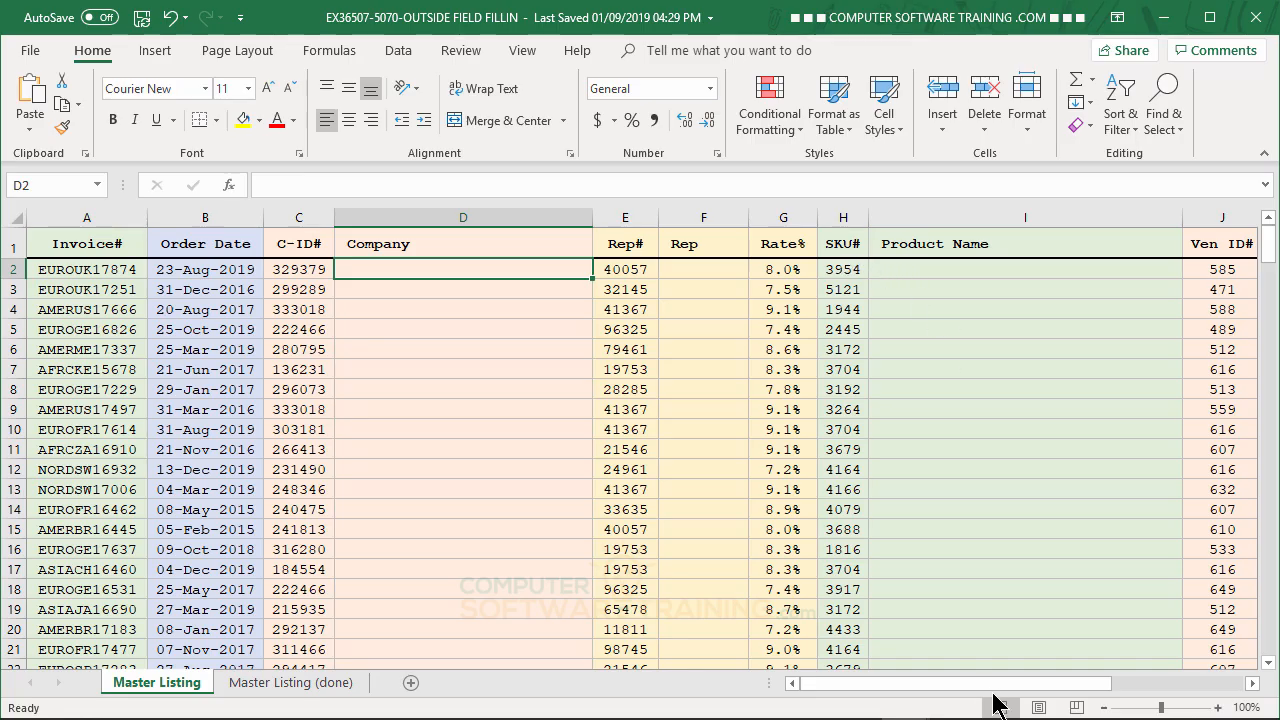
pyautogui.moveTo(988, 690); pyautogui.dragTo(1155, 688)
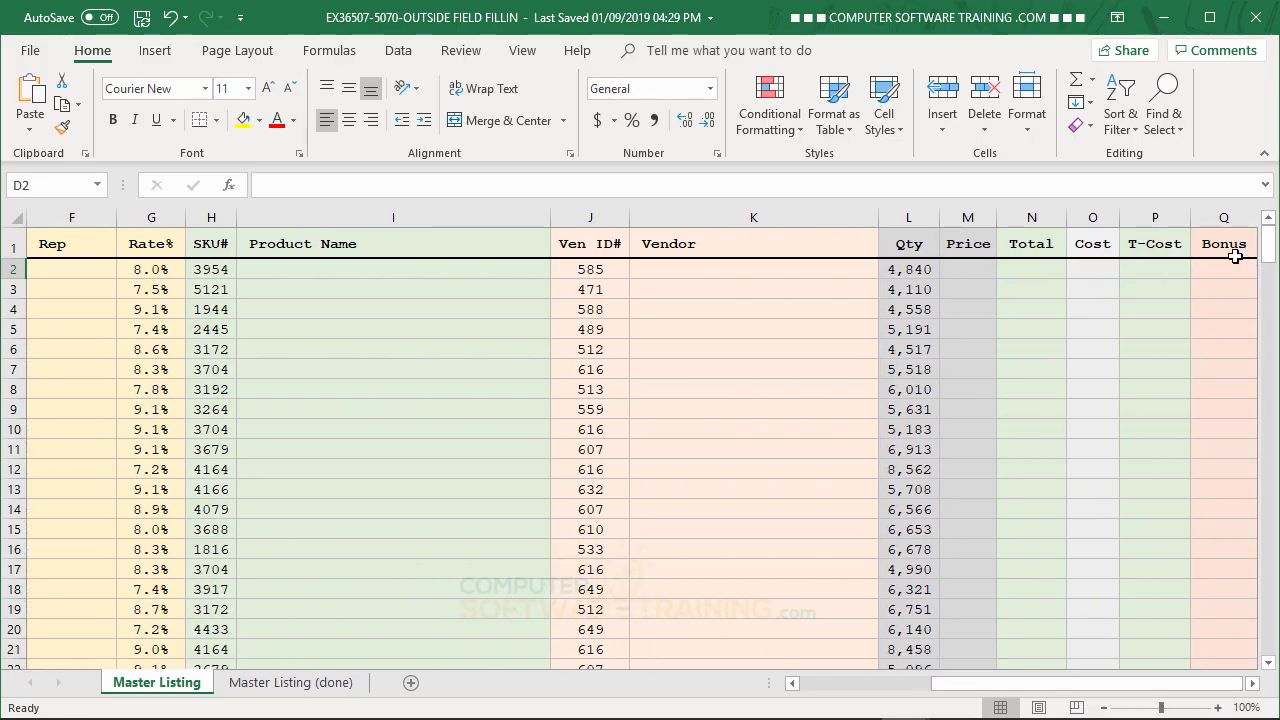
pyautogui.moveTo(1046, 687); pyautogui.dragTo(903, 688)
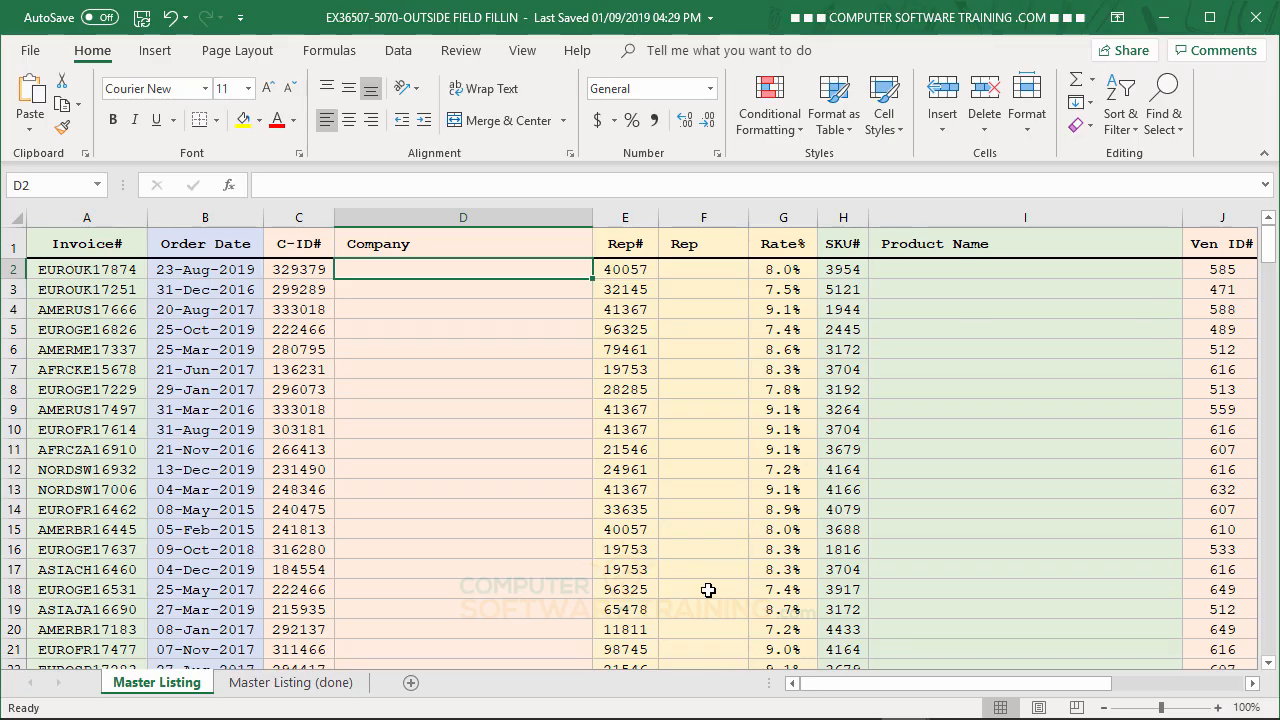
pyautogui.moveTo(866, 686)
pyautogui.mouseDown()
pyautogui.moveTo(963, 686)
pyautogui.moveTo(852, 682)
pyautogui.mouseUp()
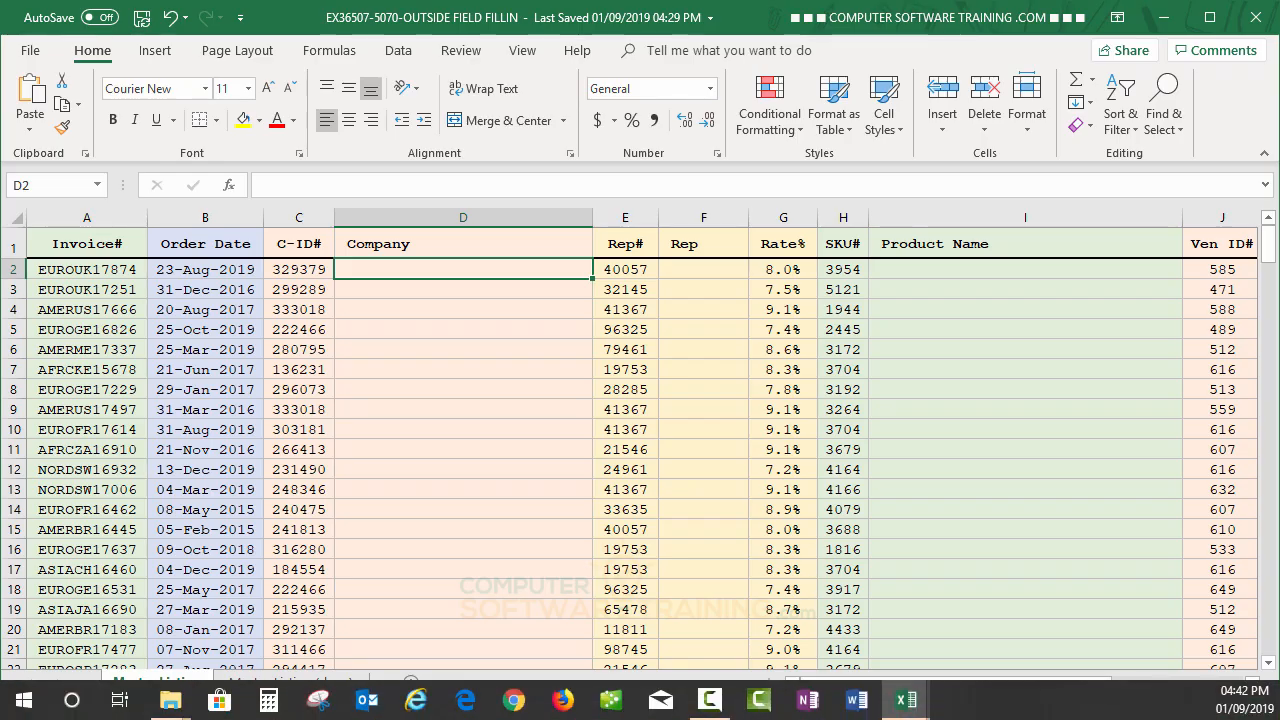
# Review the source tables in the CUSTOMER, PRODUCT, SALES REP and VENDOR workbooks, ending back in the OUTSIDE FIELD FILLIN workbook
pyautogui.moveTo(907, 705)
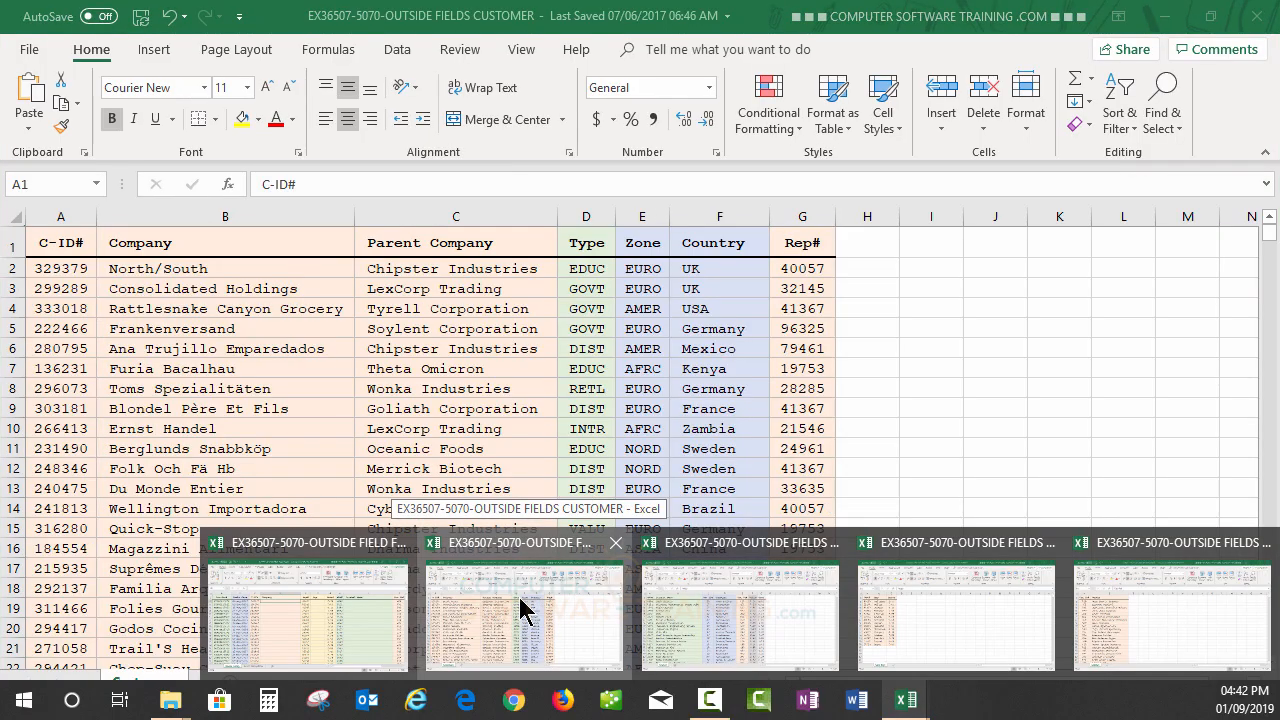
pyautogui.click(522, 607)
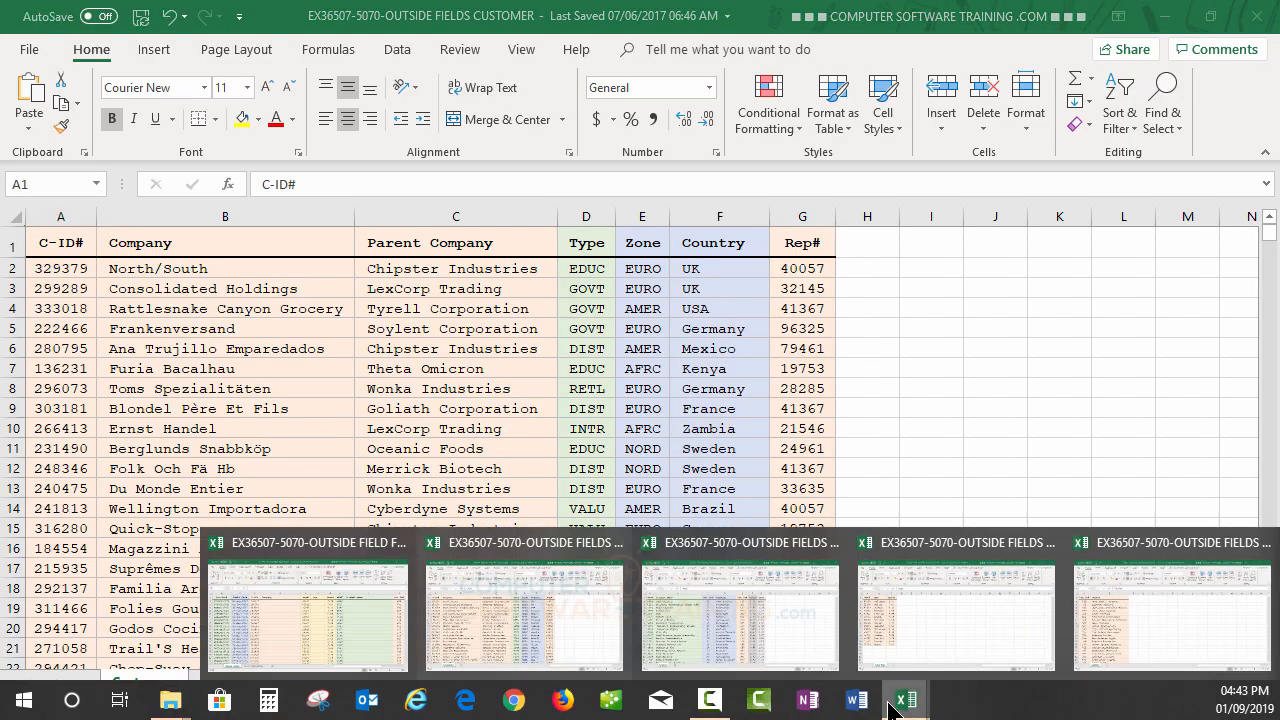
pyautogui.click(778, 630)
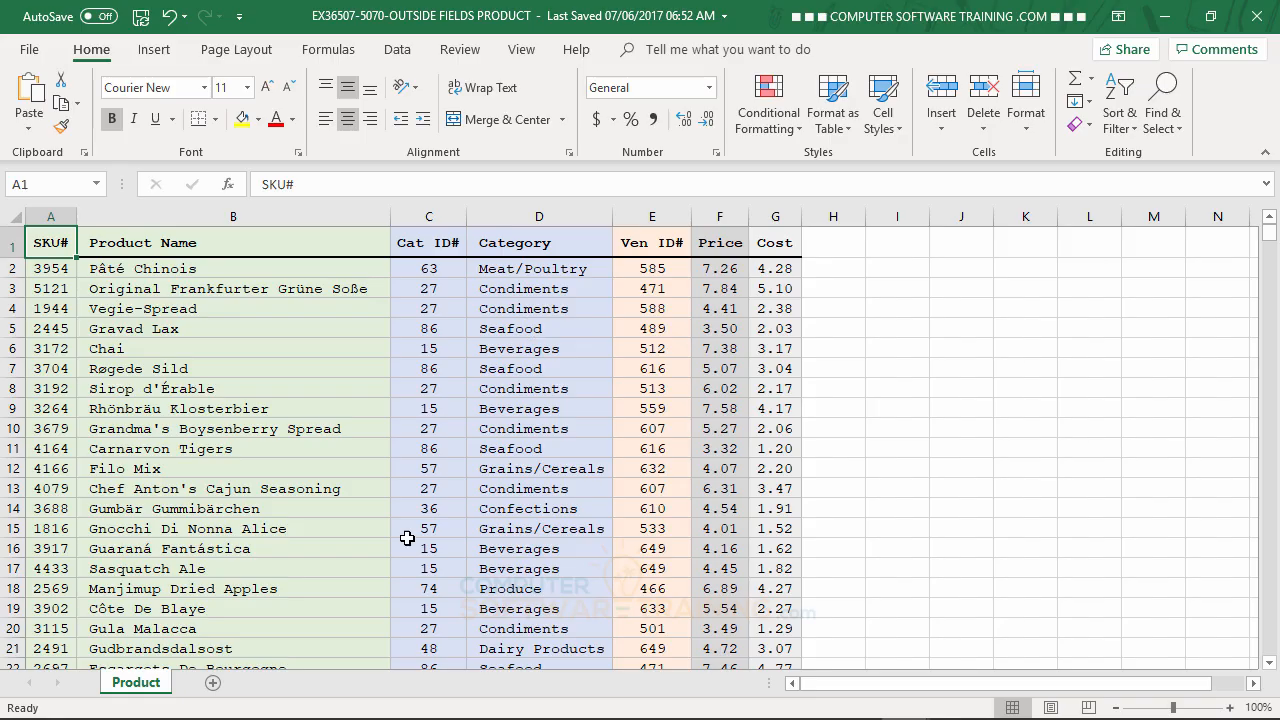
pyautogui.moveTo(600, 718)
pyautogui.moveTo(914, 712)
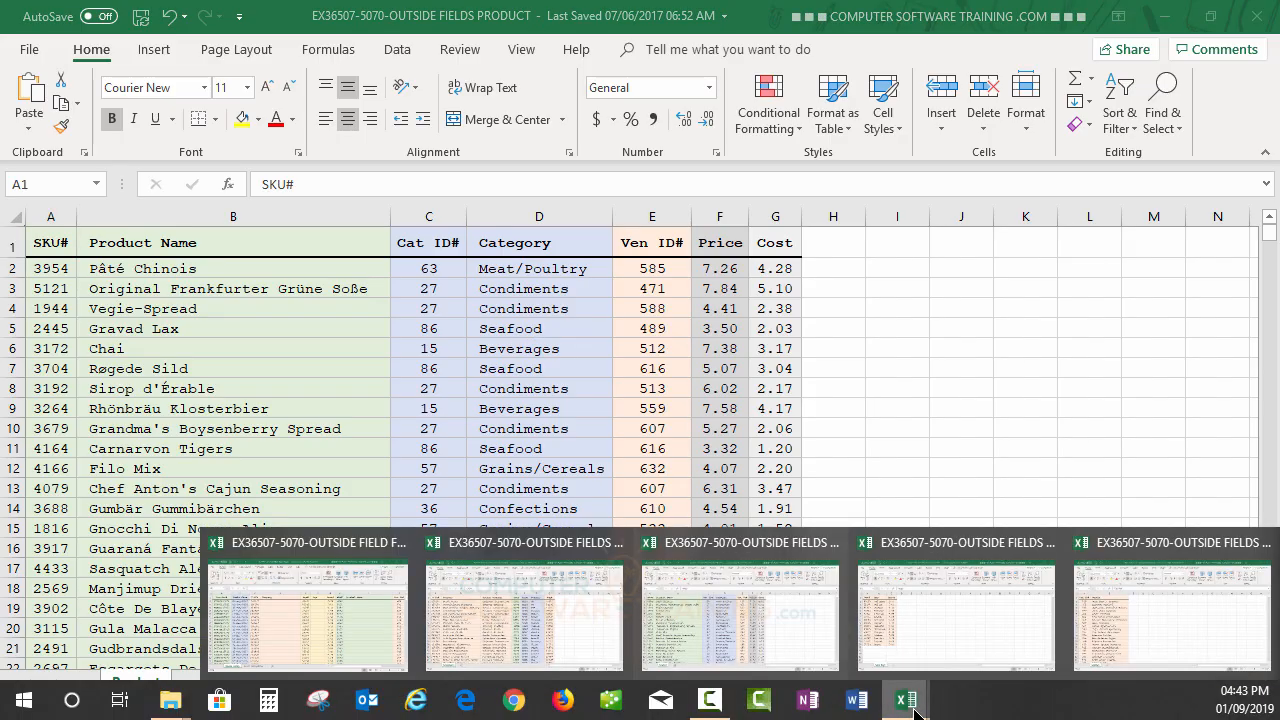
pyautogui.click(919, 617)
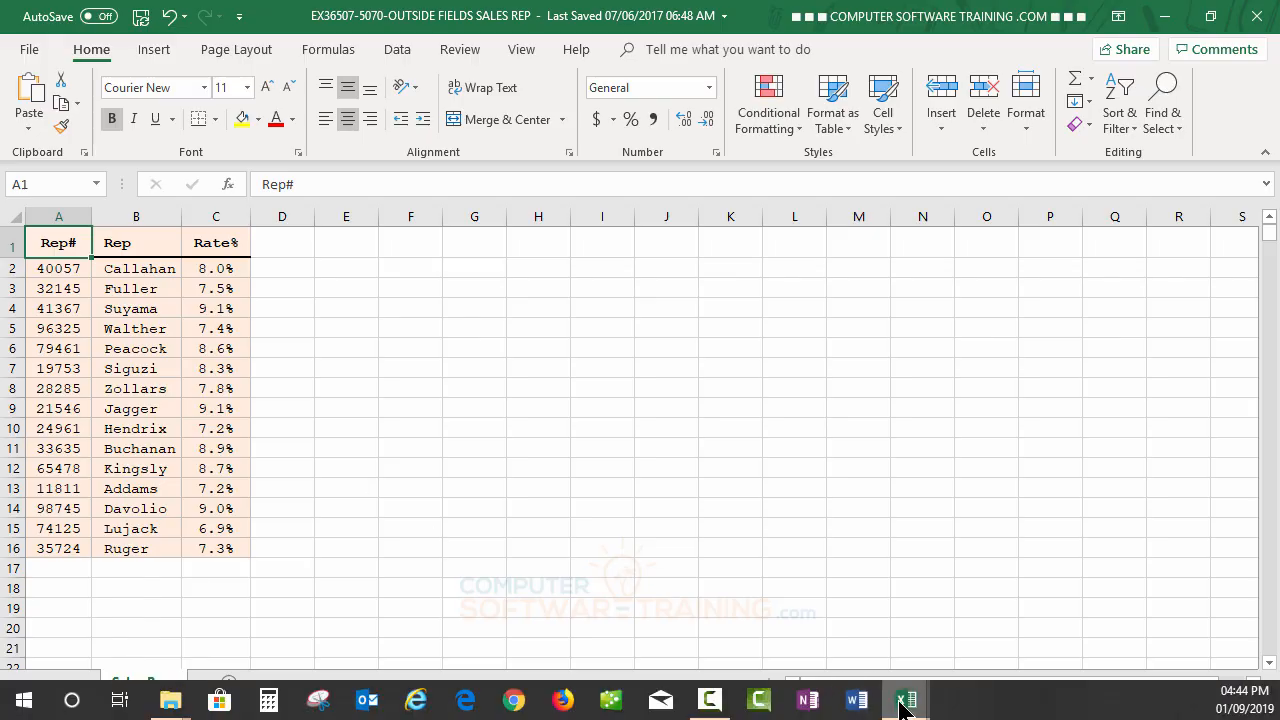
pyautogui.click(905, 698)
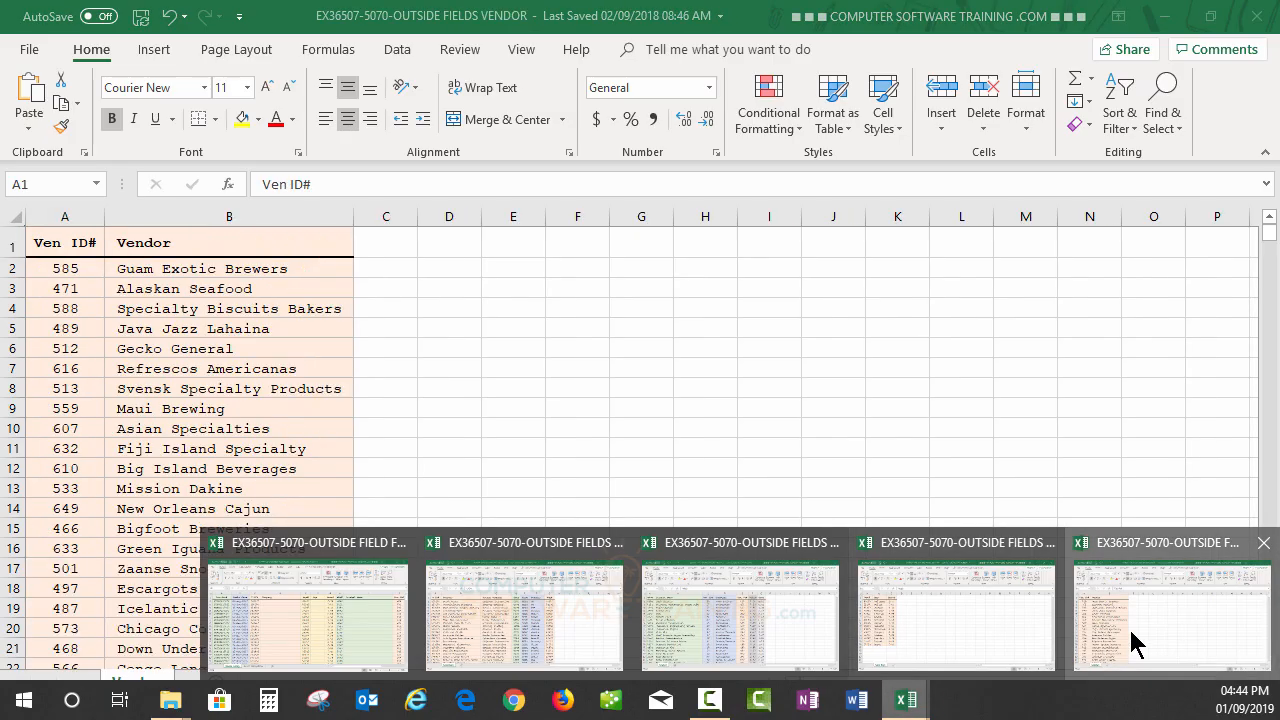
pyautogui.click(1128, 626)
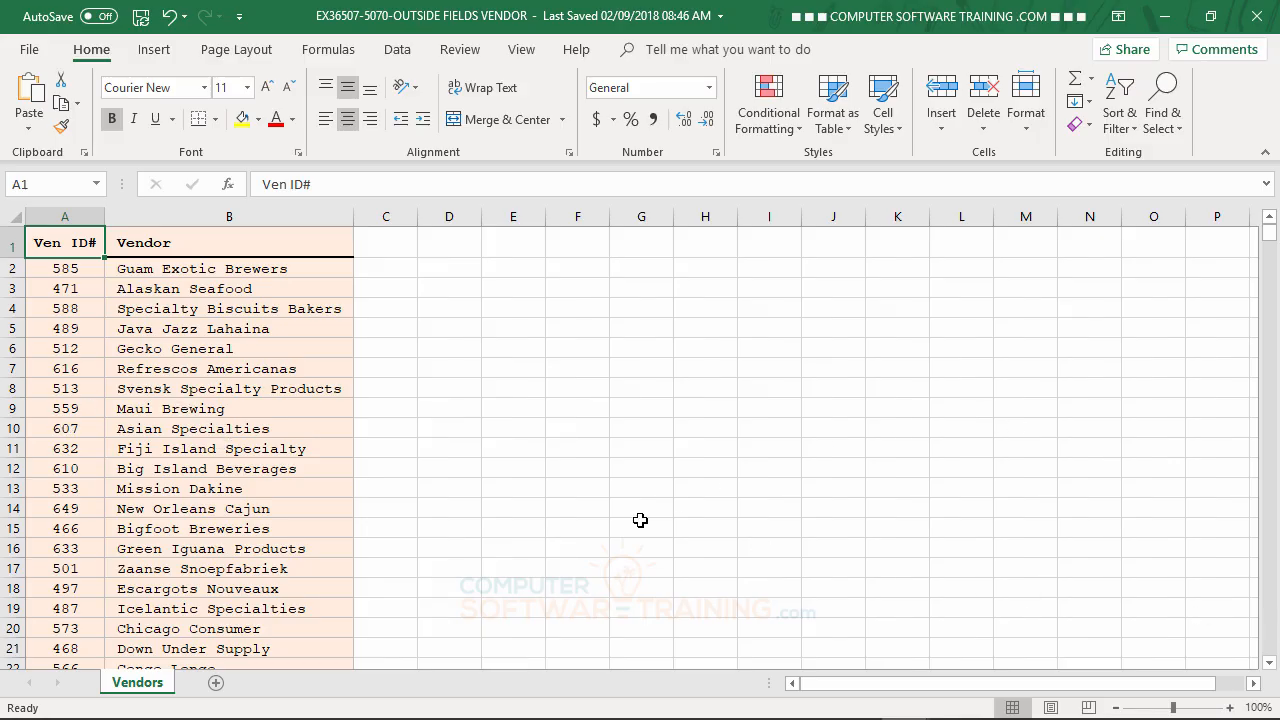
pyautogui.moveTo(936, 718)
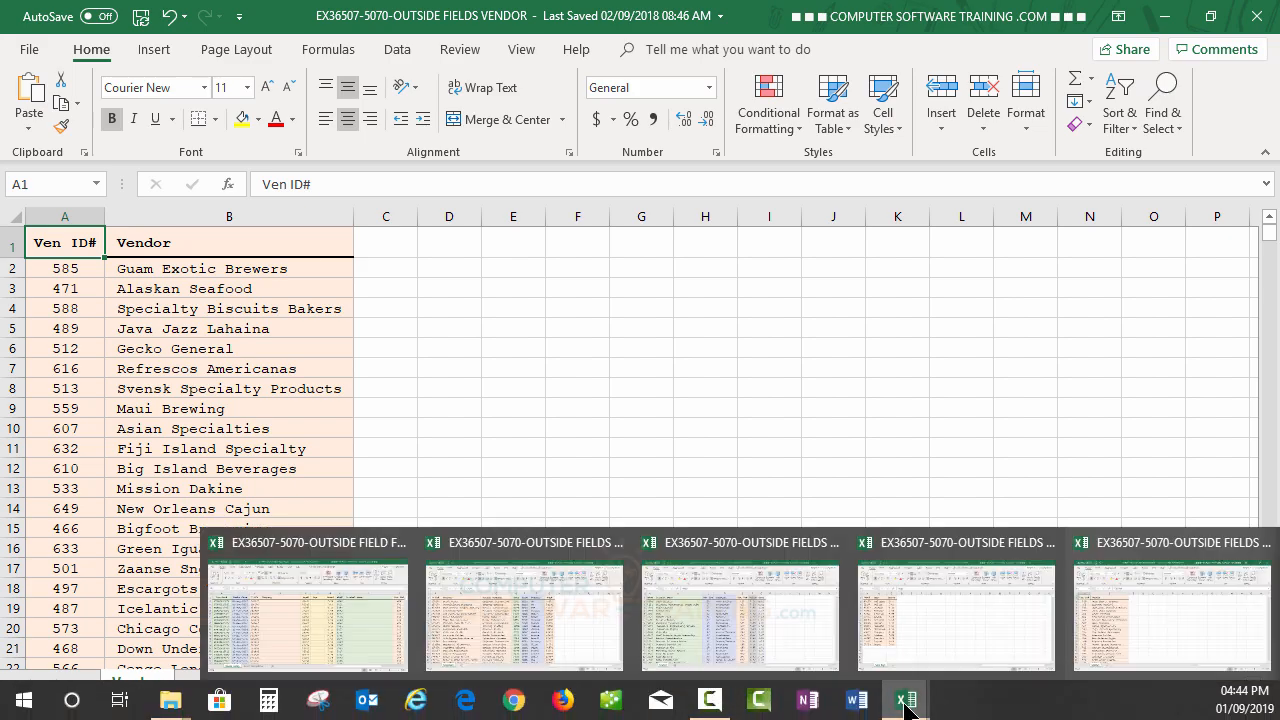
pyautogui.click(278, 604)
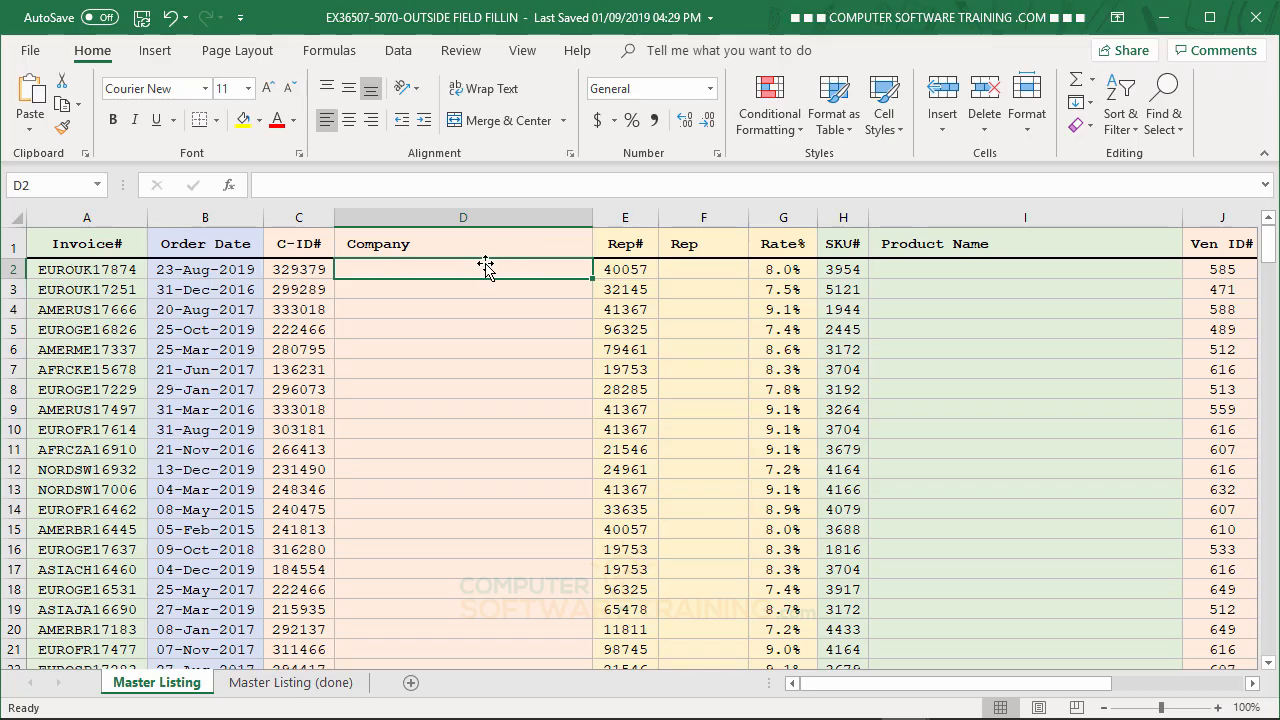
# Start a VLOOKUP formula in the first Company cell, D2, with the C-ID# in C2 as the lookup value
pyautogui.moveTo(710, 700)
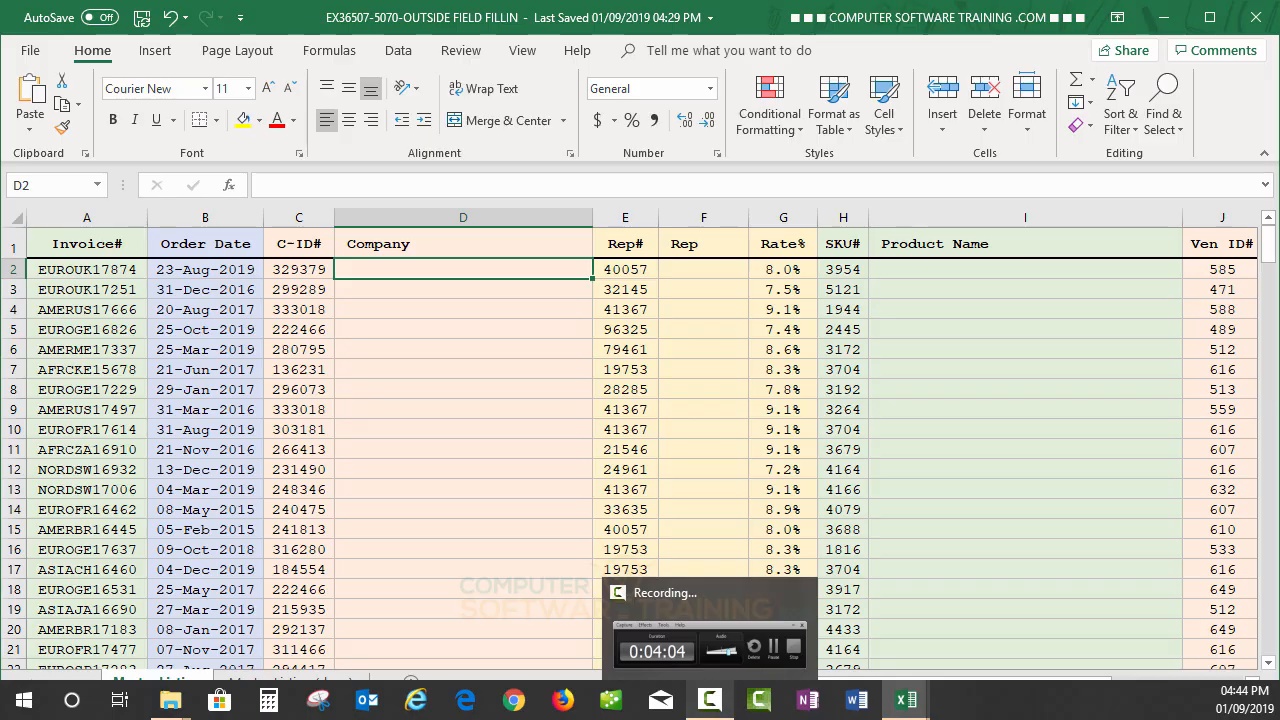
pyautogui.write('=')
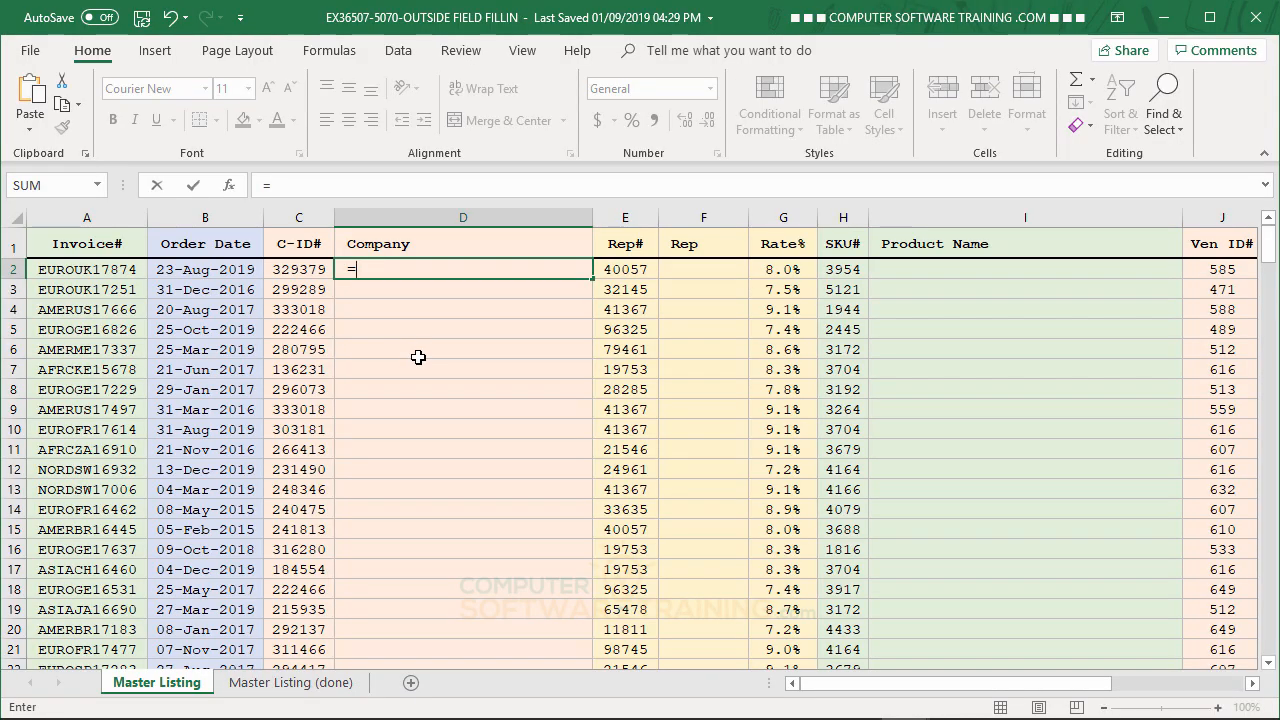
pyautogui.write('vl')
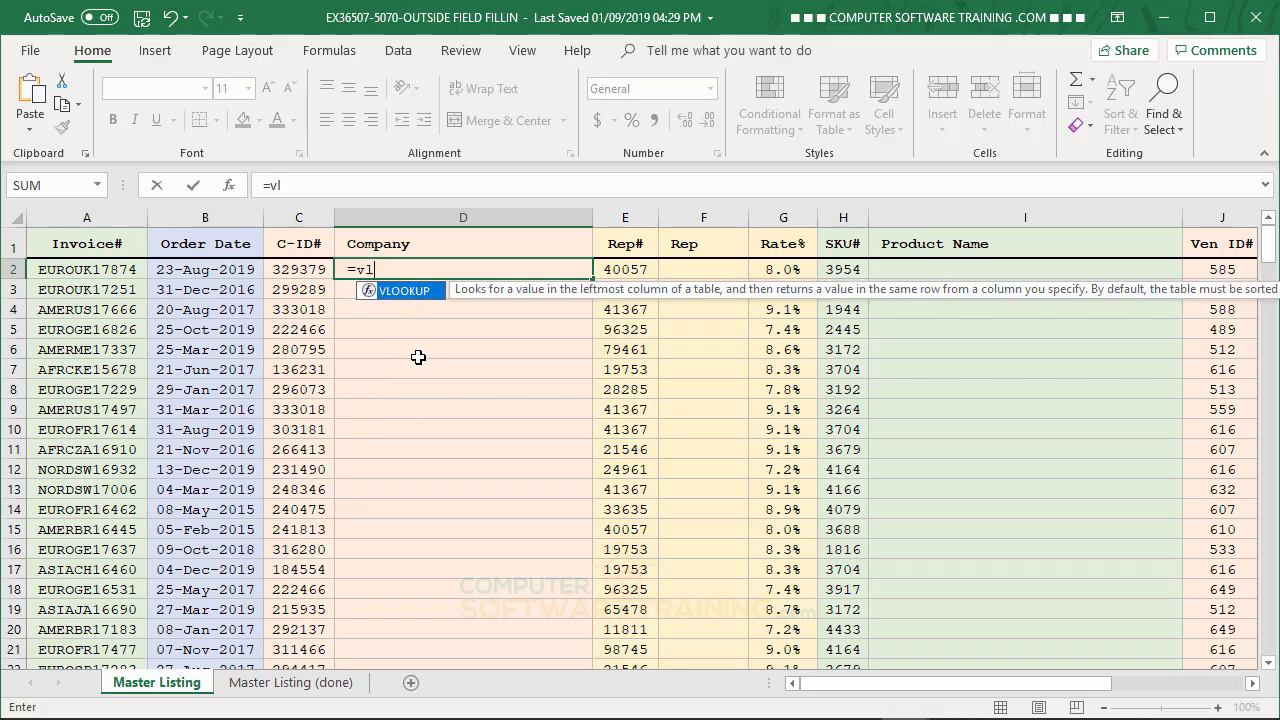
pyautogui.doubleClick(378, 292)
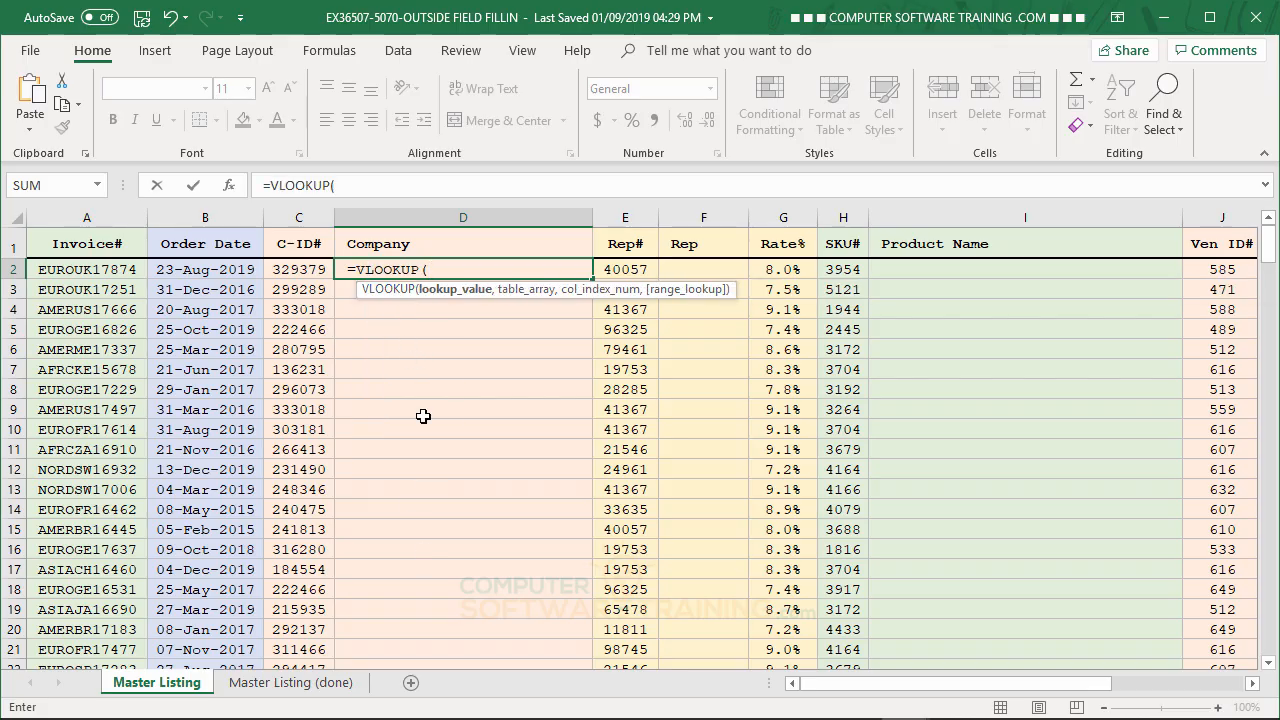
pyautogui.click(289, 270)
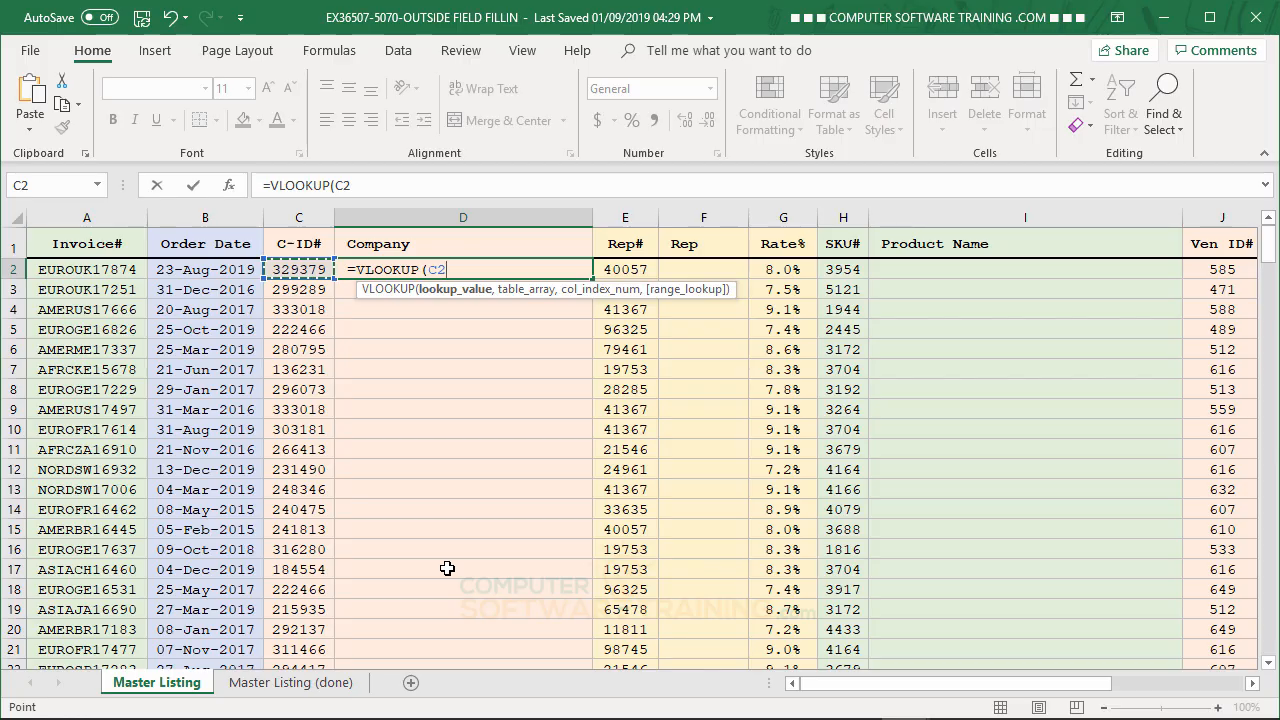
pyautogui.write(',')
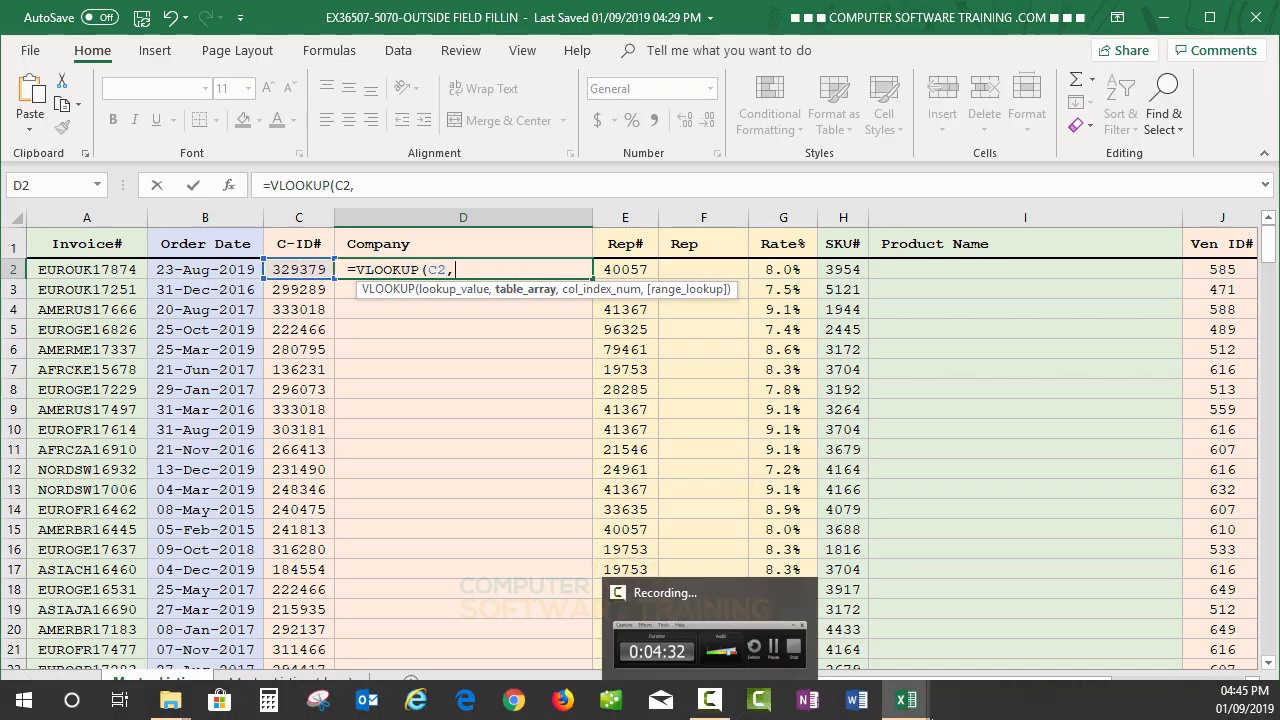
# Set the VLOOKUP table array to columns A:G of the Customers sheet in the OUTSIDE FIELDS CUSTOMER workbook
pyautogui.click(912, 706)
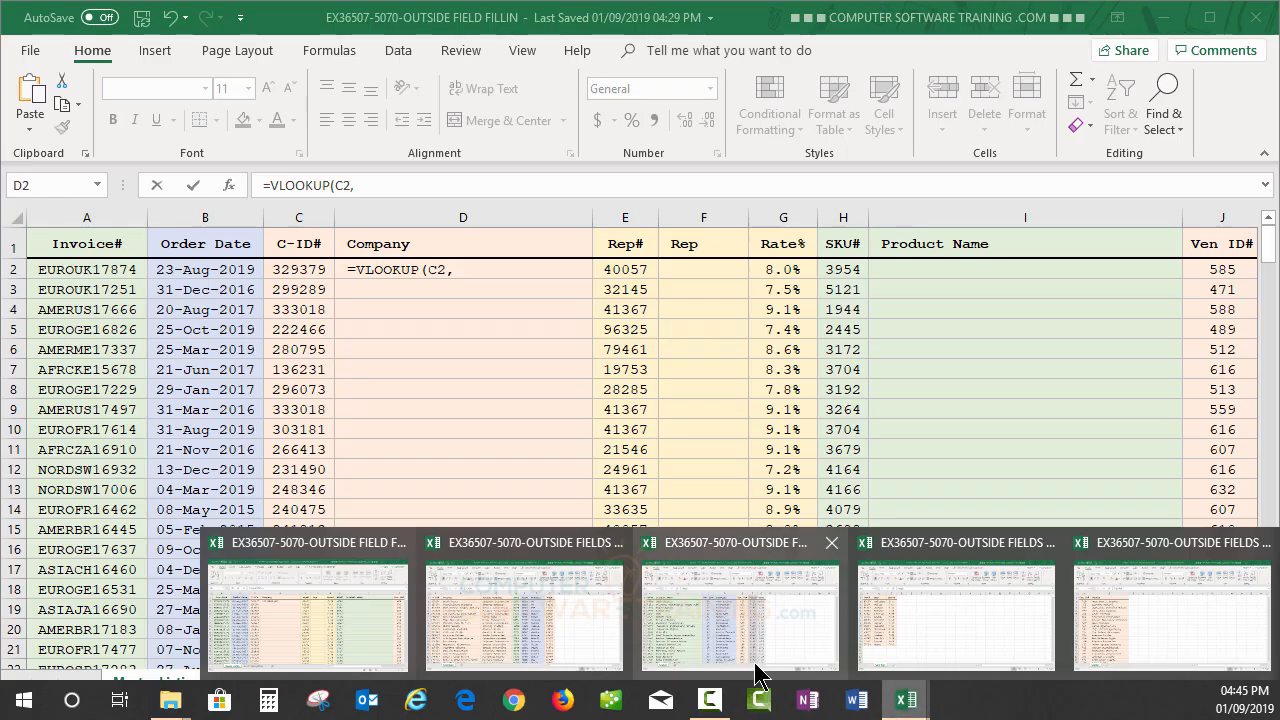
pyautogui.click(555, 610)
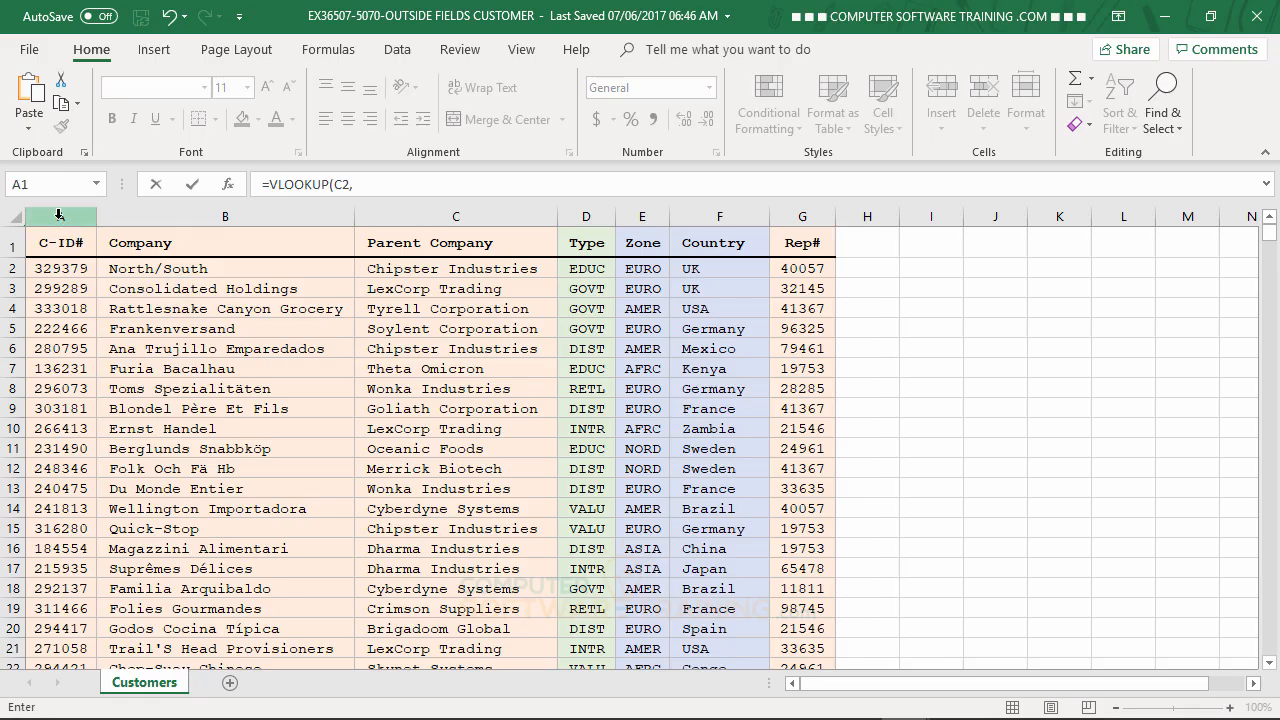
pyautogui.moveTo(59, 213); pyautogui.dragTo(804, 220)
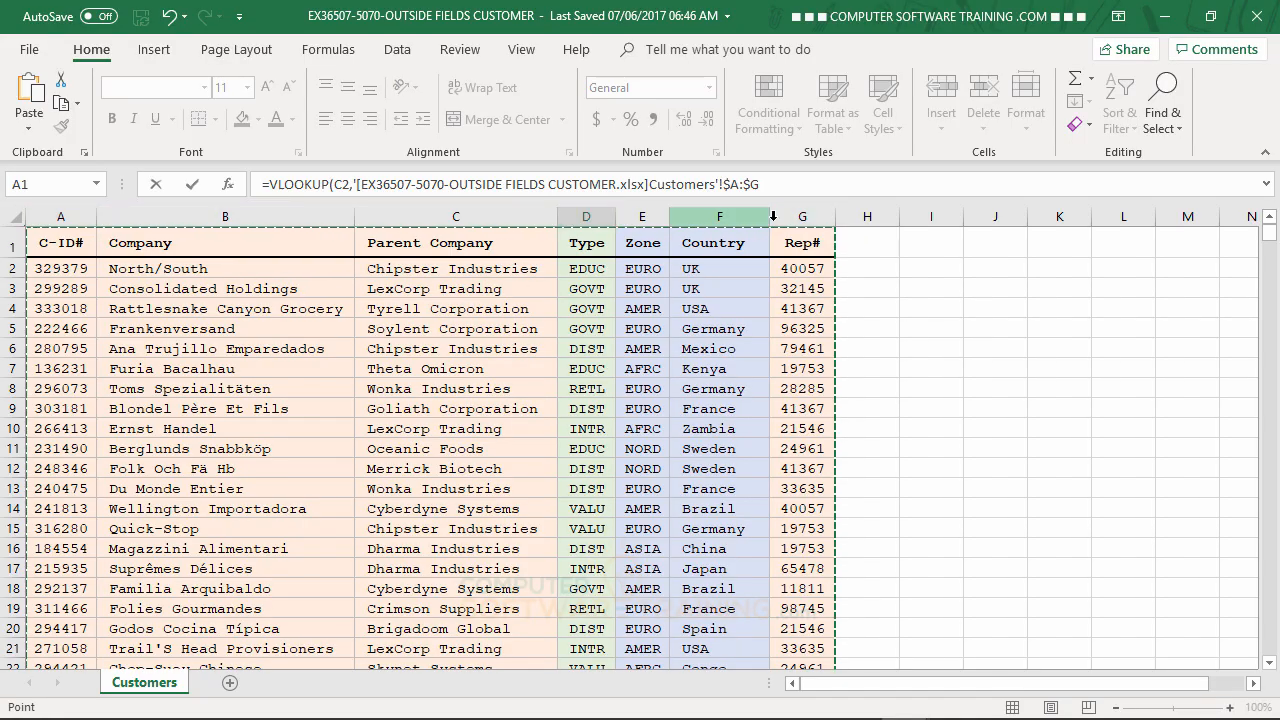
pyautogui.moveTo(760, 718)
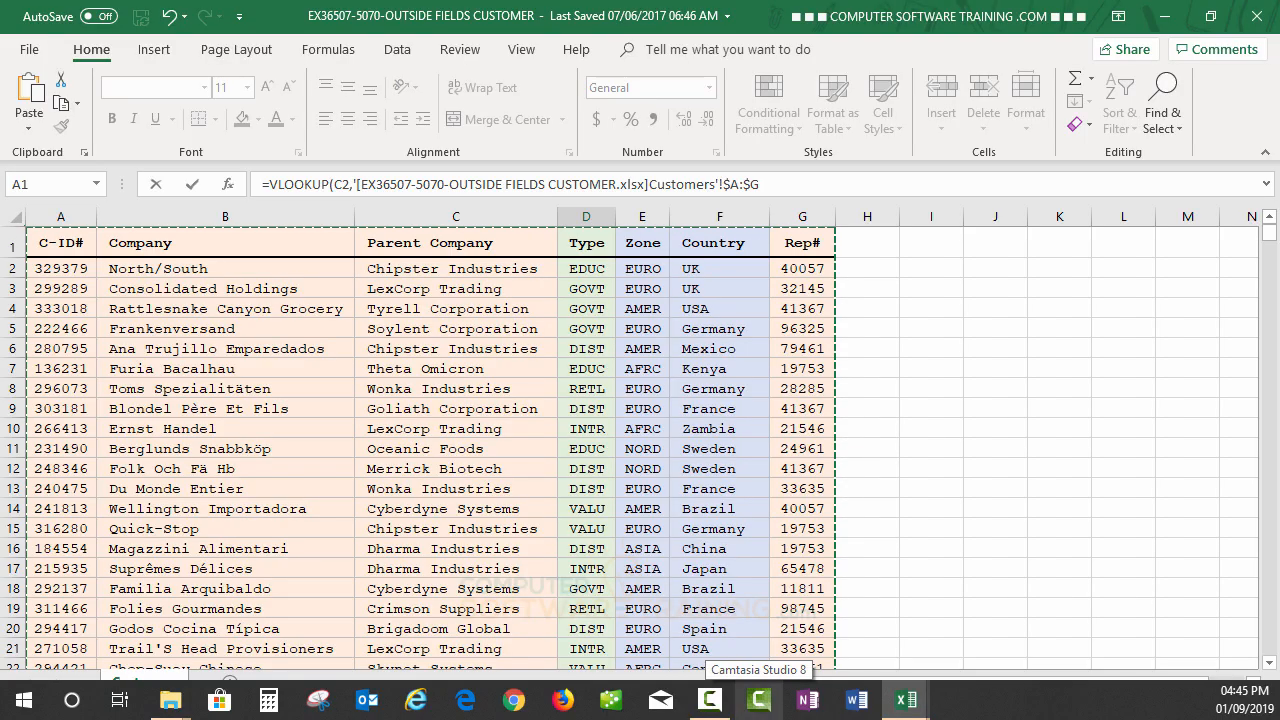
# Complete the Company lookup formula with column index 2 and FALSE for an exact match
pyautogui.write(',2')
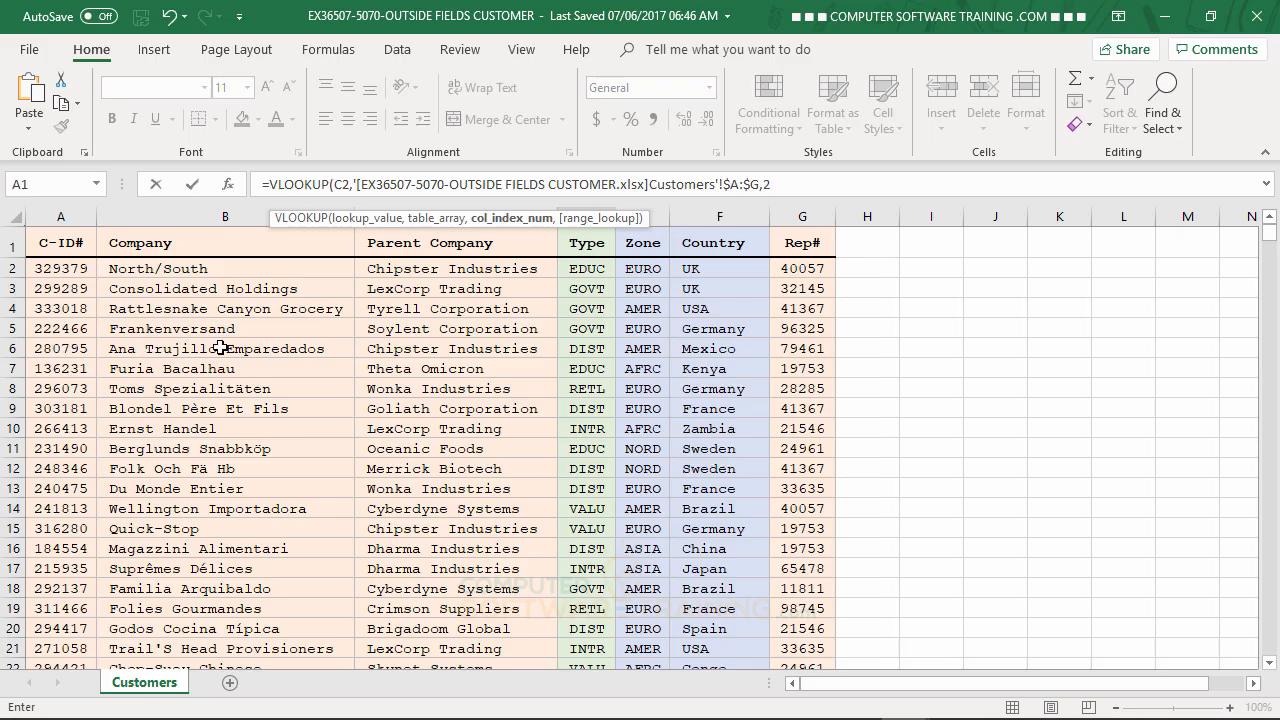
pyautogui.write(',')
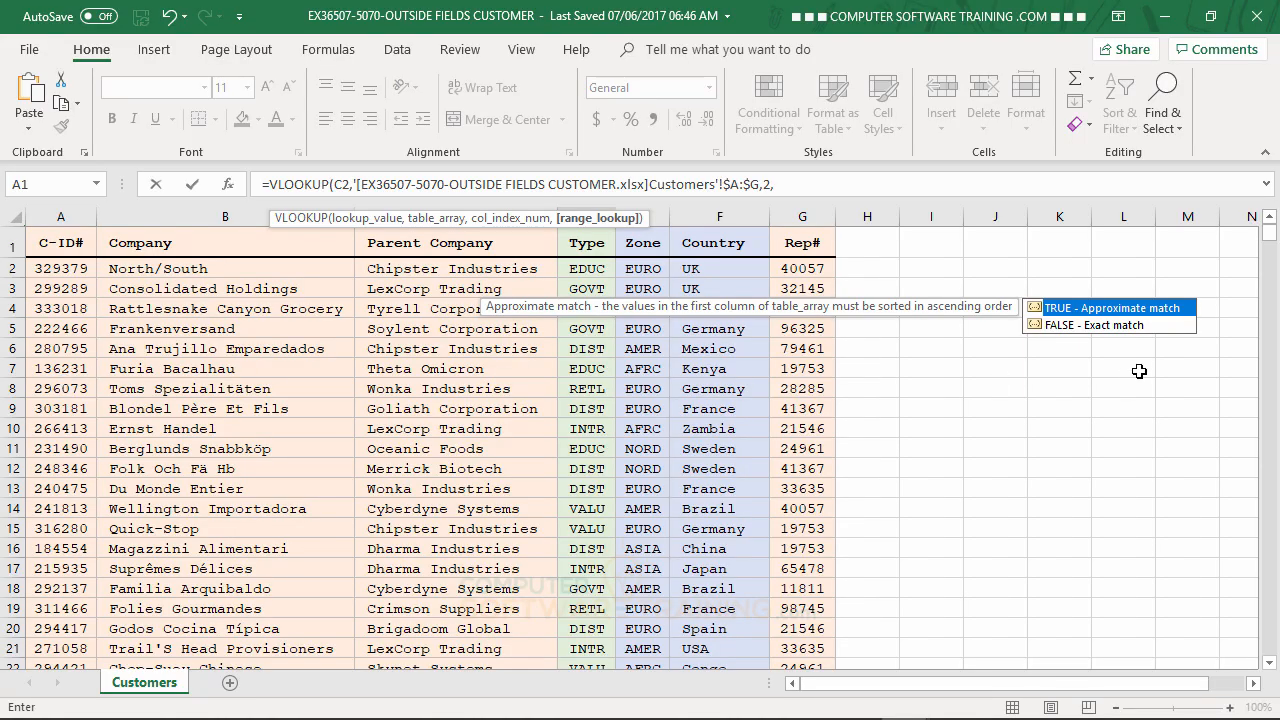
pyautogui.doubleClick(1063, 325)
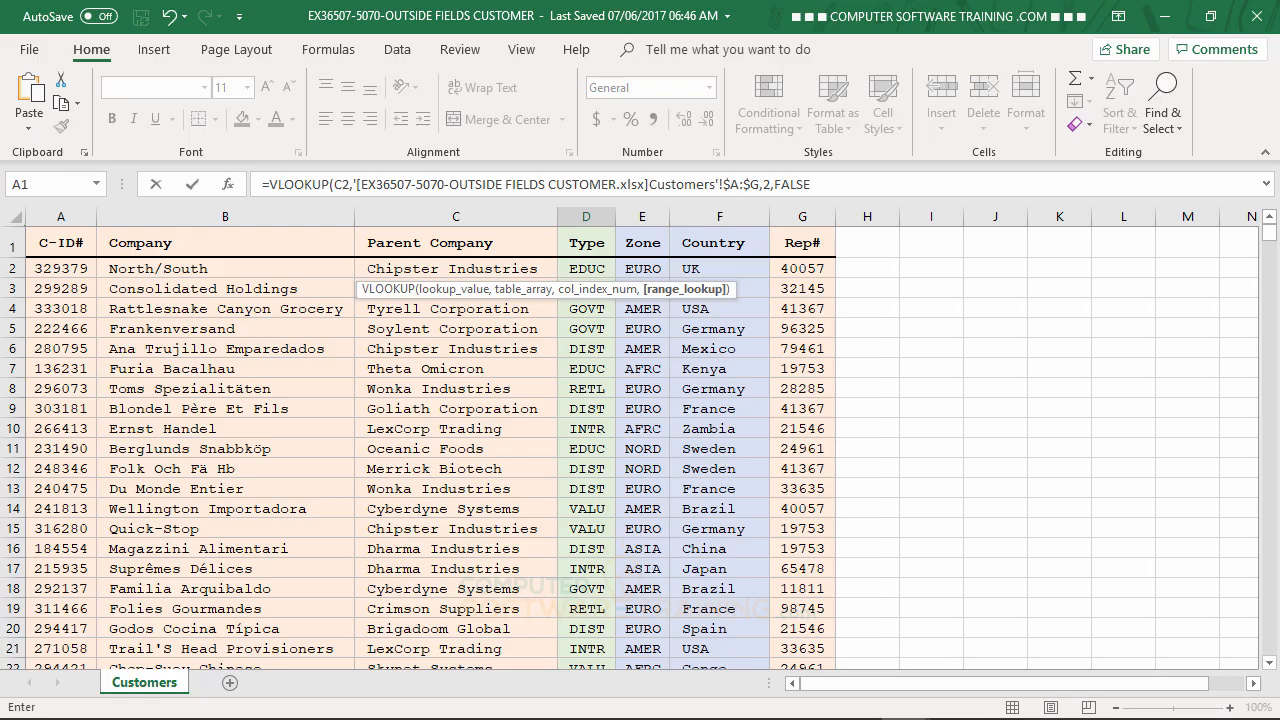
pyautogui.press('Return')
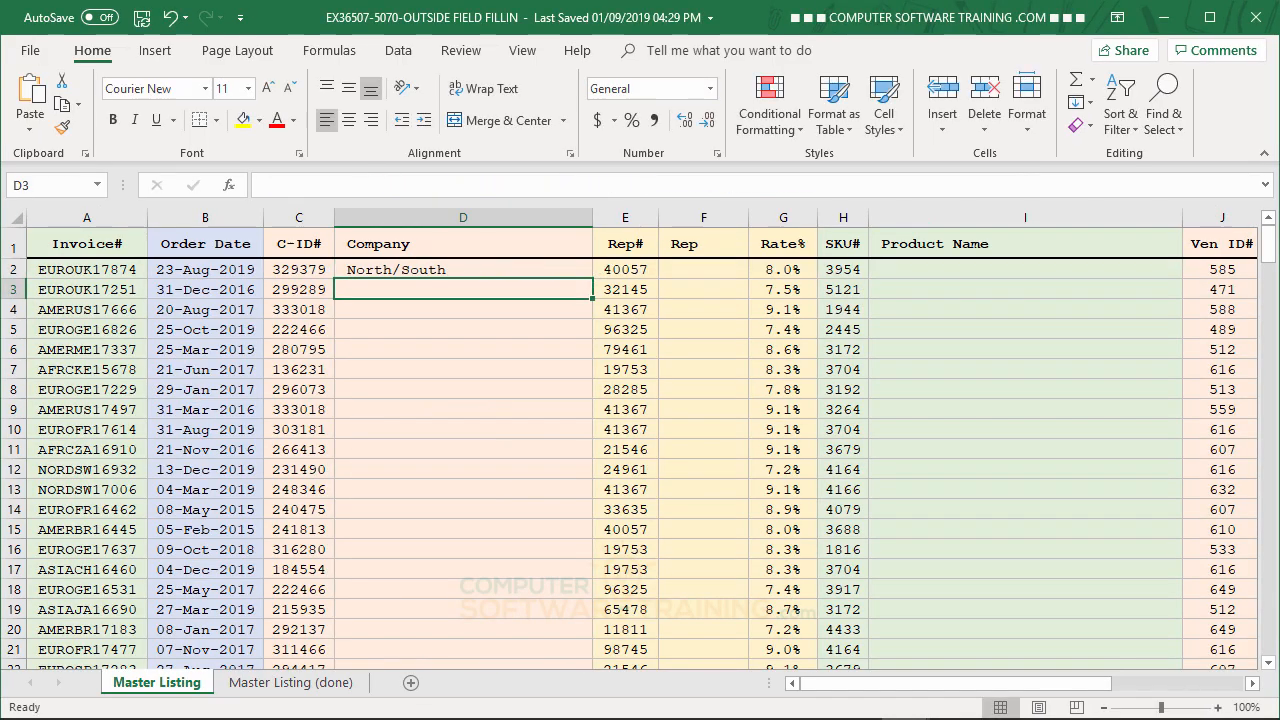
# Fill the VLOOKUP formula from D2 down the whole Company column and check the copied formulas
pyautogui.click(370, 270)
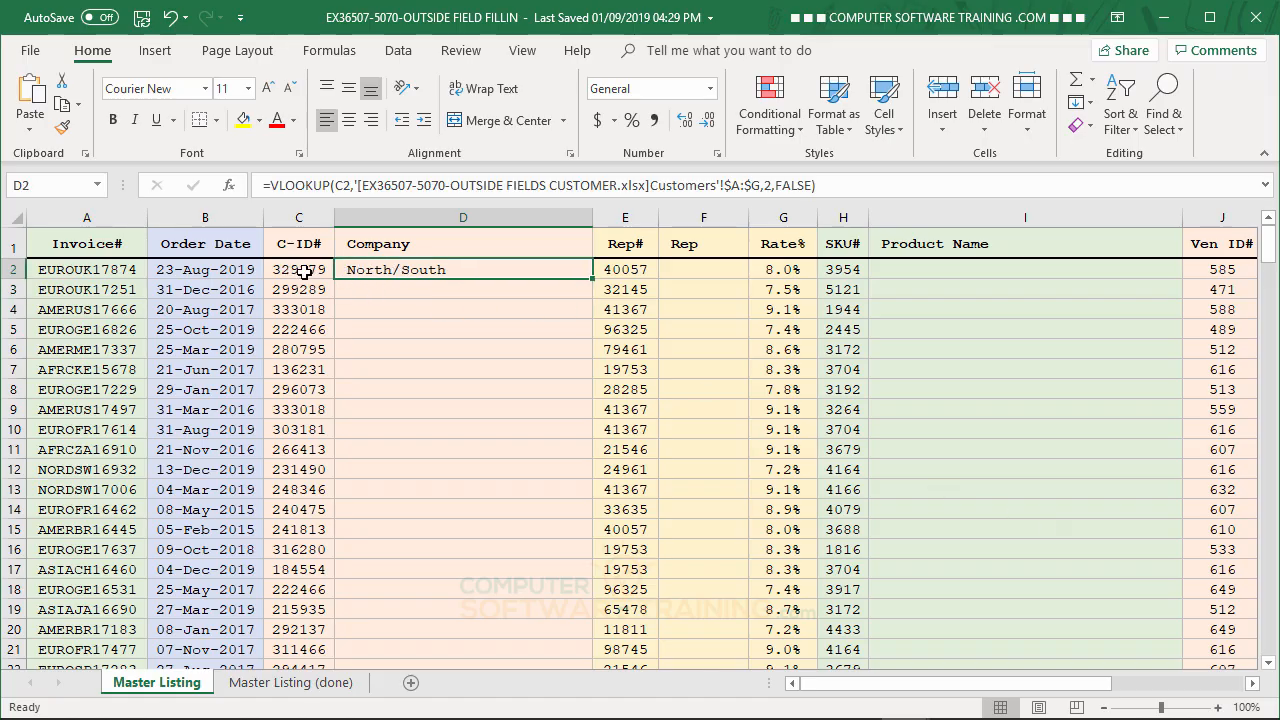
pyautogui.doubleClick(592, 281)
pyautogui.click(475, 350)
pyautogui.click(470, 429)
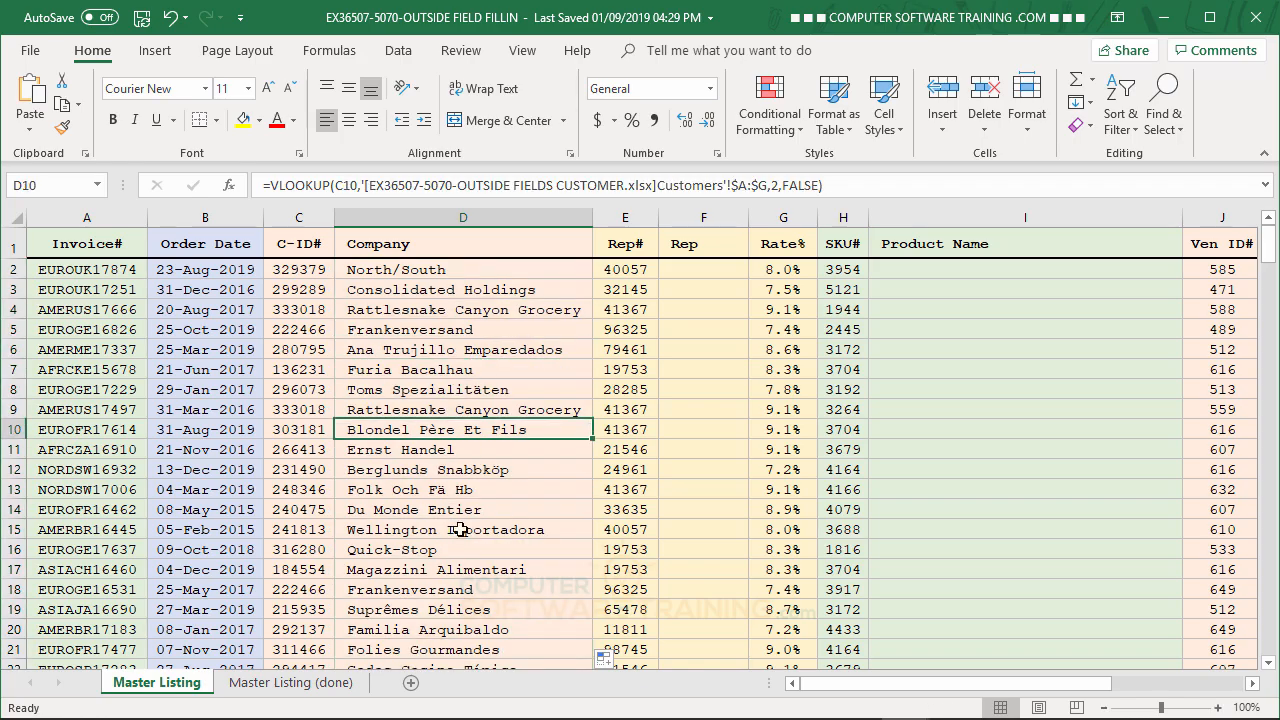
pyautogui.click(459, 530)
pyautogui.scroll(-12, 482, 380)
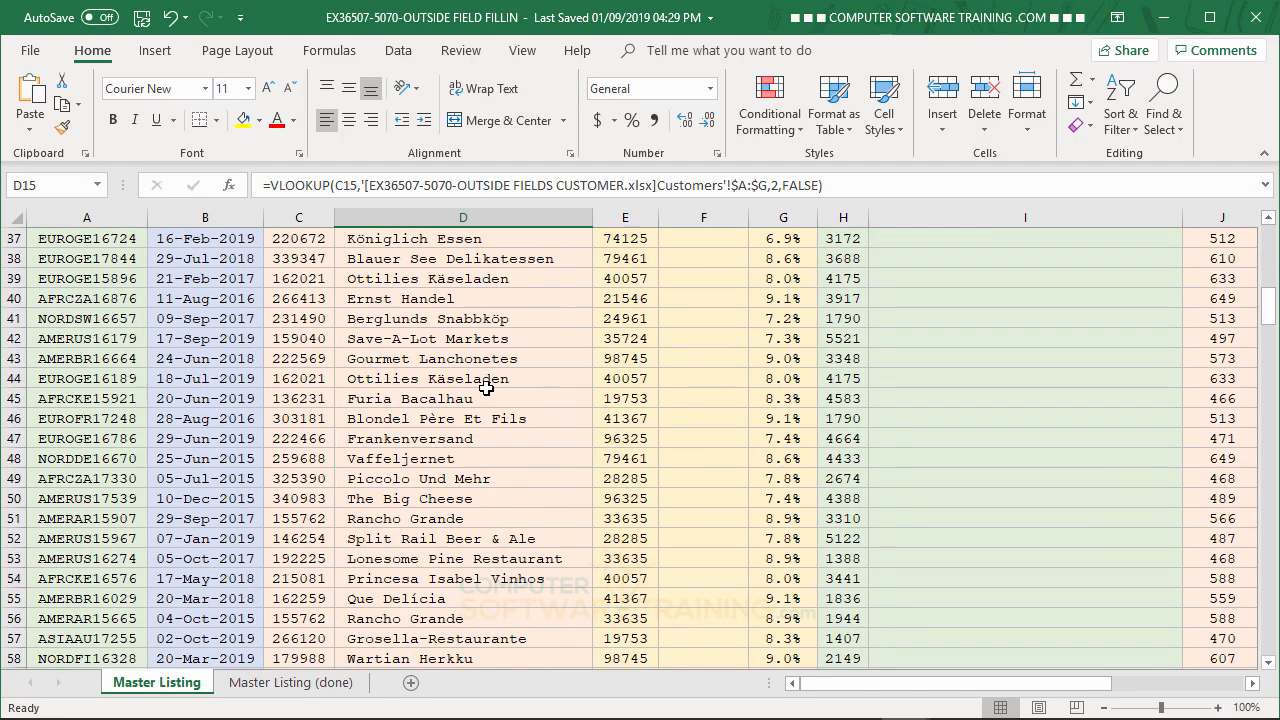
pyautogui.scroll(-9, 486, 388)
pyautogui.scroll(5, 486, 388)
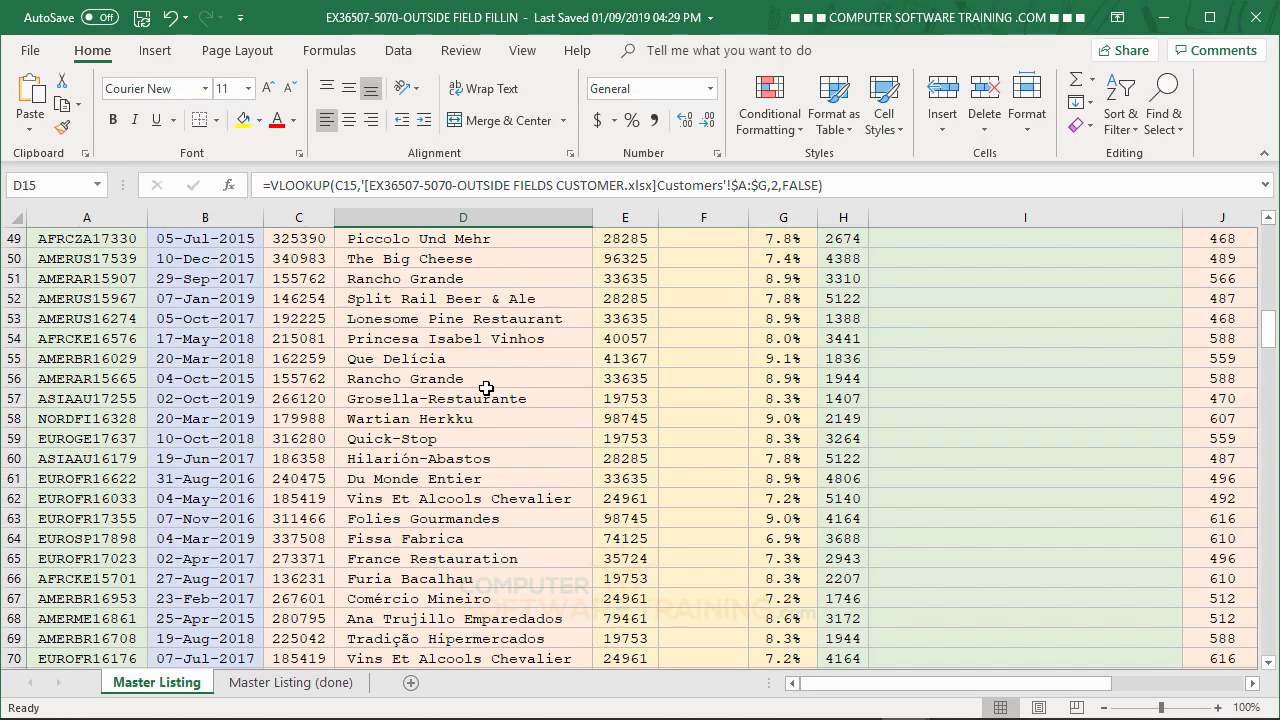
pyautogui.scroll(16, 486, 388)
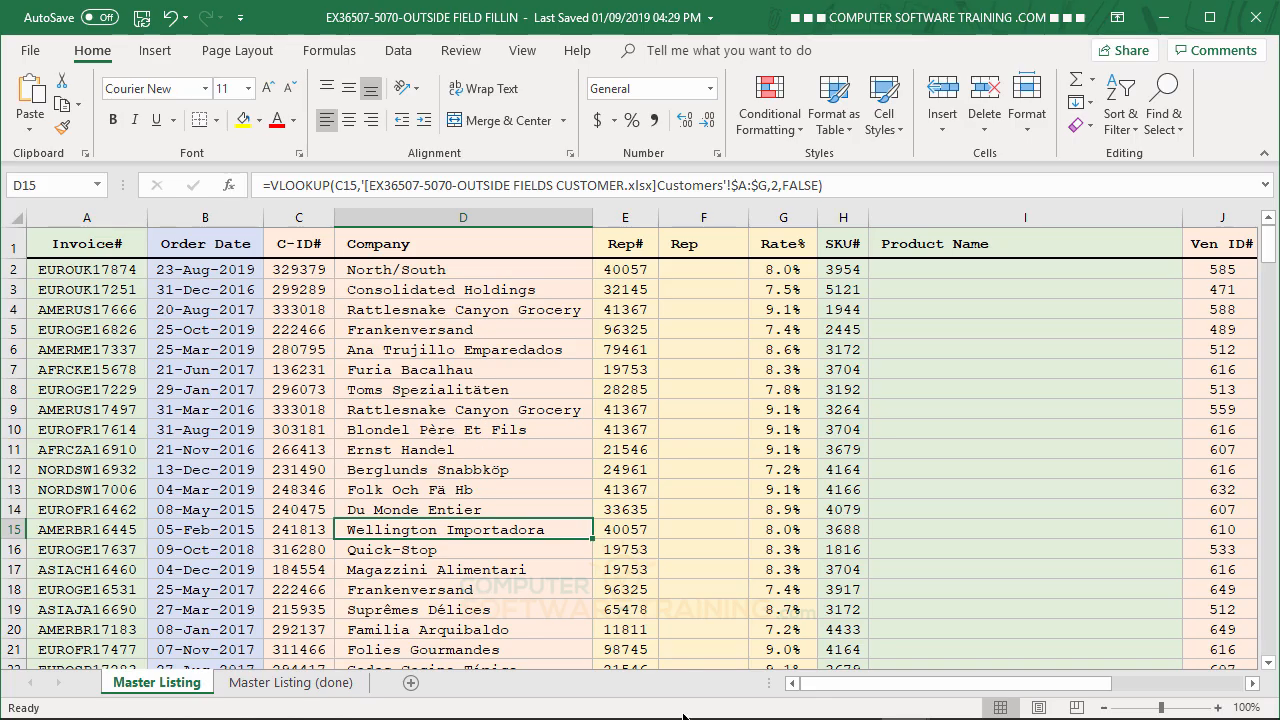
# Start a VLOOKUP formula in the first Rep cell, F2, with the Rep# in E2 as the lookup value
pyautogui.click(703, 269)
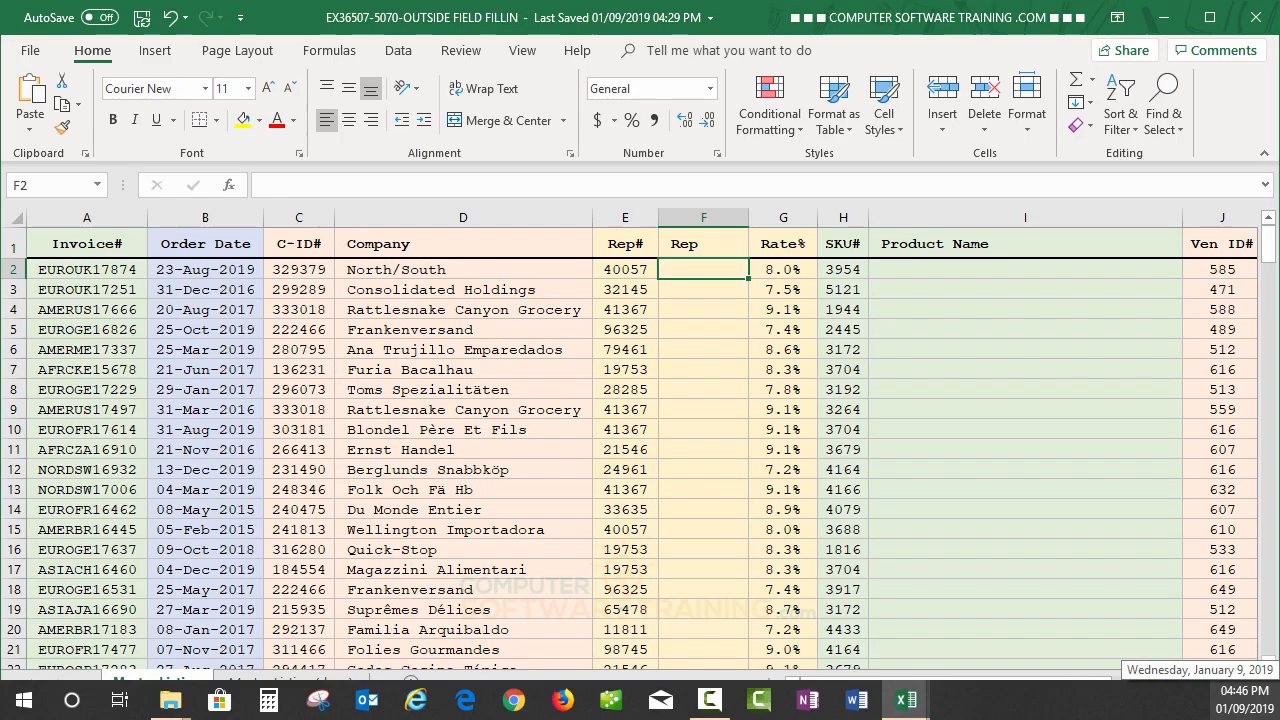
pyautogui.write('=vl')
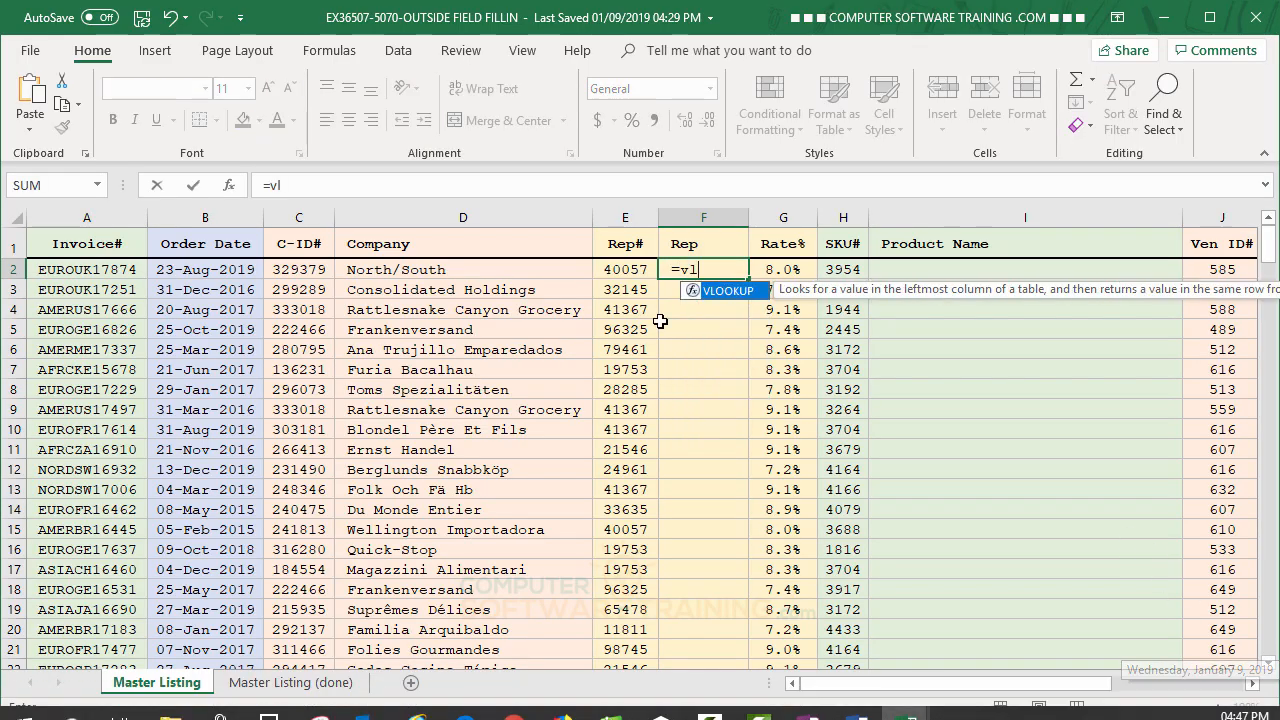
pyautogui.doubleClick(700, 293)
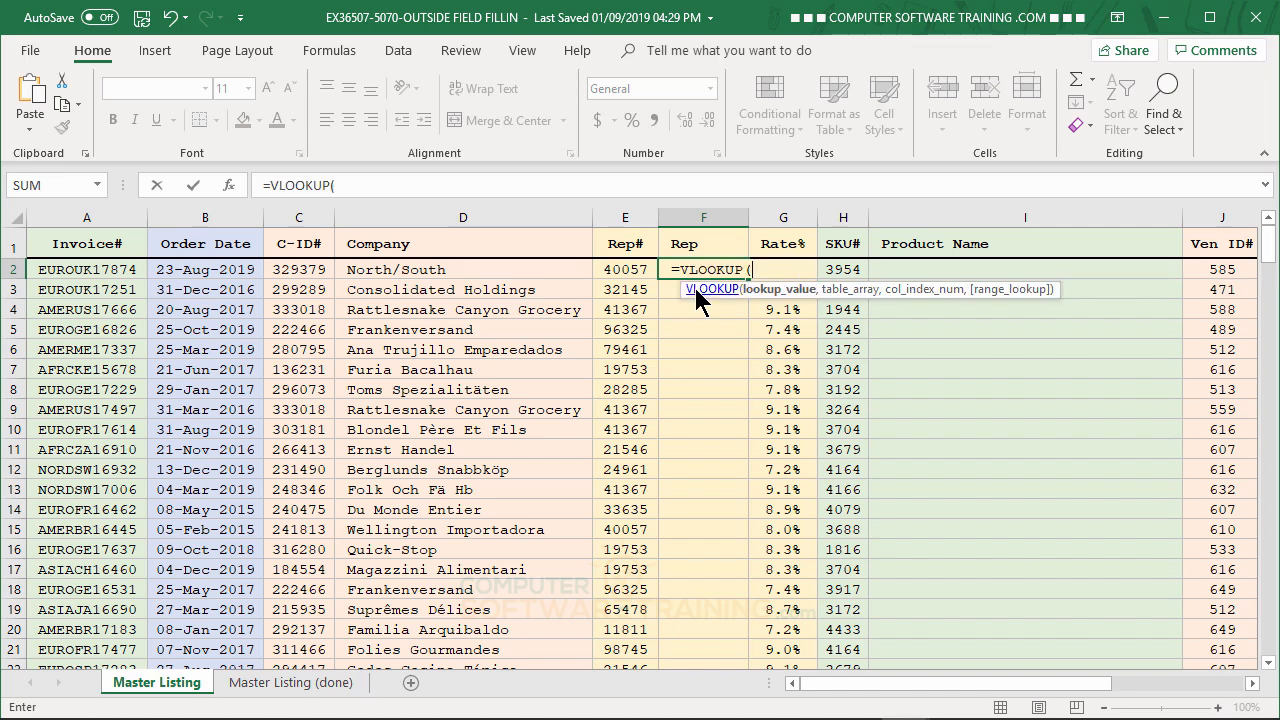
pyautogui.click(632, 269)
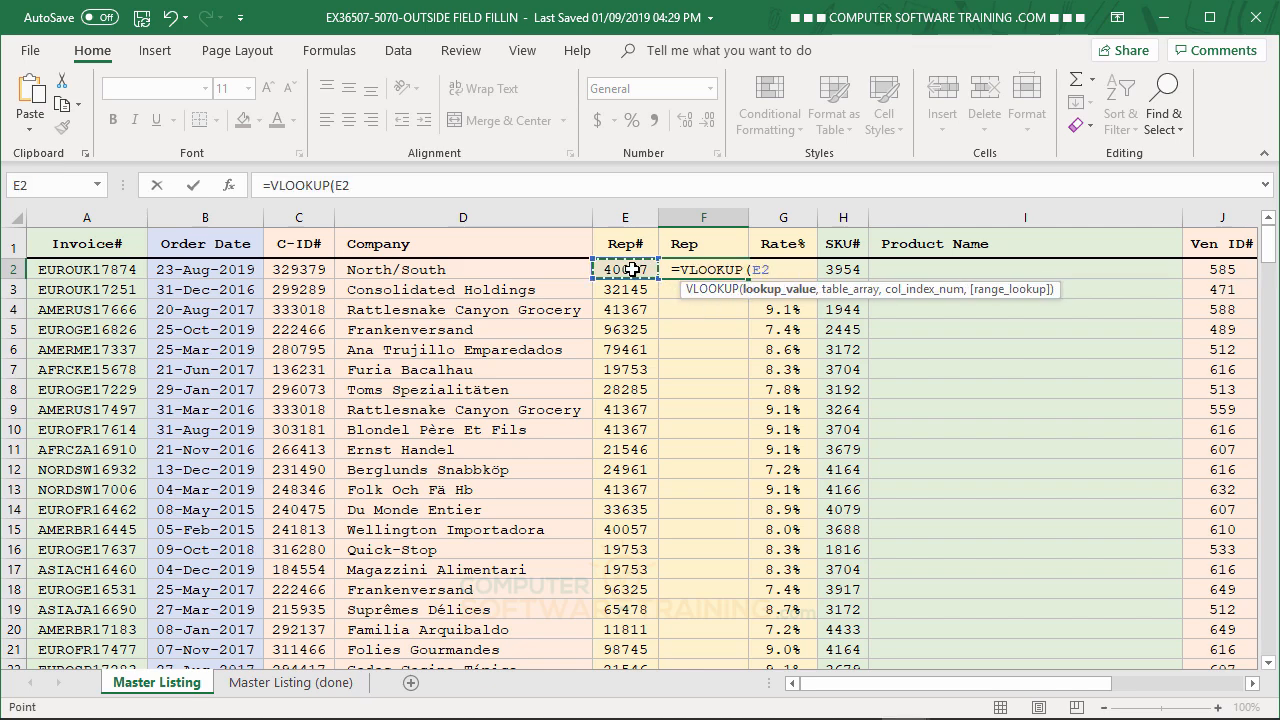
pyautogui.write(',')
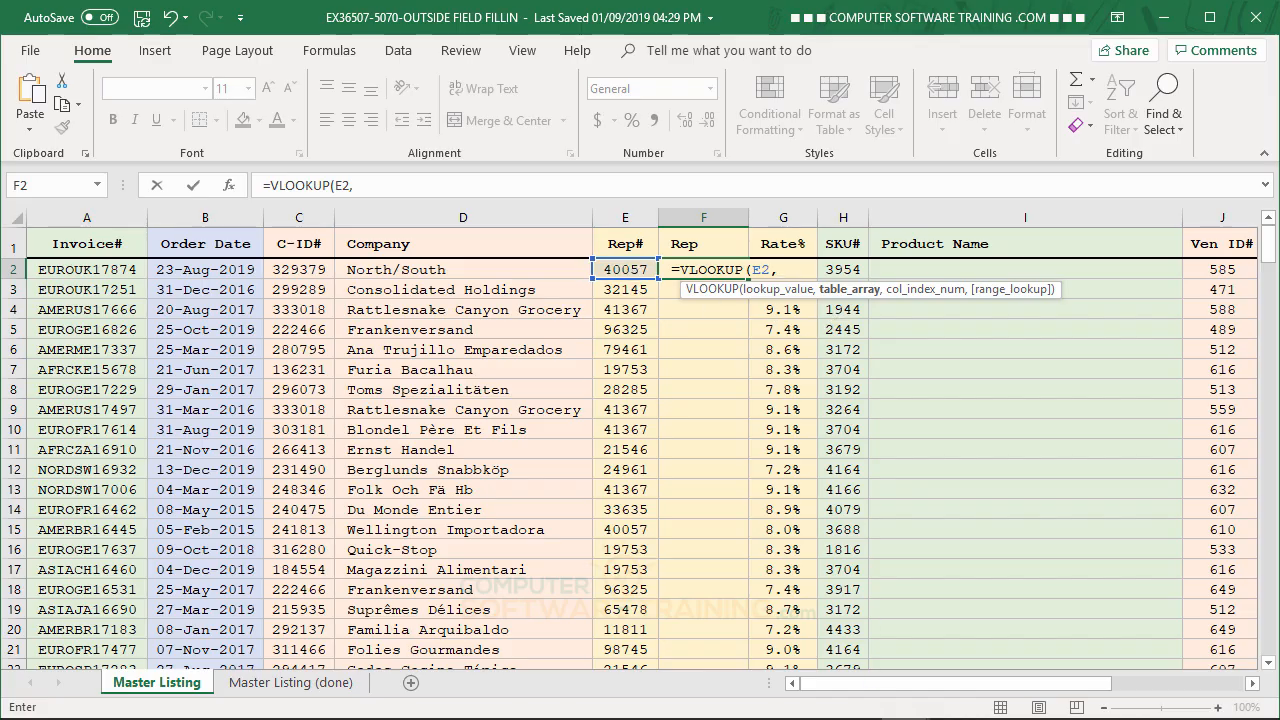
# Set the Rep formula's table array to columns A:C of the Sales Reps sheet in the OUTSIDE FIELDS SALES REP workbook
pyautogui.moveTo(905, 708)
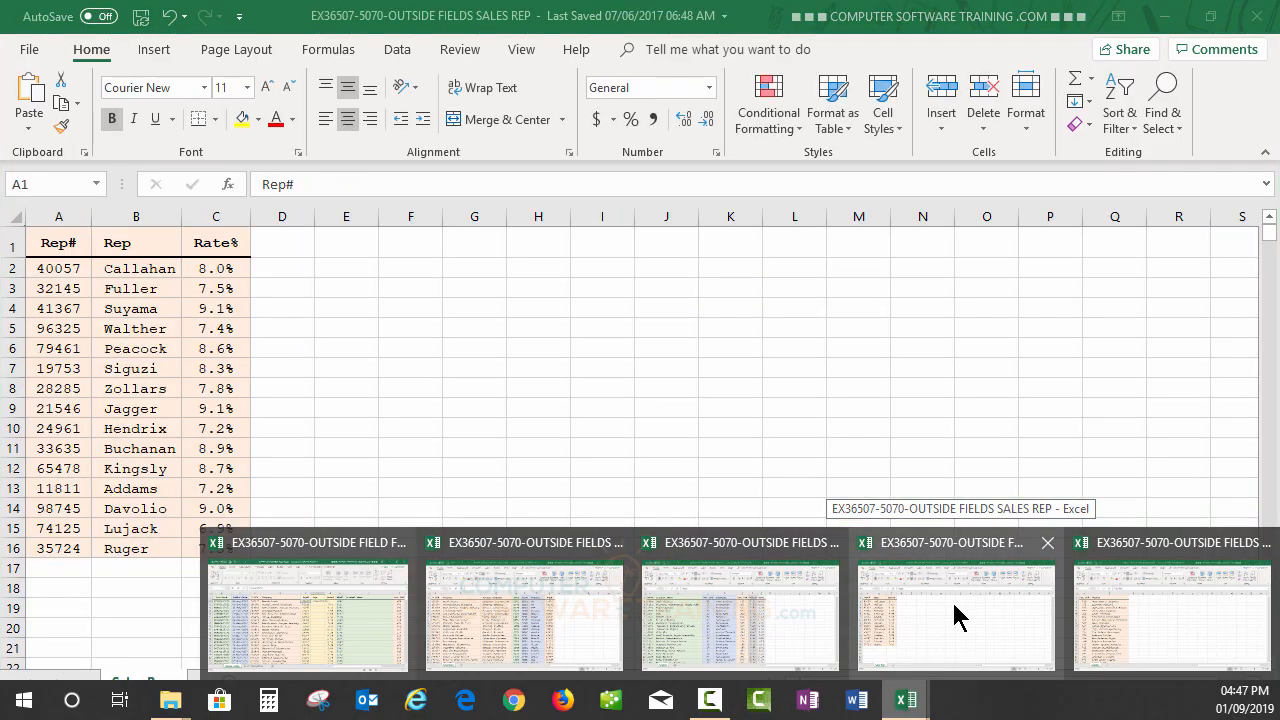
pyautogui.click(951, 599)
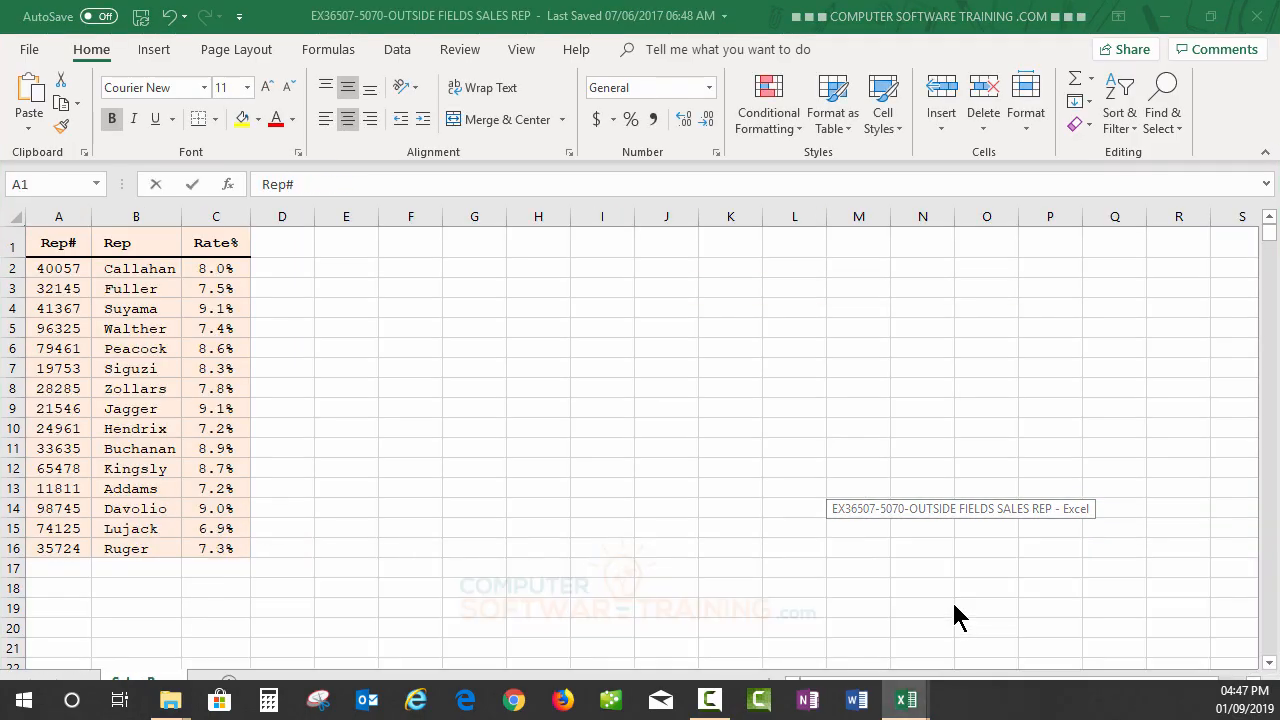
pyautogui.click(59, 215)
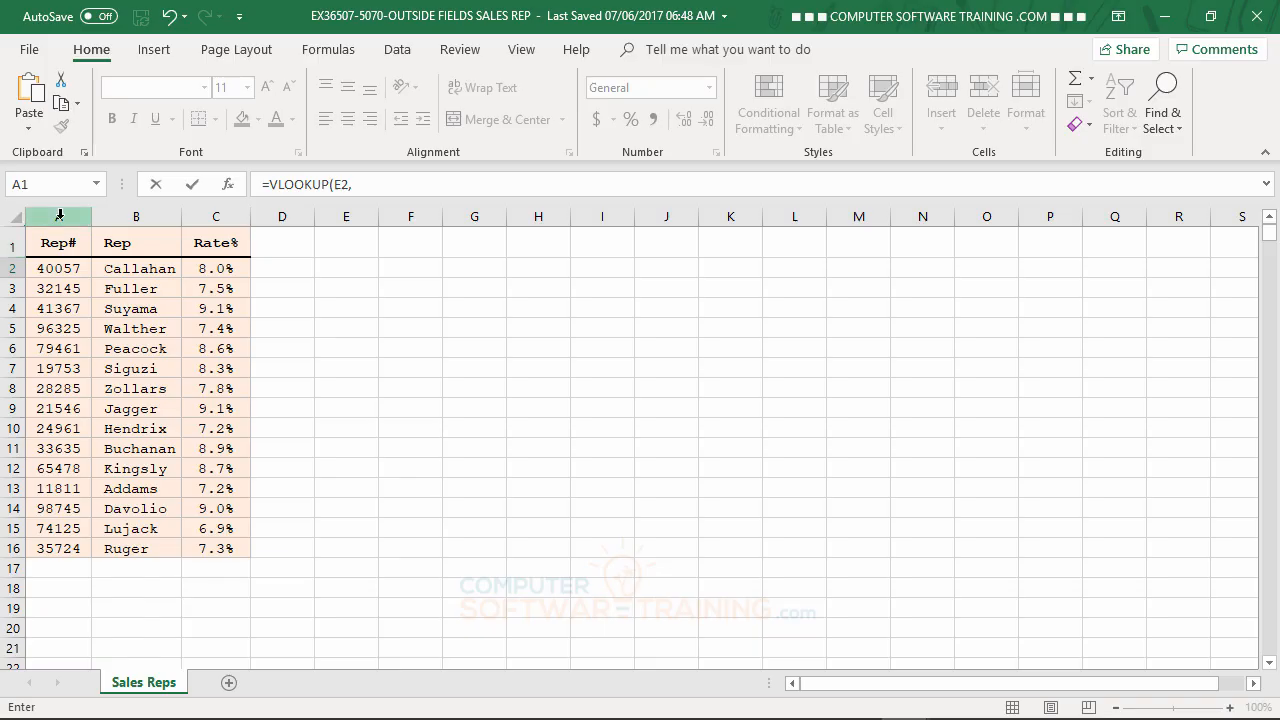
pyautogui.moveTo(59, 215); pyautogui.dragTo(219, 214)
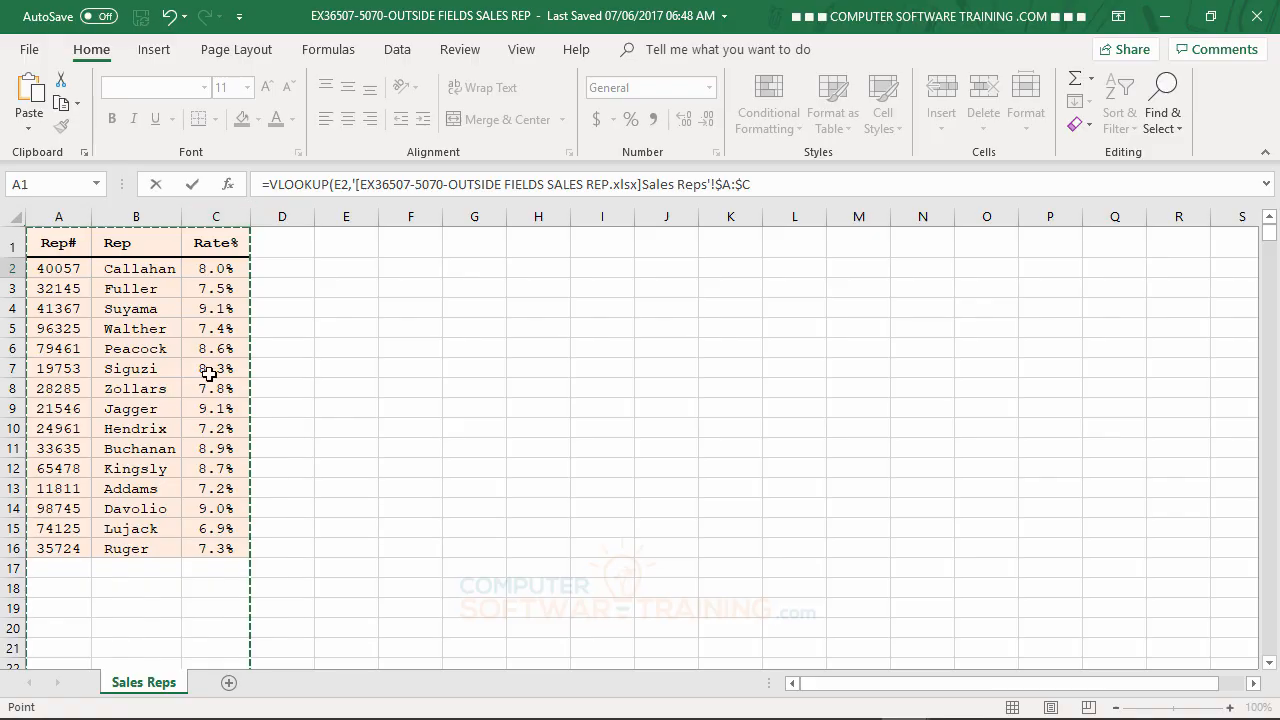
# Complete the Rep lookup with column index 2 and FALSE for an exact match, and fill it from F2 down the Rep column
pyautogui.write(',2')
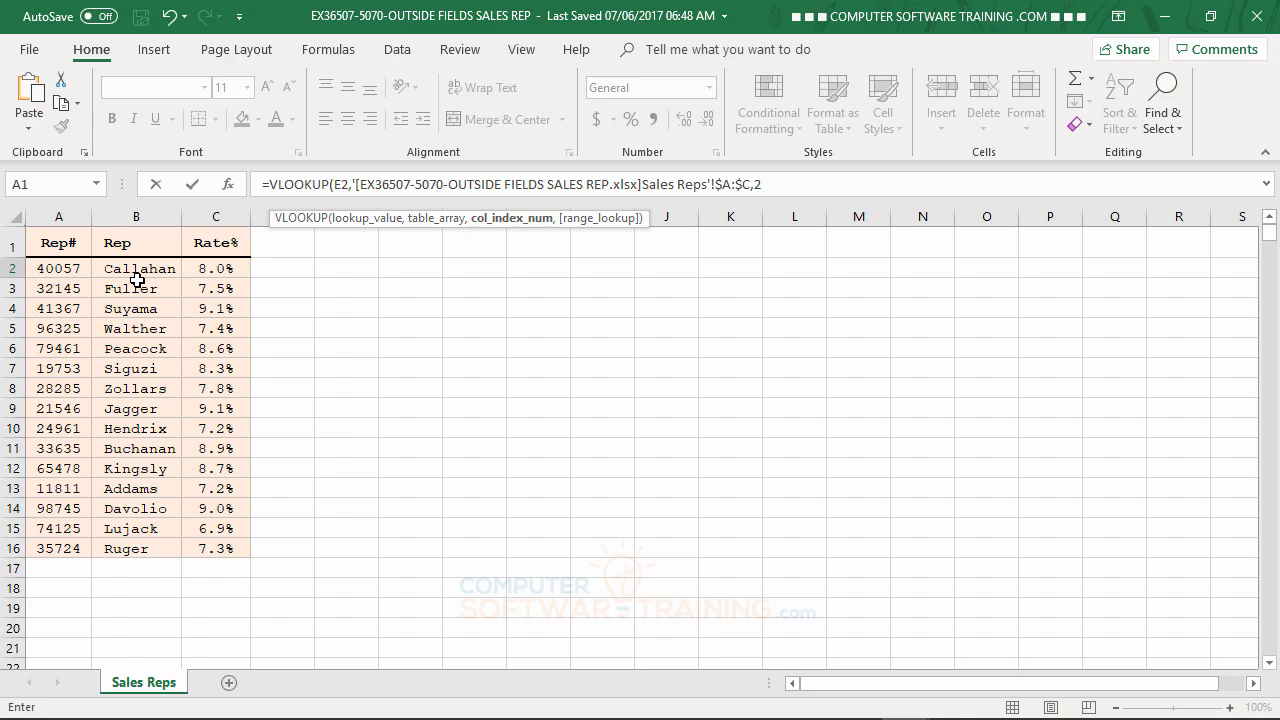
pyautogui.write(',')
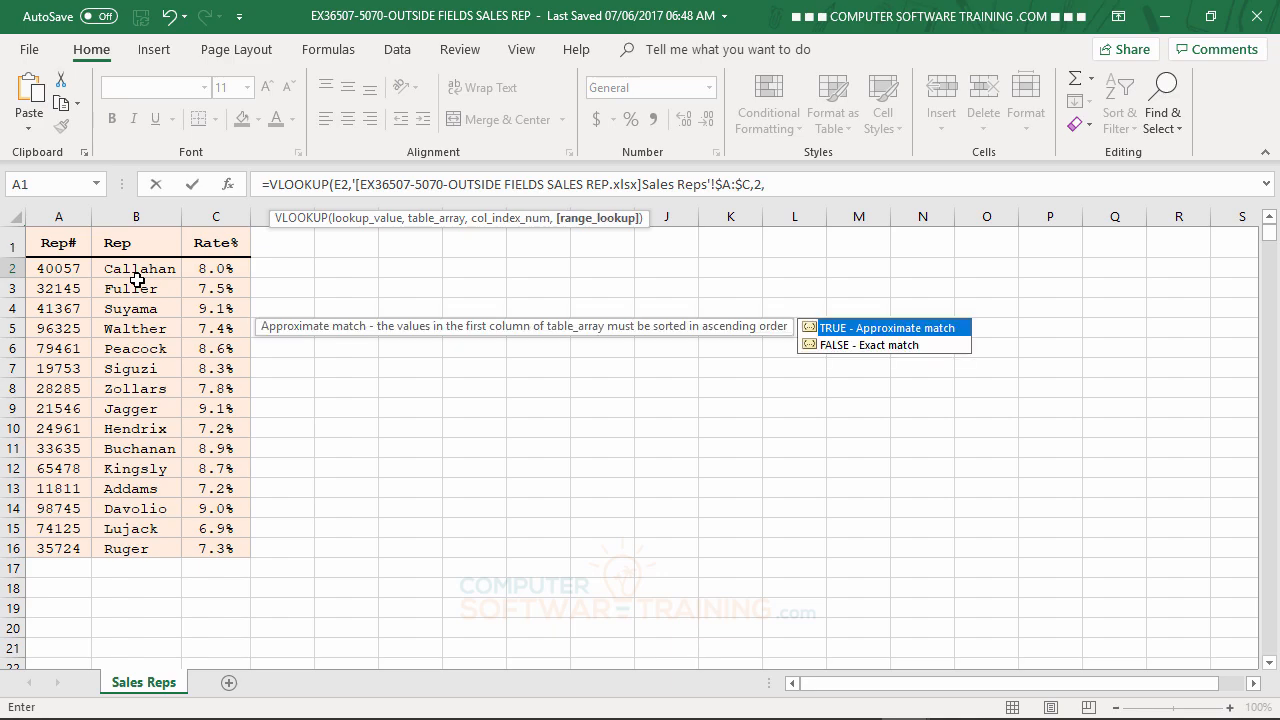
pyautogui.doubleClick(812, 345)
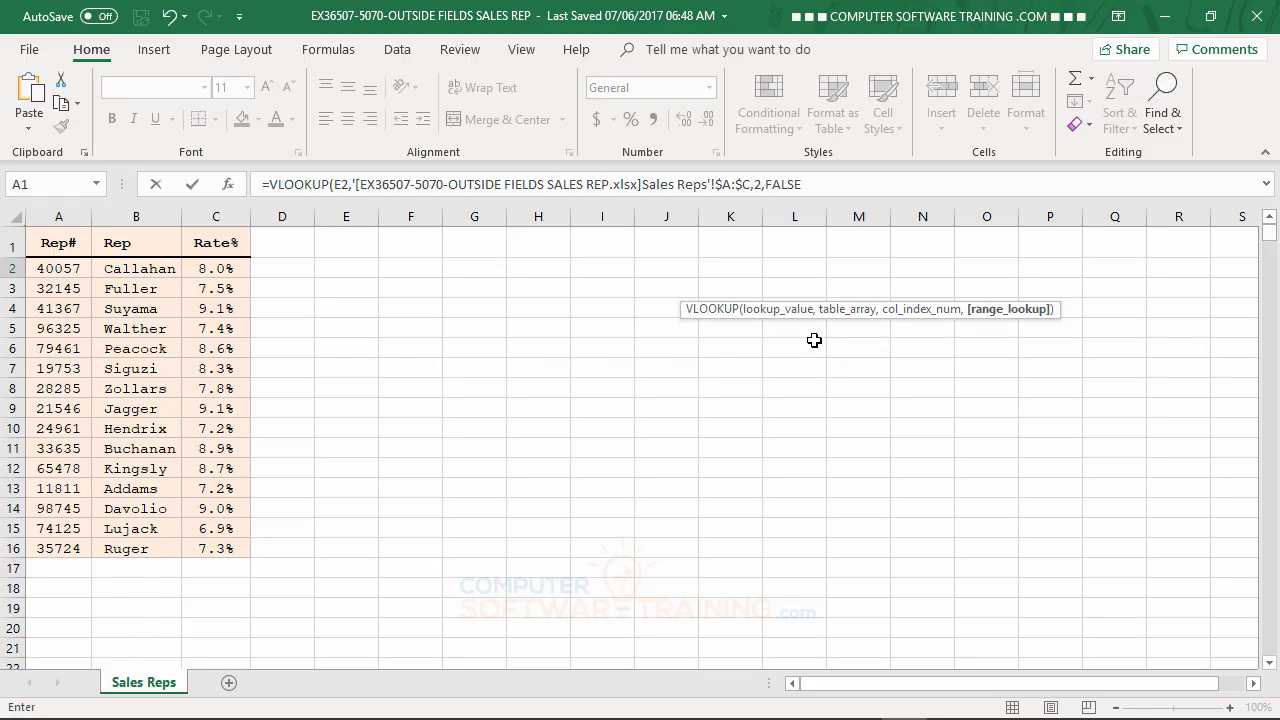
pyautogui.press('Return')
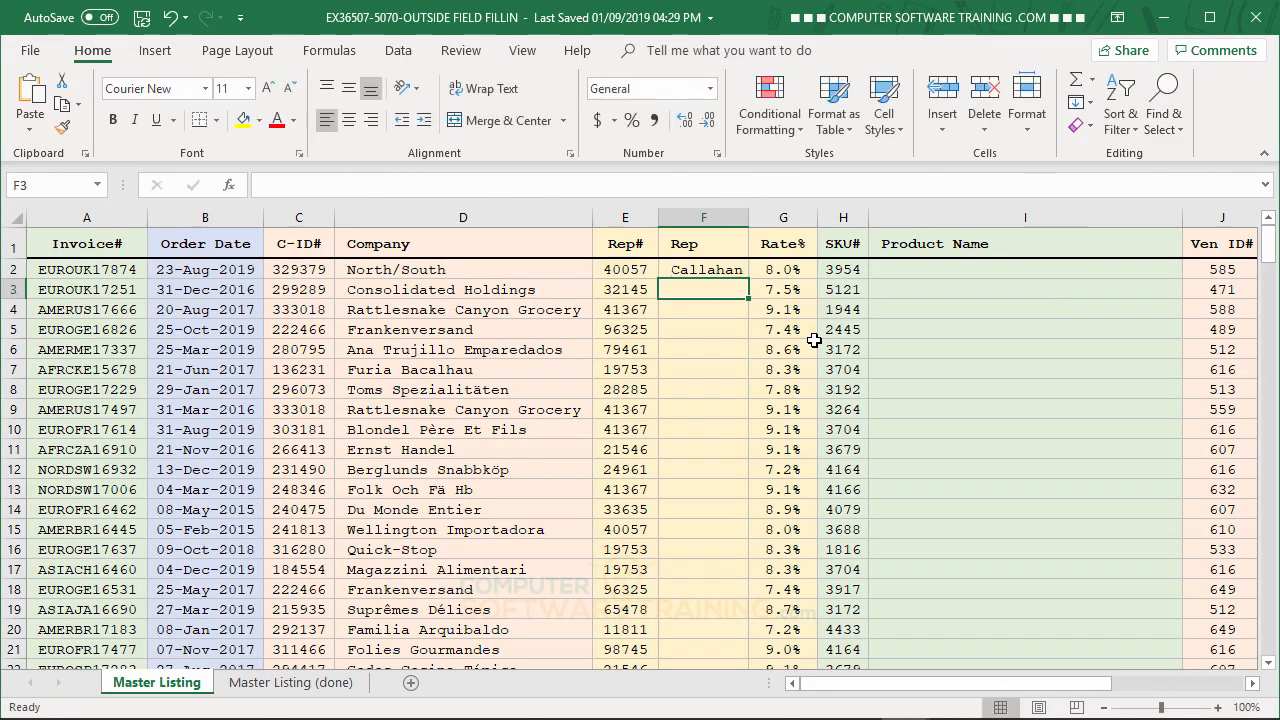
pyautogui.click(703, 272)
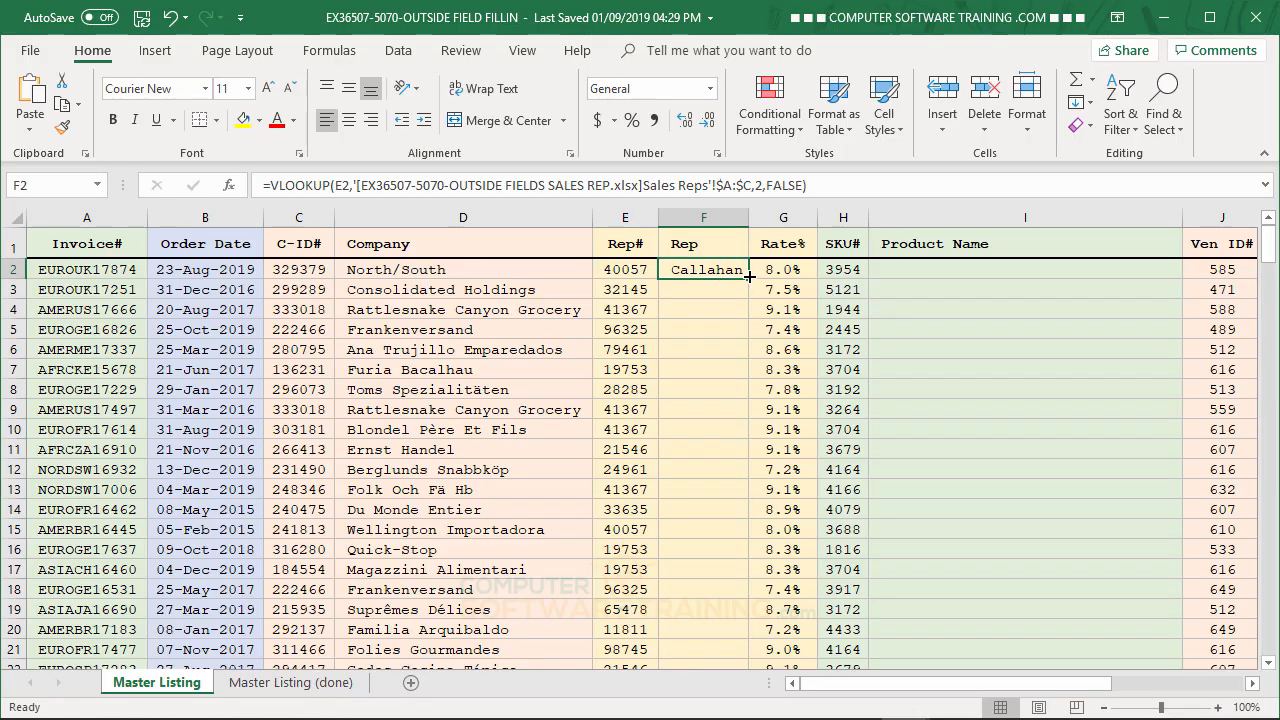
pyautogui.doubleClick(749, 280)
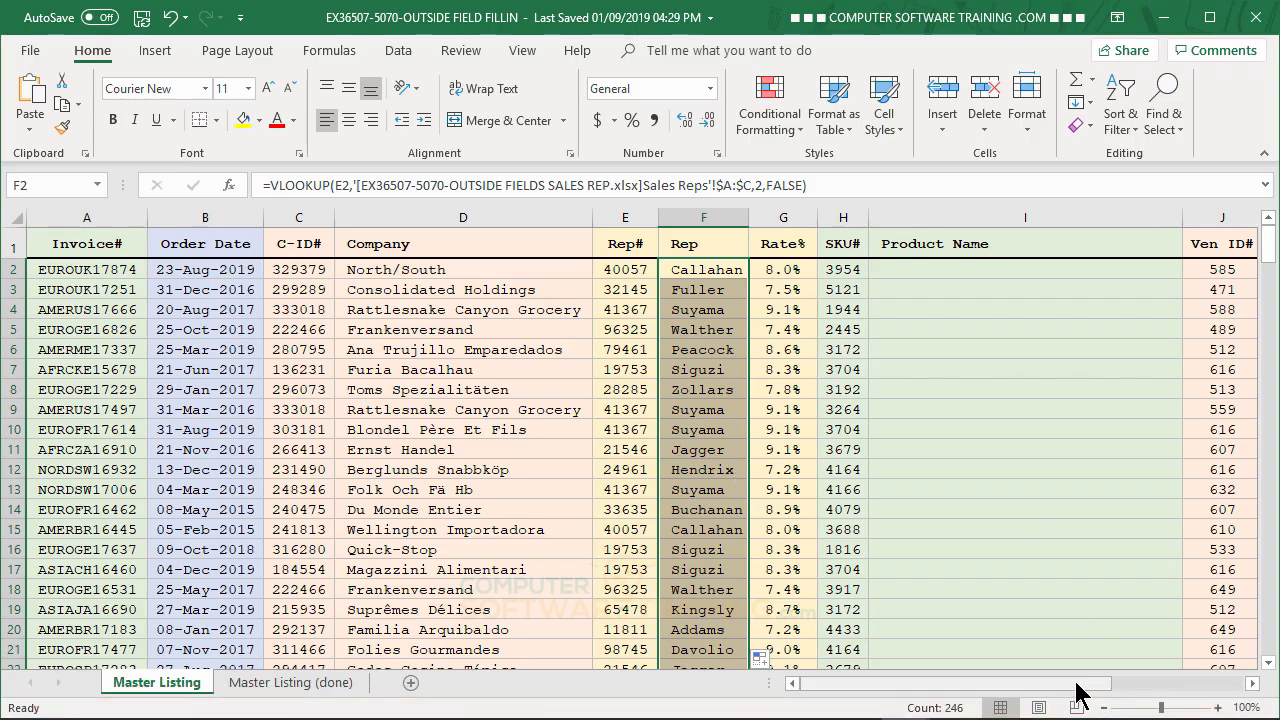
# Start a VLOOKUP formula in the first Product Name cell, I2, with the SKU# in H2 as the lookup value
pyautogui.moveTo(1076, 684); pyautogui.dragTo(1157, 694)
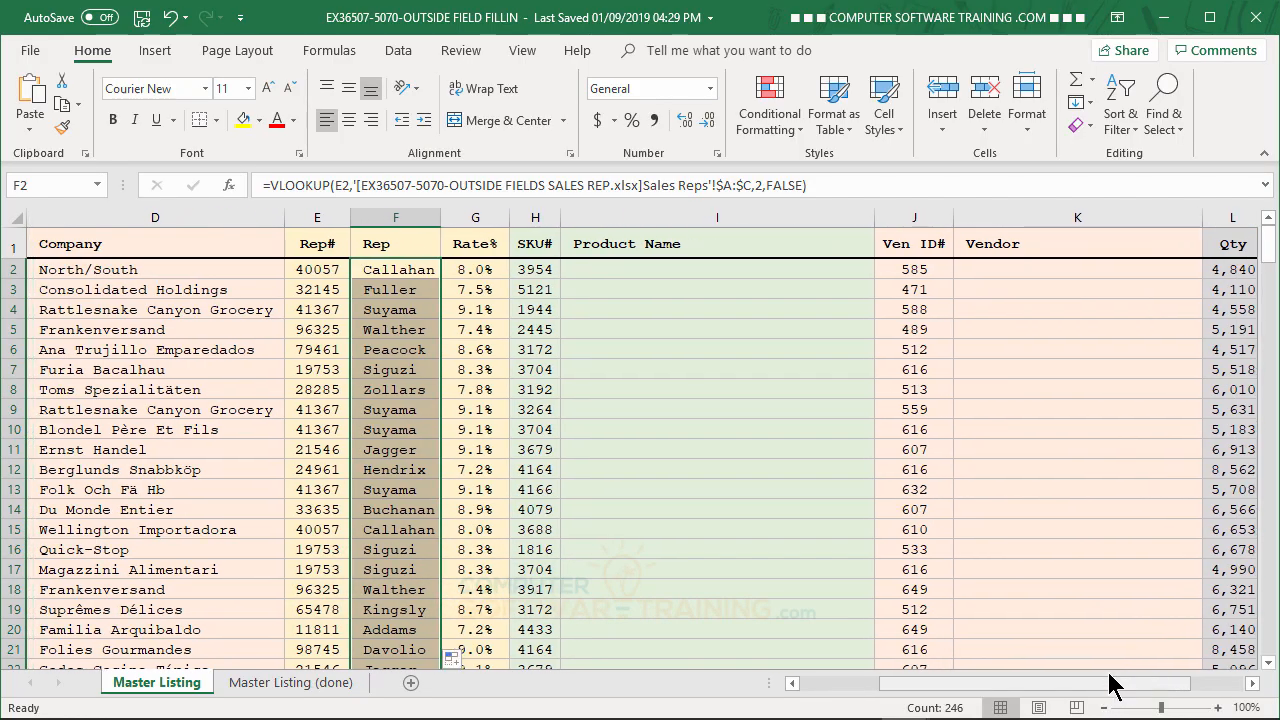
pyautogui.click(614, 270)
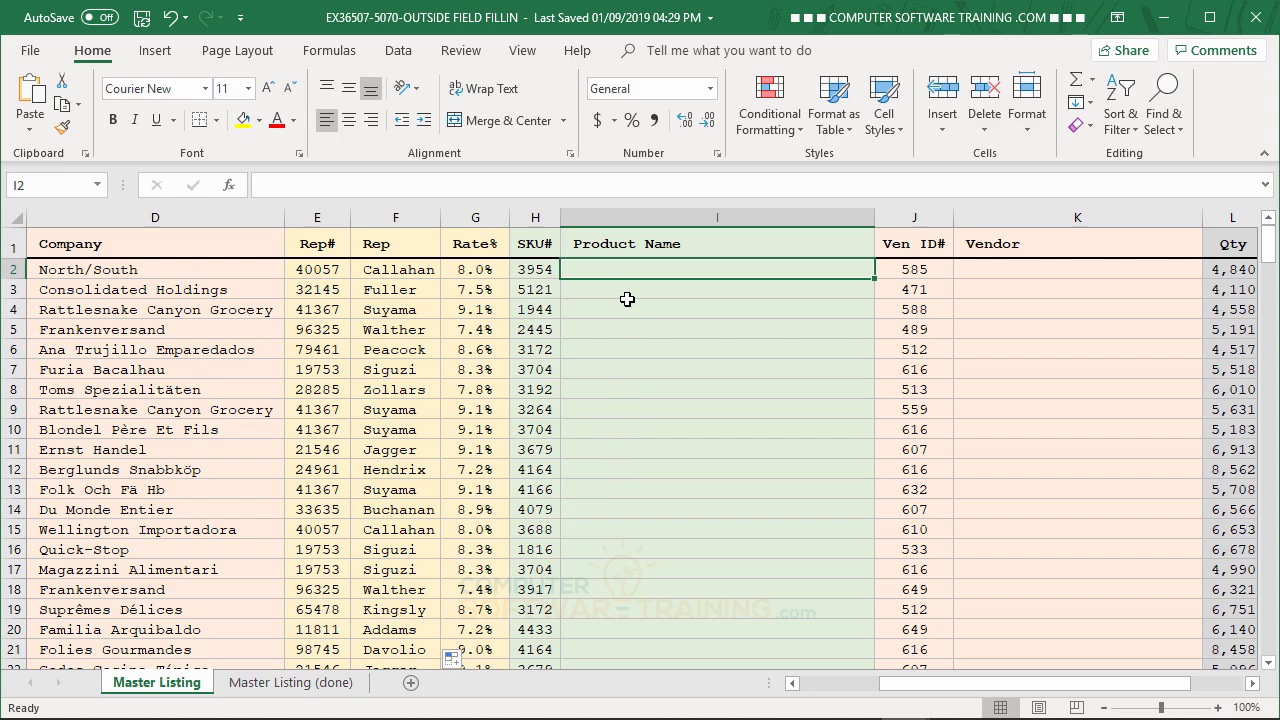
pyautogui.write('=vl')
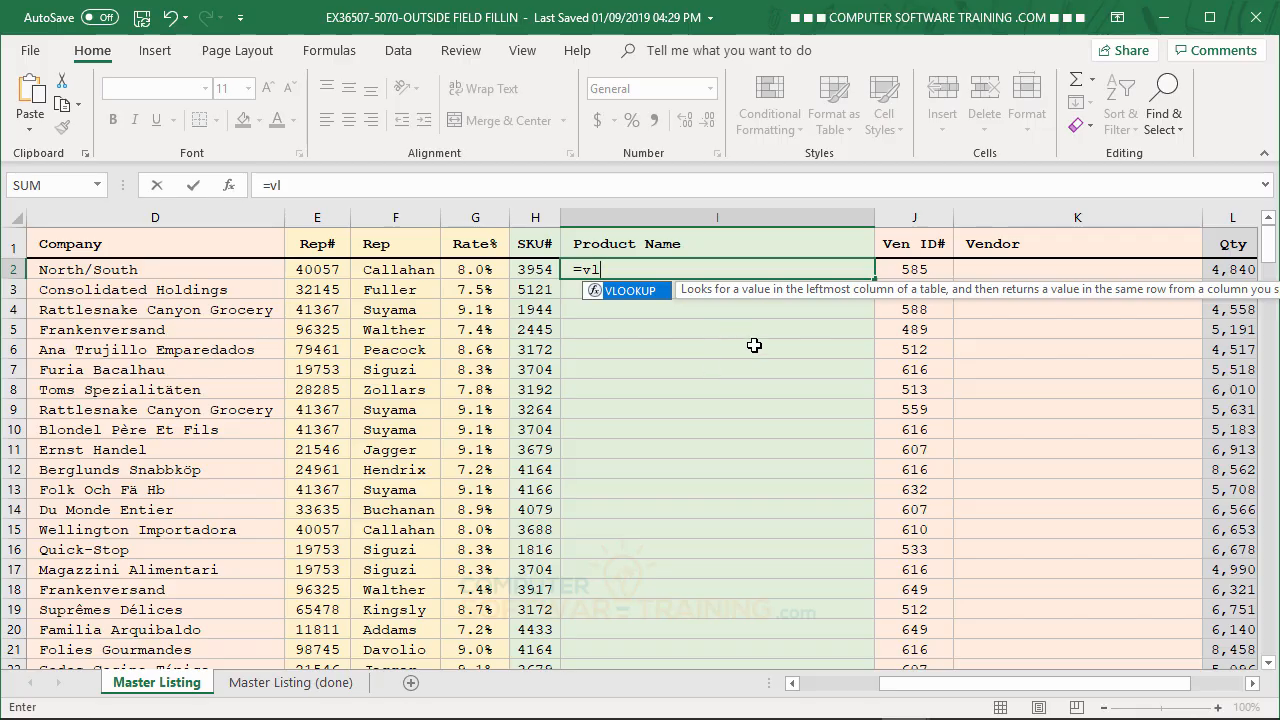
pyautogui.doubleClick(603, 297)
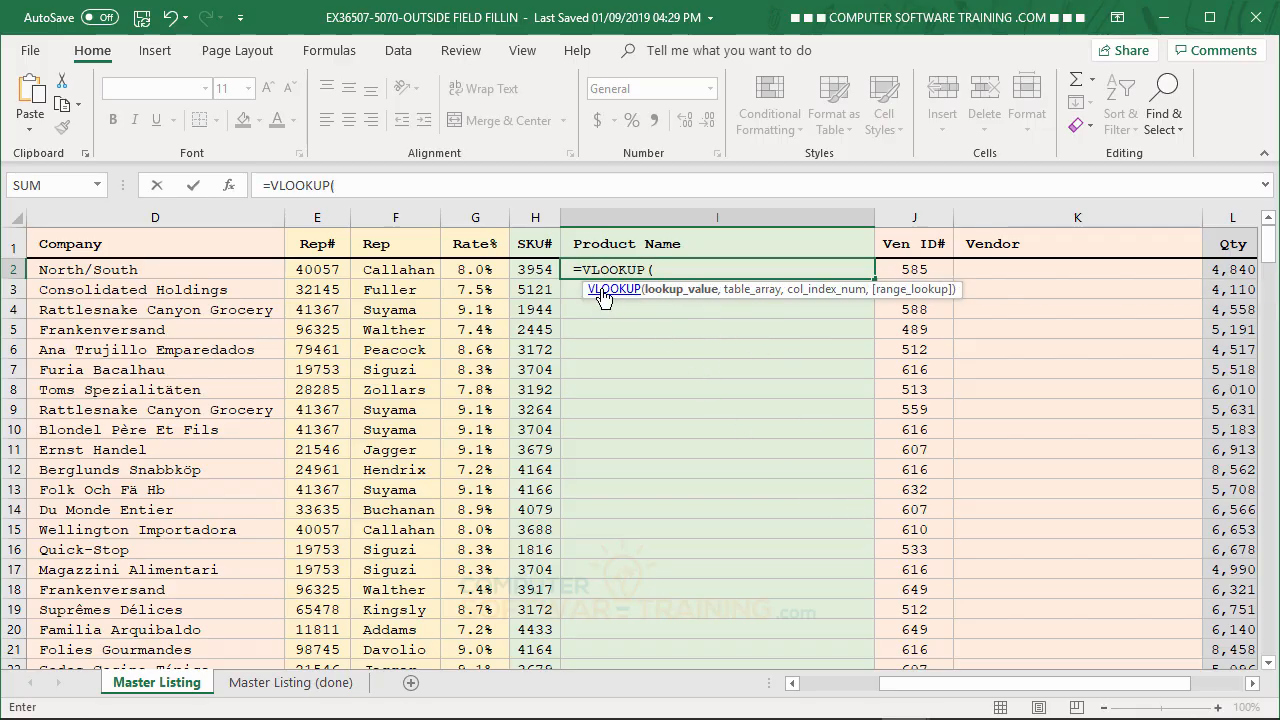
pyautogui.click(537, 268)
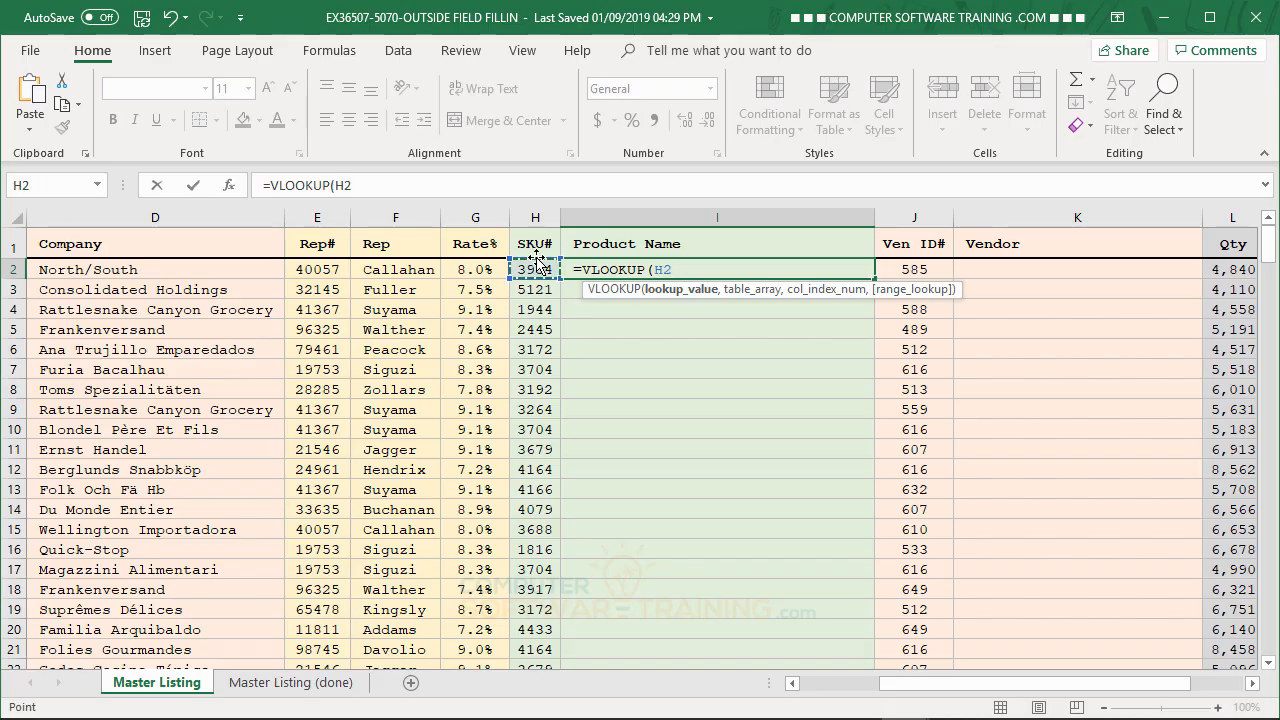
pyautogui.write(',')
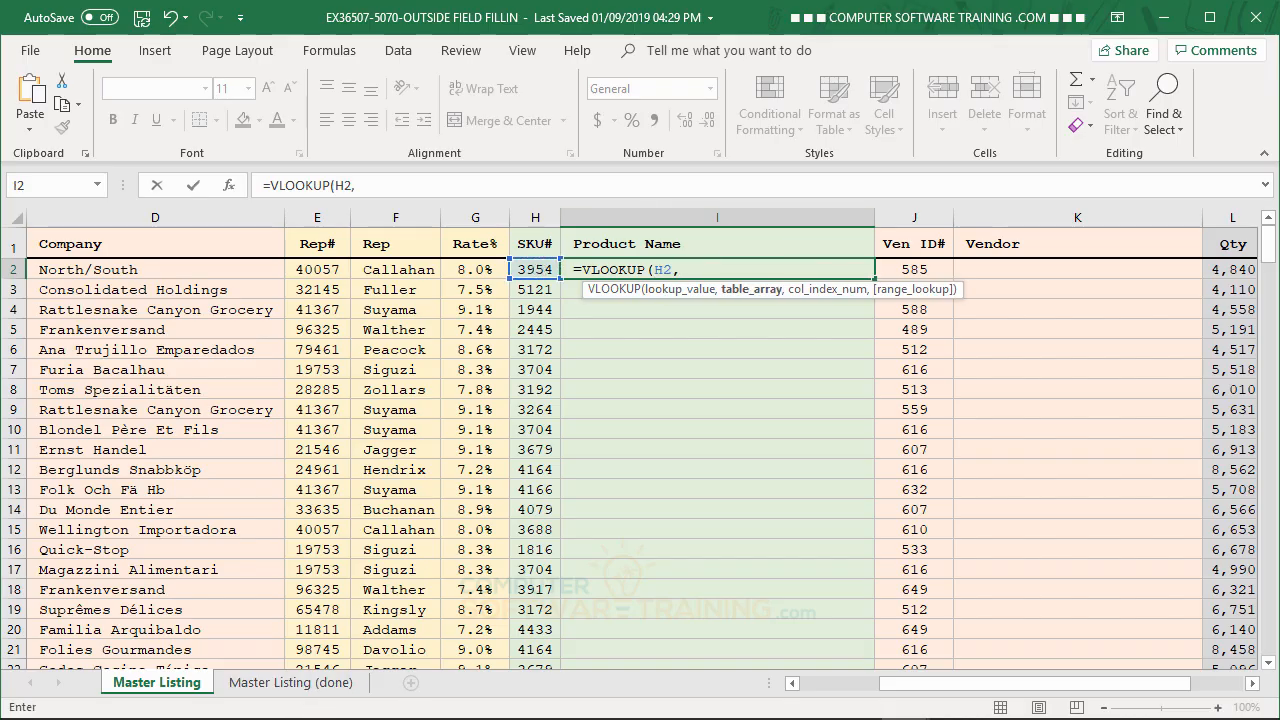
# Set the Product Name formula's table array to columns A:G of the Product sheet in the OUTSIDE FIELDS PRODUCT workbook
pyautogui.click(909, 703)
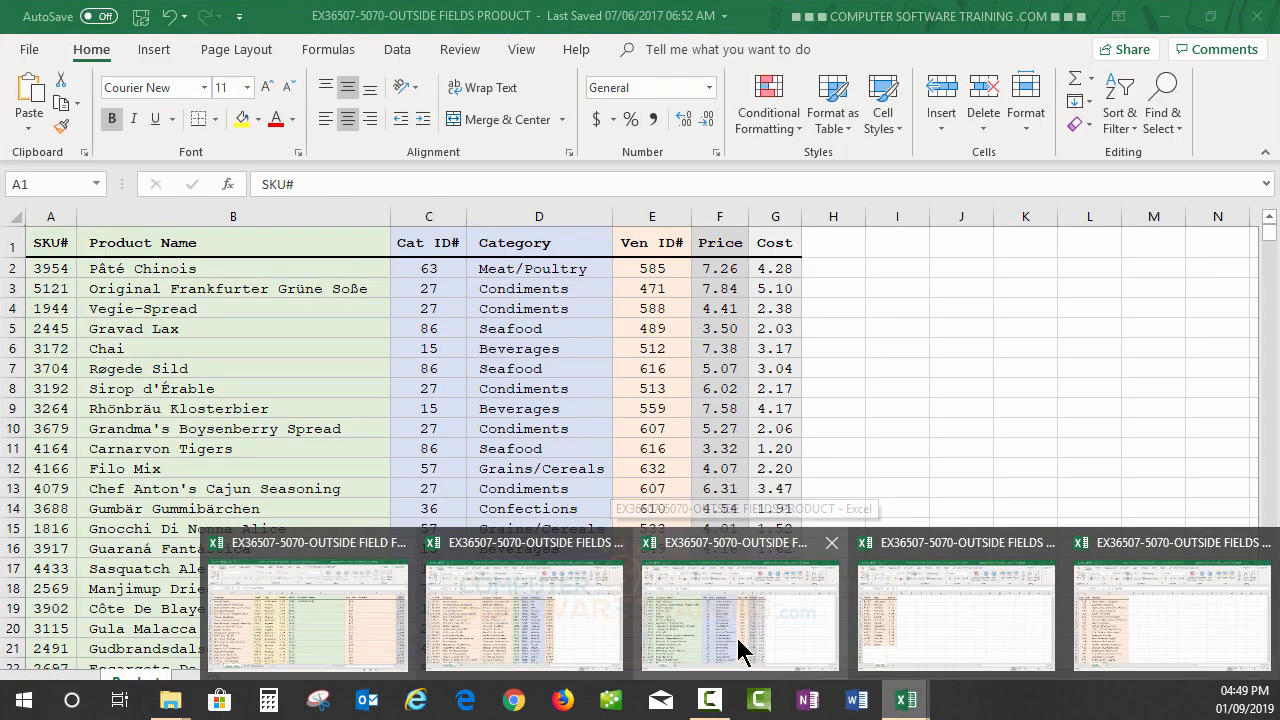
pyautogui.click(738, 645)
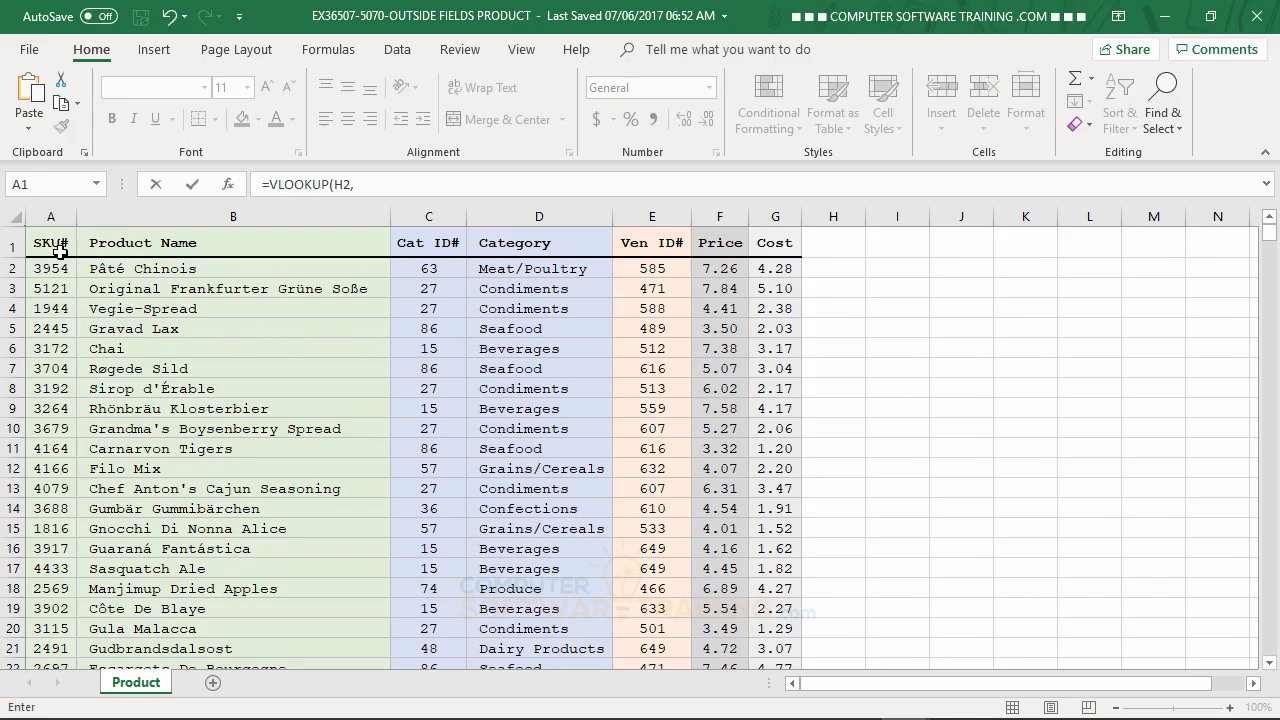
pyautogui.moveTo(51, 213); pyautogui.dragTo(777, 213)
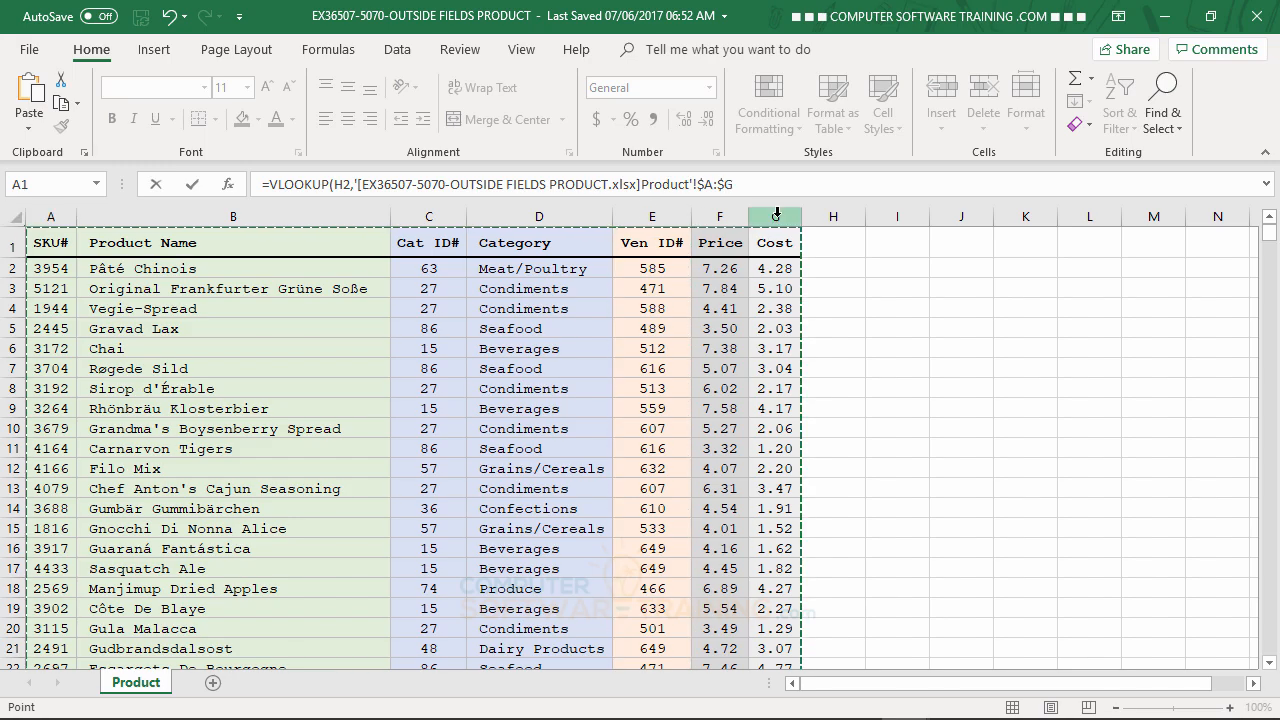
pyautogui.write(',')
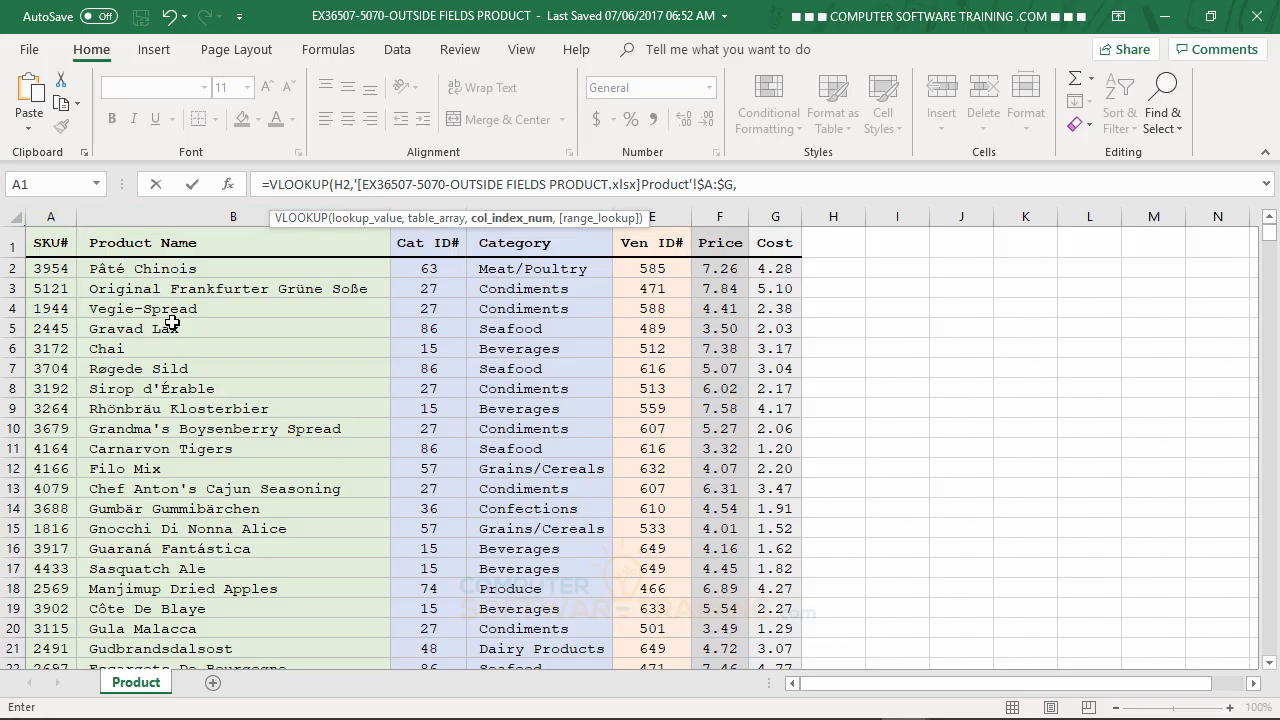
# Complete the Product Name lookup with column index 2 and FALSE for an exact match, and fill it from I2 down the column
pyautogui.write('2,')
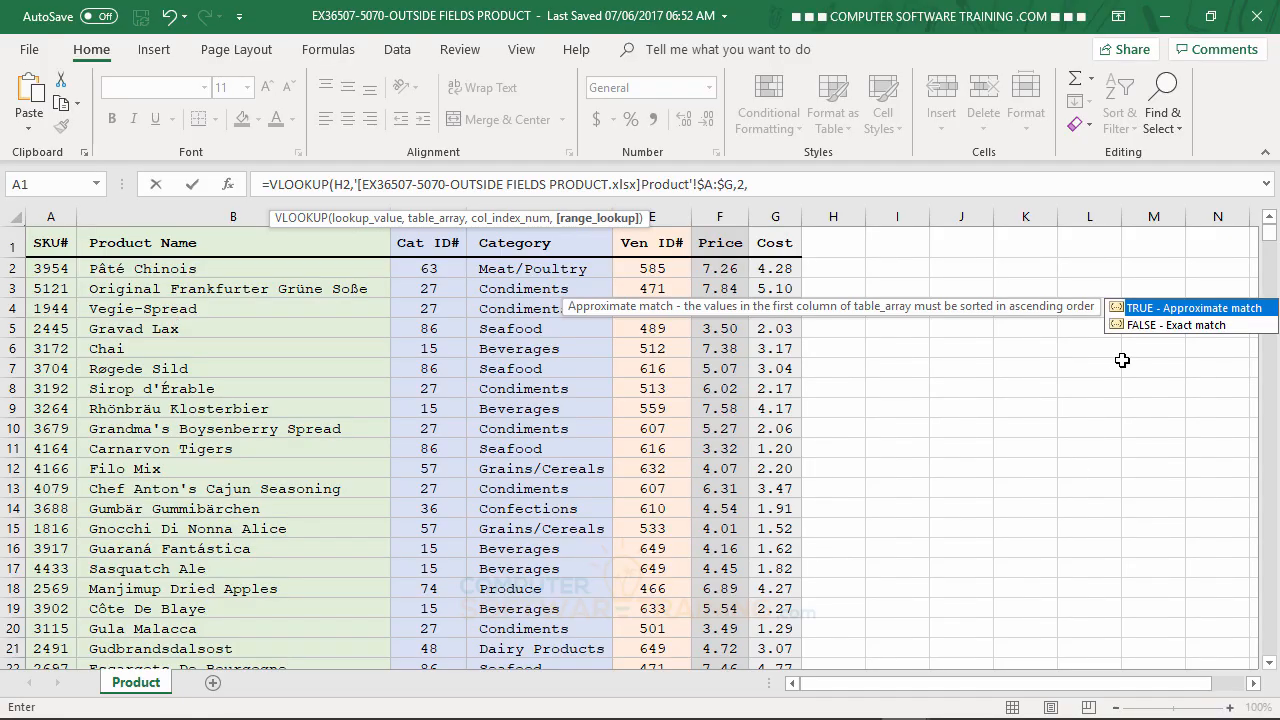
pyautogui.doubleClick(1127, 325)
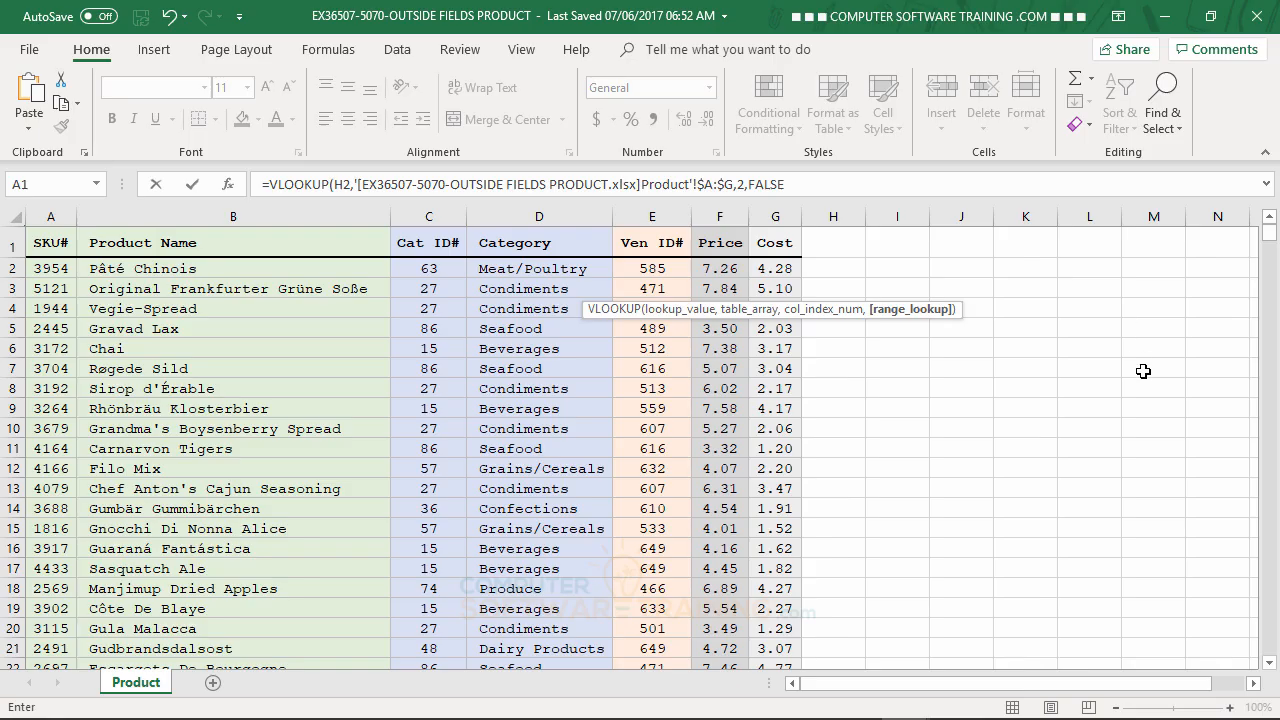
pyautogui.press('Return')
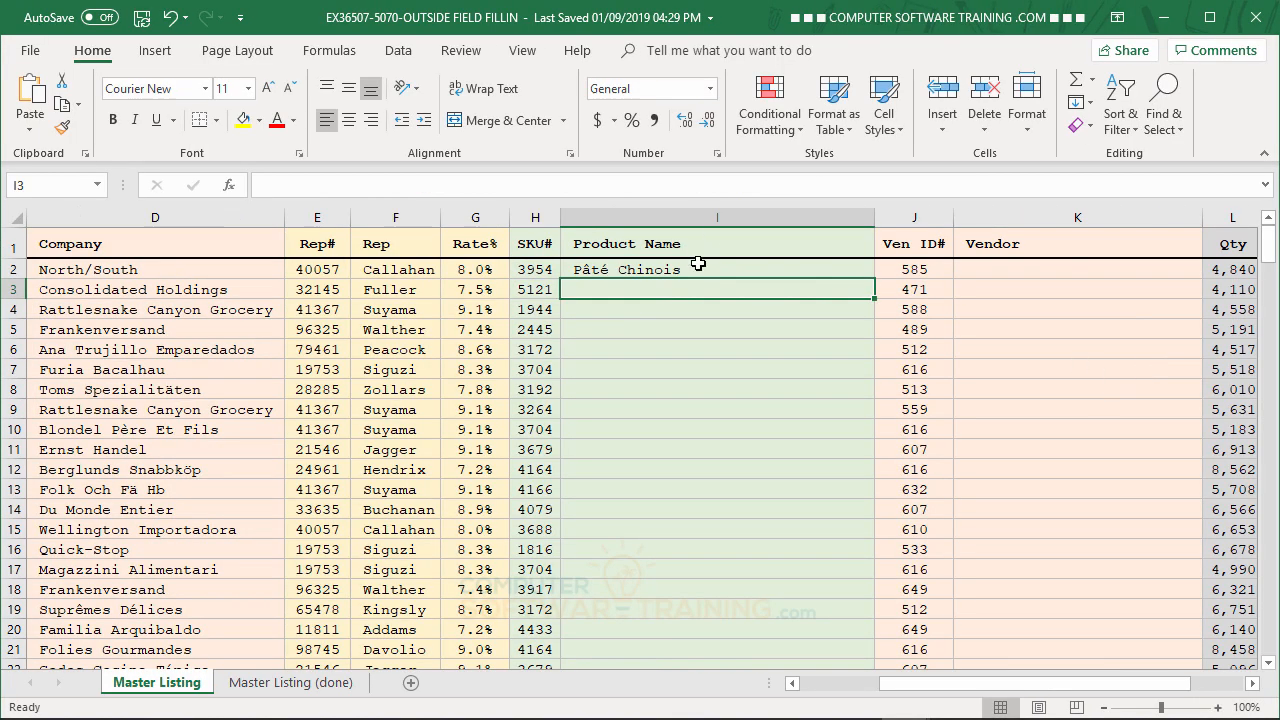
pyautogui.click(698, 263)
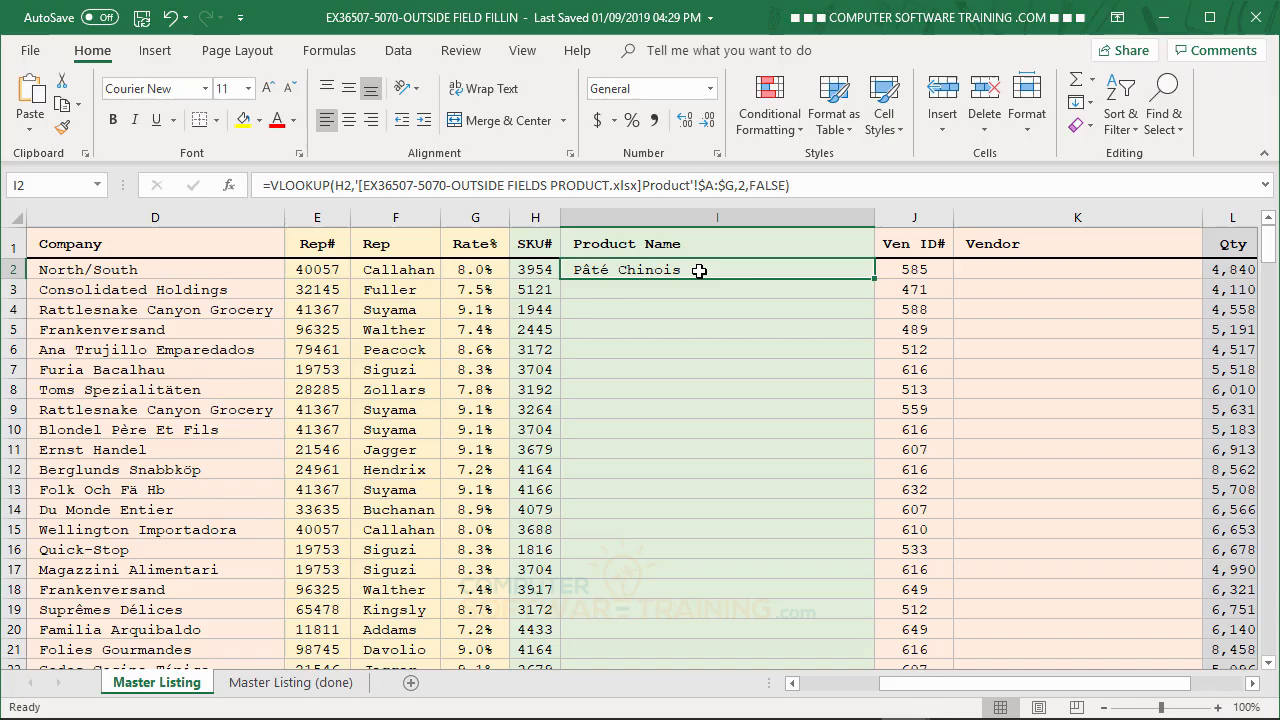
pyautogui.doubleClick(876, 281)
# Start a VLOOKUP formula in the first Vendor cell, K2, with the Ven ID# in J2 as the lookup value
pyautogui.click(1020, 272)
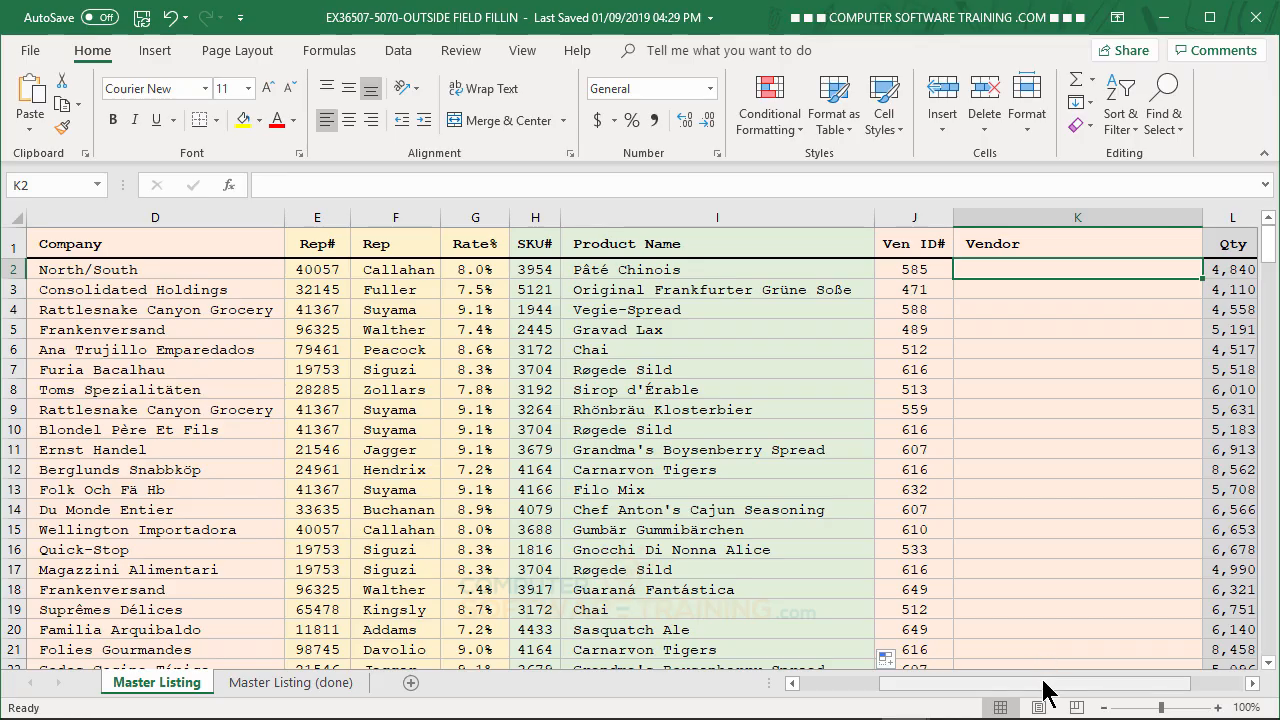
pyautogui.moveTo(1043, 690); pyautogui.dragTo(1120, 688)
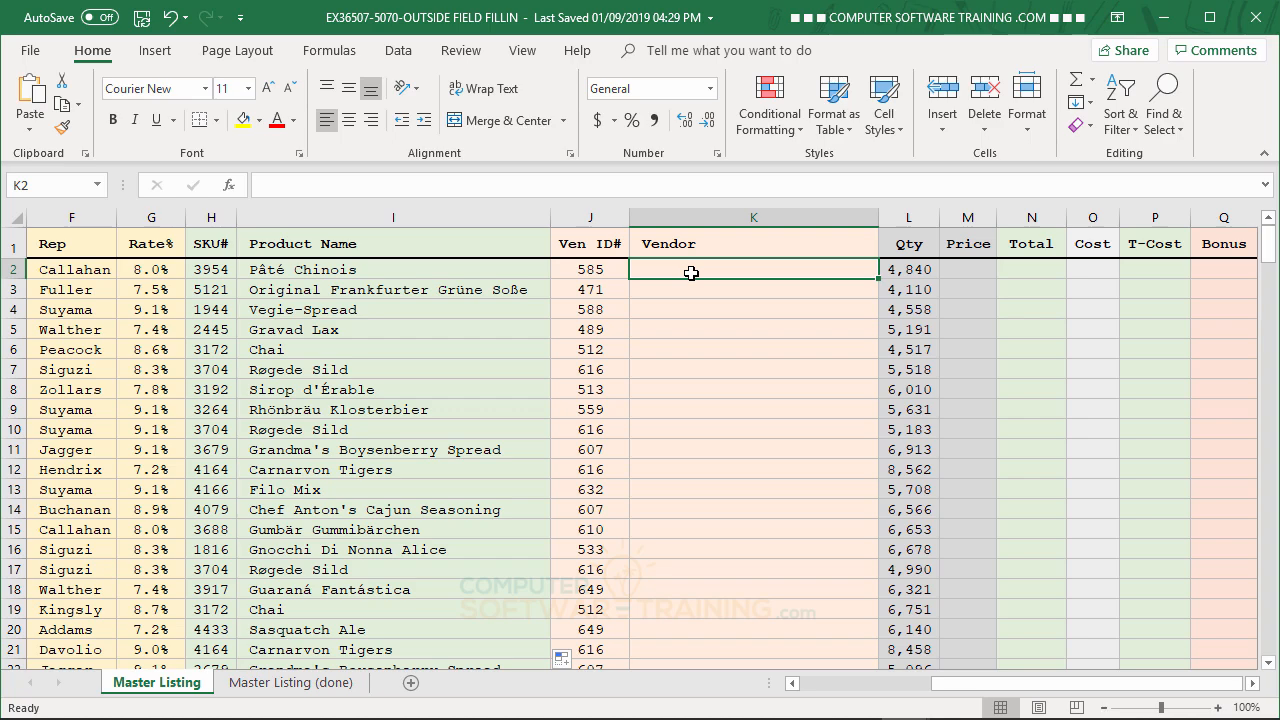
pyautogui.write('=vl')
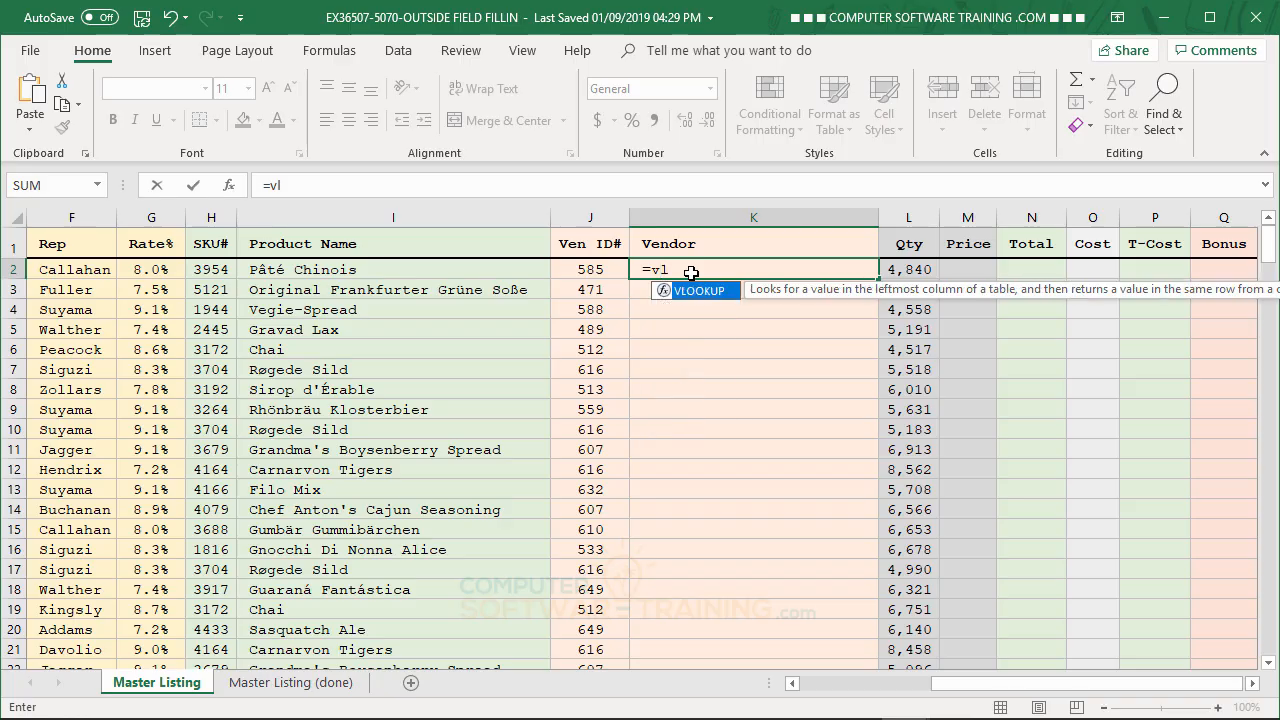
pyautogui.doubleClick(690, 295)
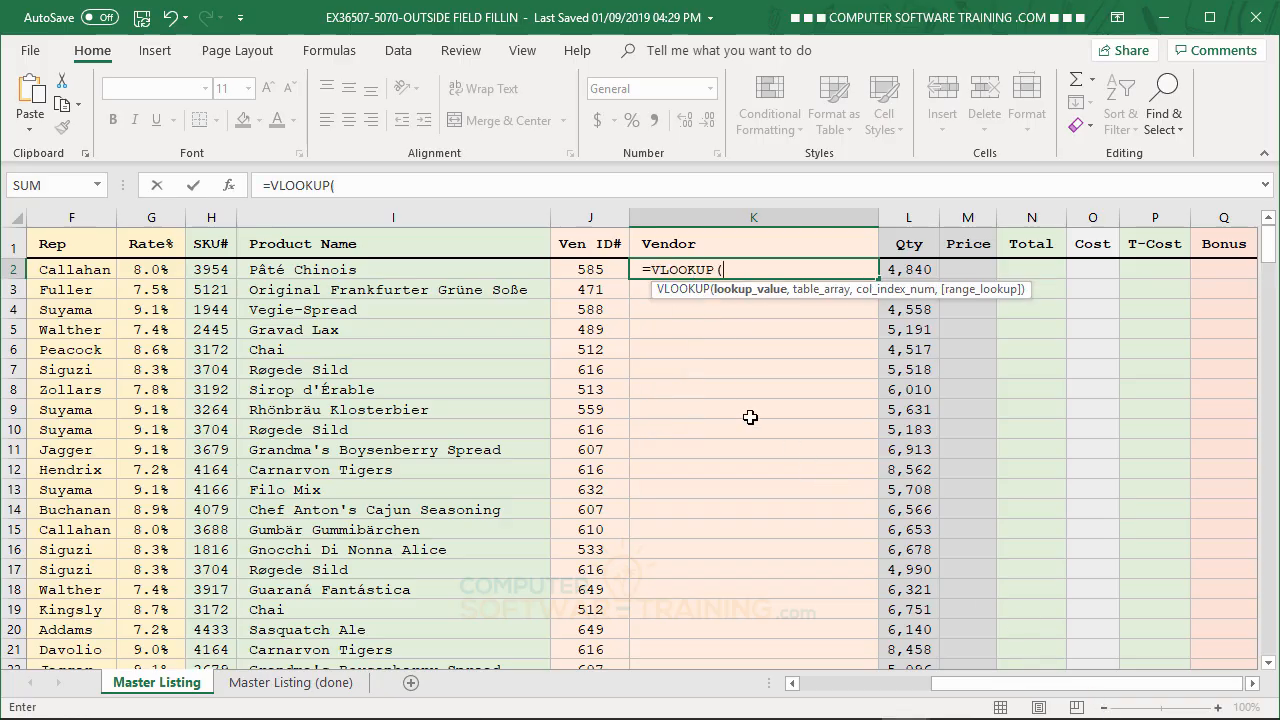
pyautogui.click(590, 268)
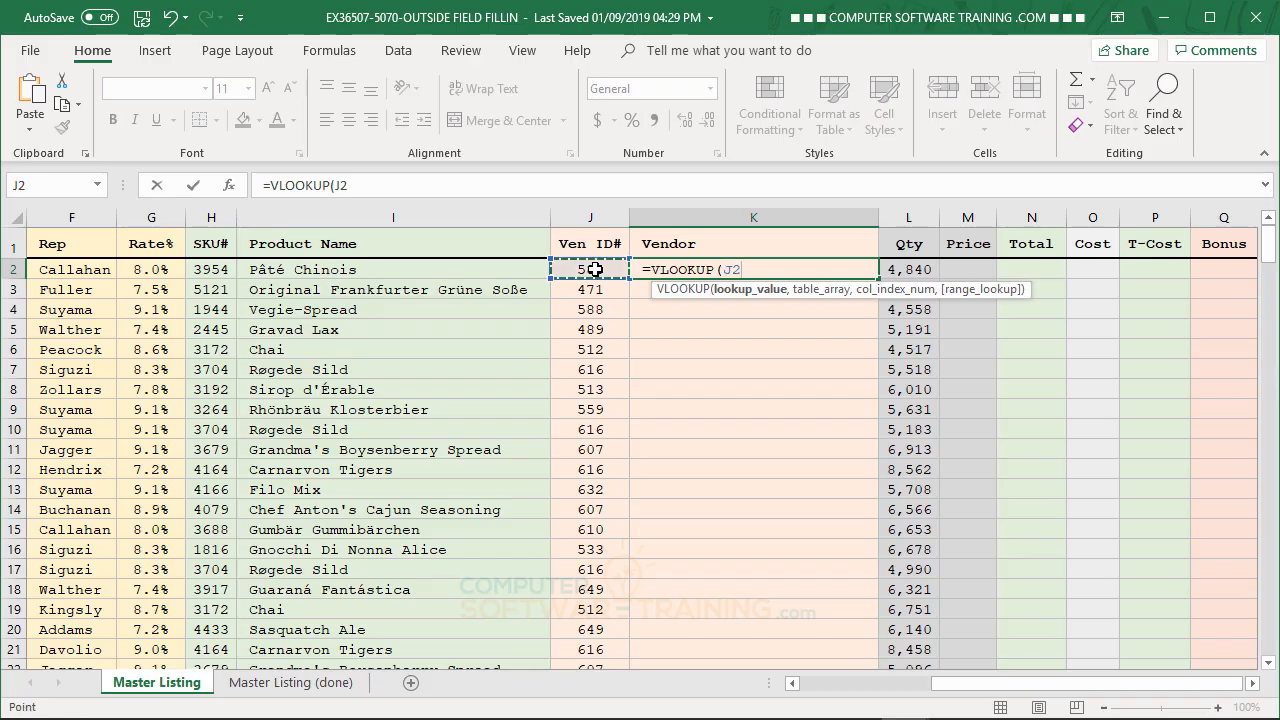
pyautogui.write(',')
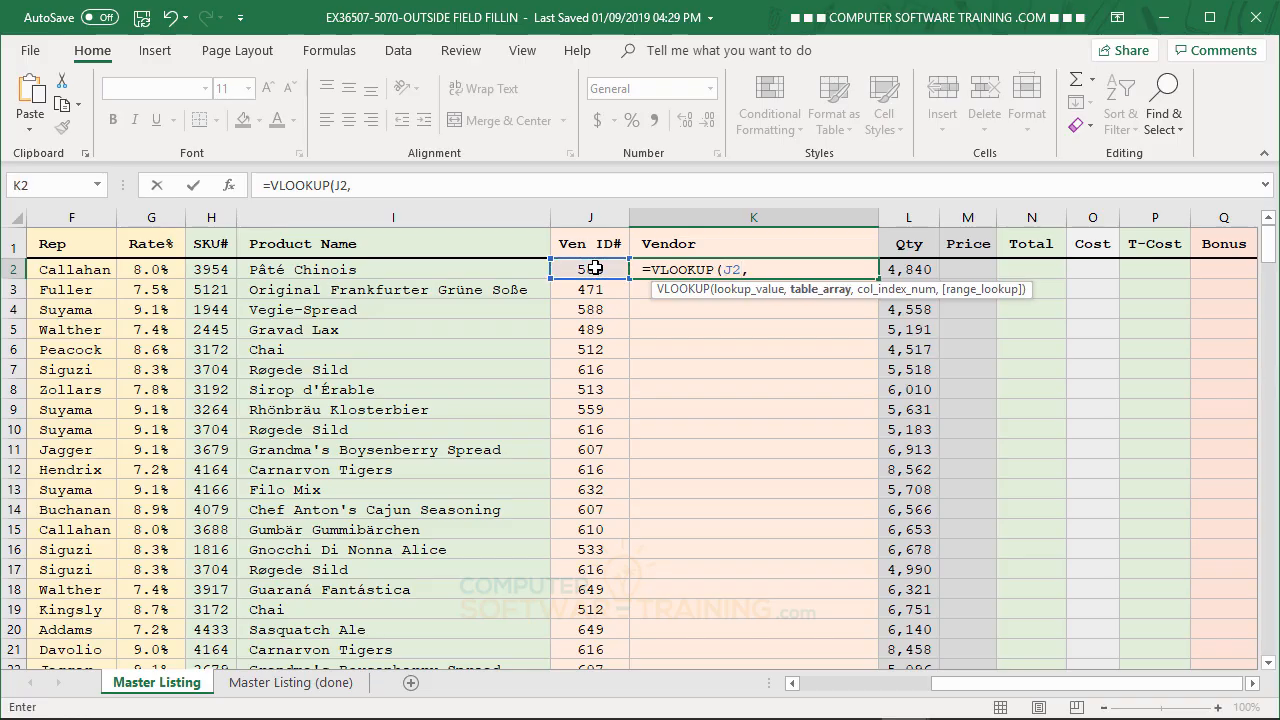
# Set the Vendor formula's table array to columns A:B of the Vendors sheet in the OUTSIDE FIELDS VENDOR workbook
pyautogui.moveTo(1050, 716)
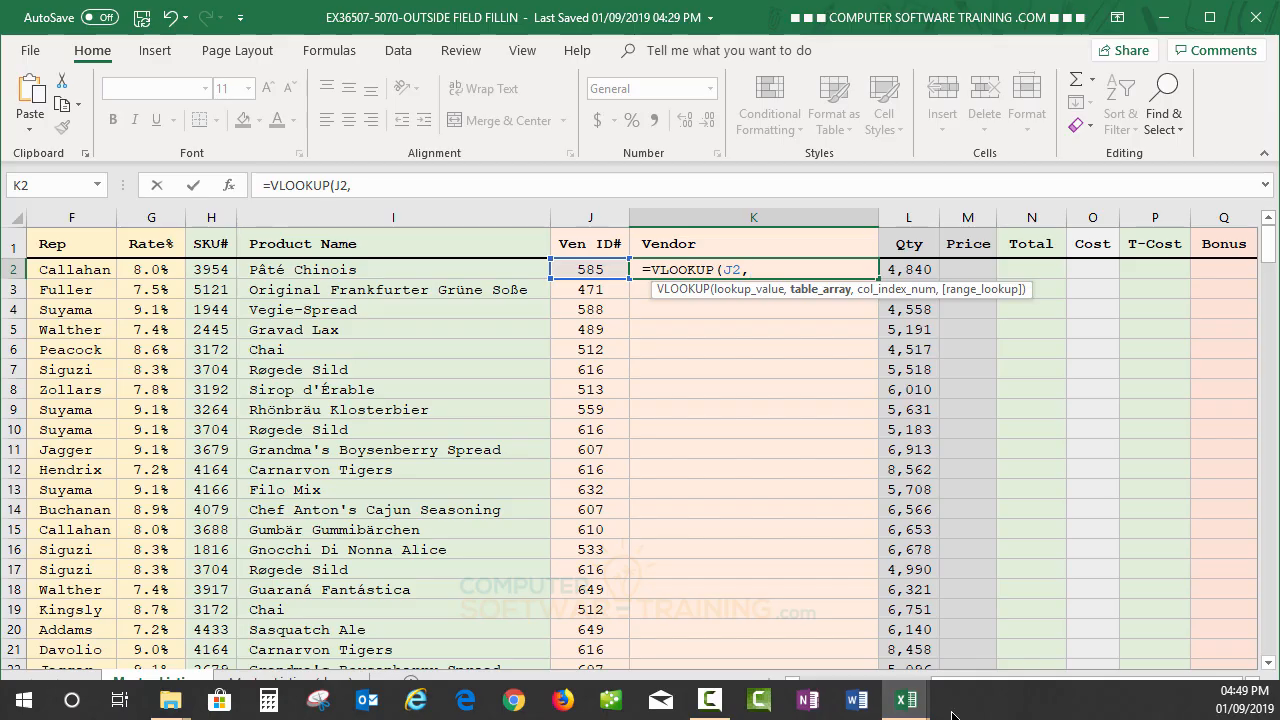
pyautogui.moveTo(917, 707)
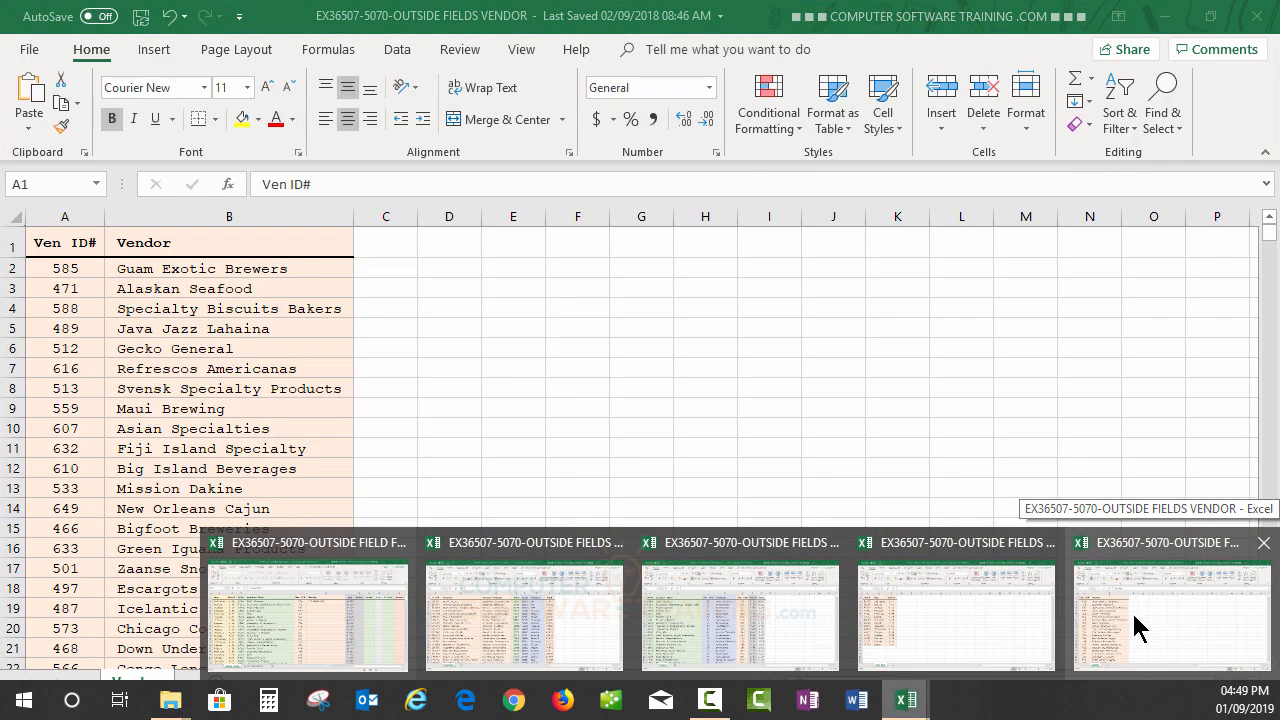
pyautogui.click(1131, 610)
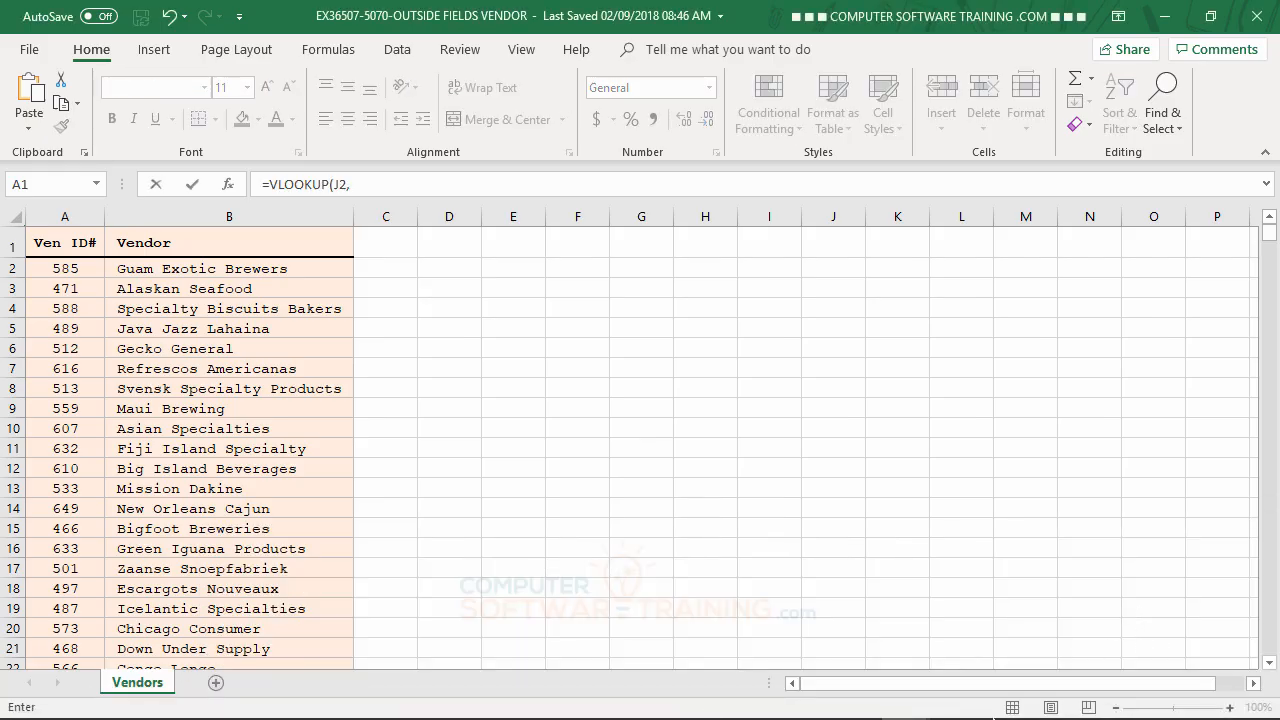
pyautogui.moveTo(62, 211); pyautogui.dragTo(214, 206)
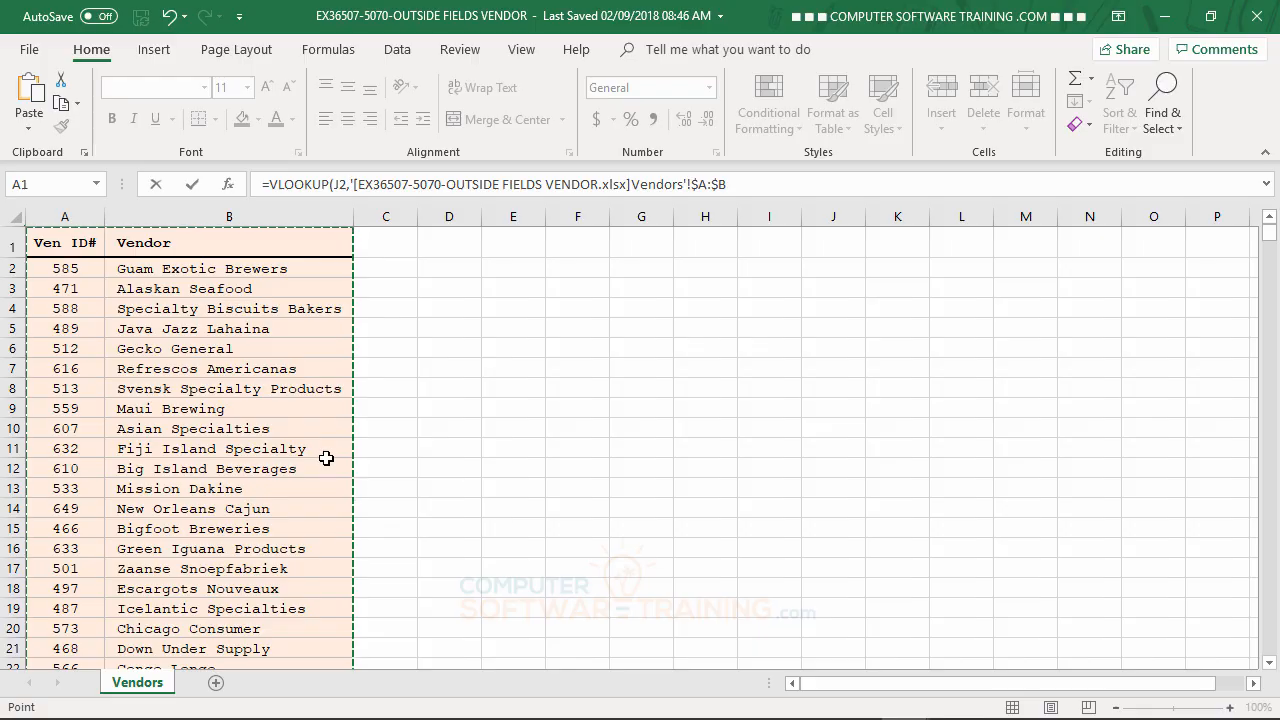
pyautogui.write(',')
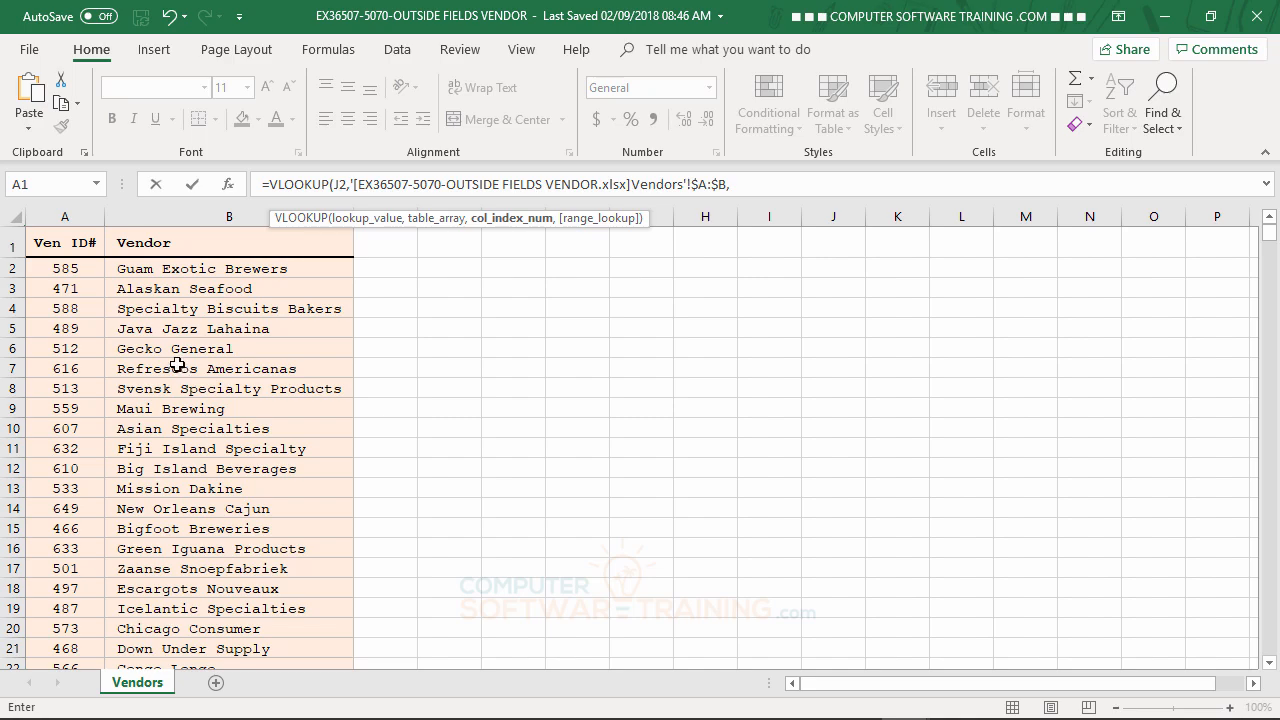
# Complete the Vendor lookup with column index 2 and FALSE for an exact match, and fill it from K2 down the column
pyautogui.write('2,')
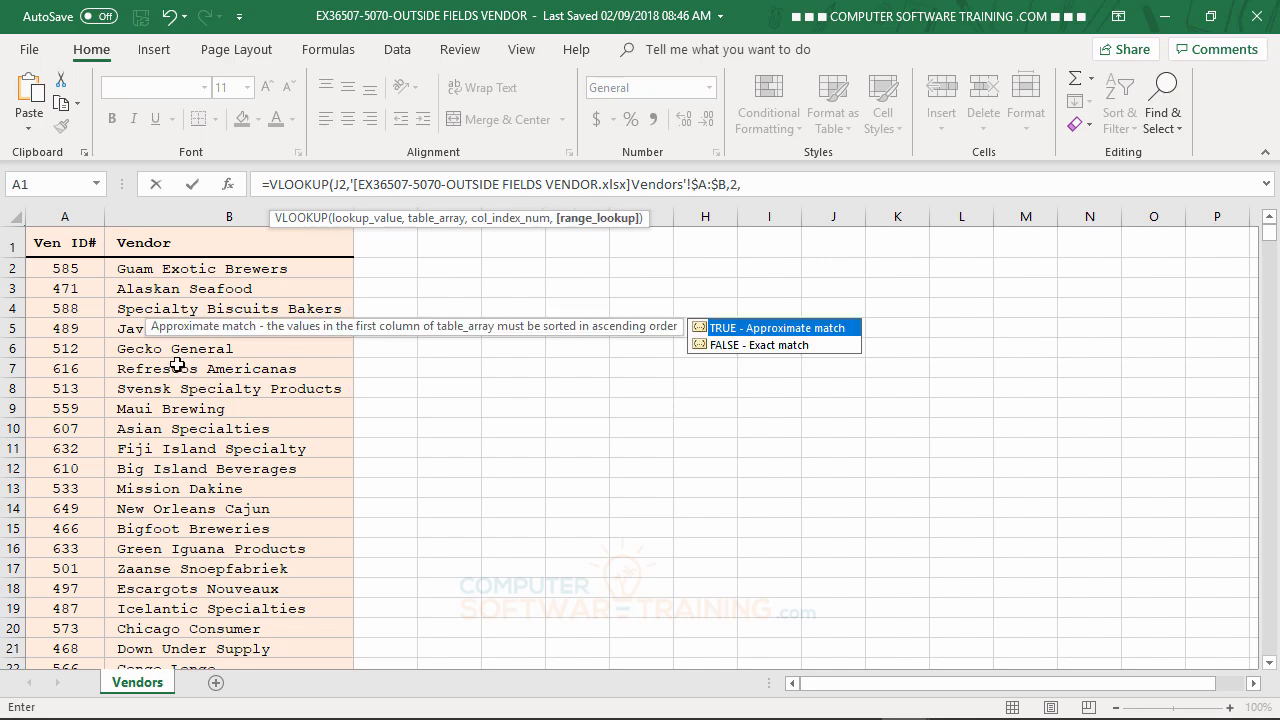
pyautogui.doubleClick(753, 345)
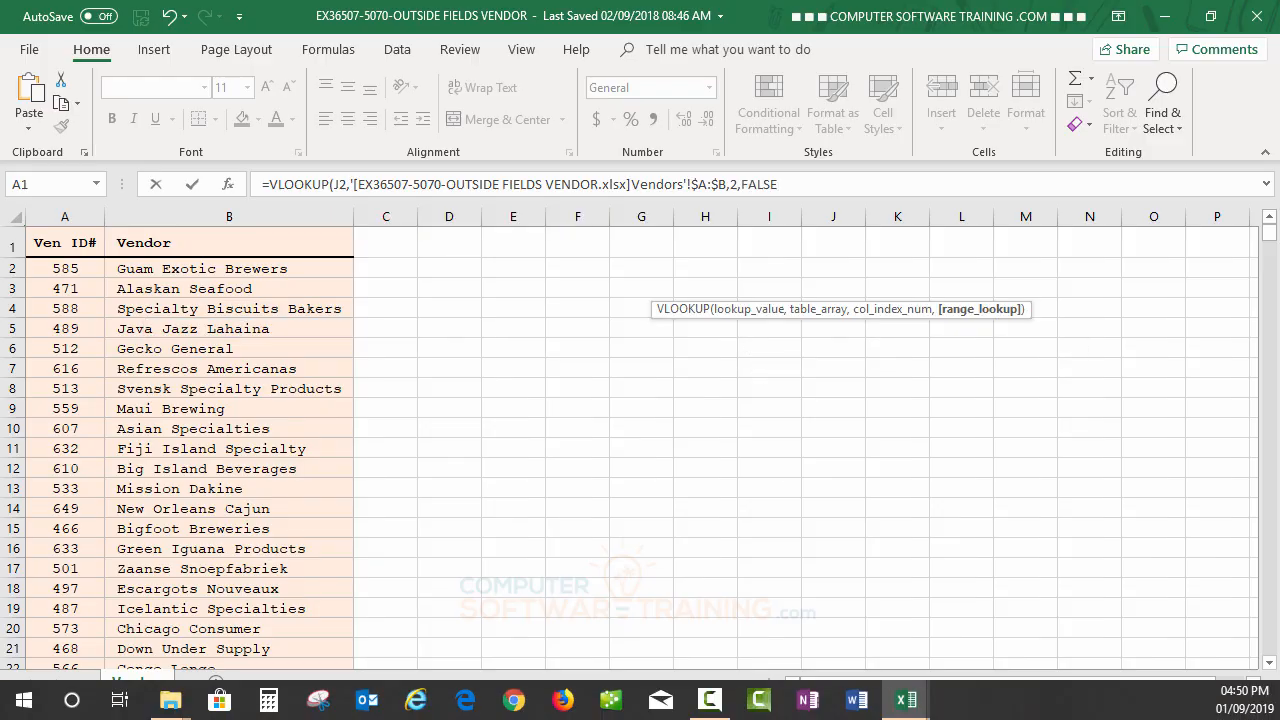
pyautogui.press('Return')
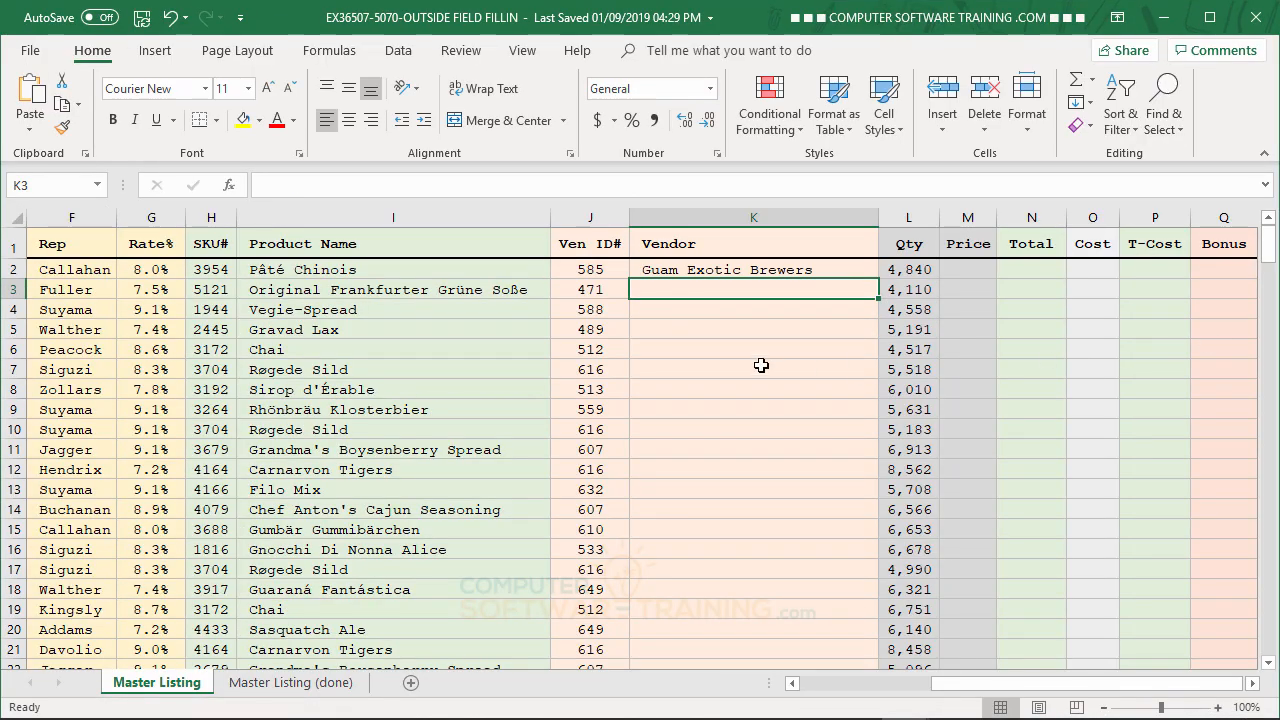
pyautogui.click(726, 274)
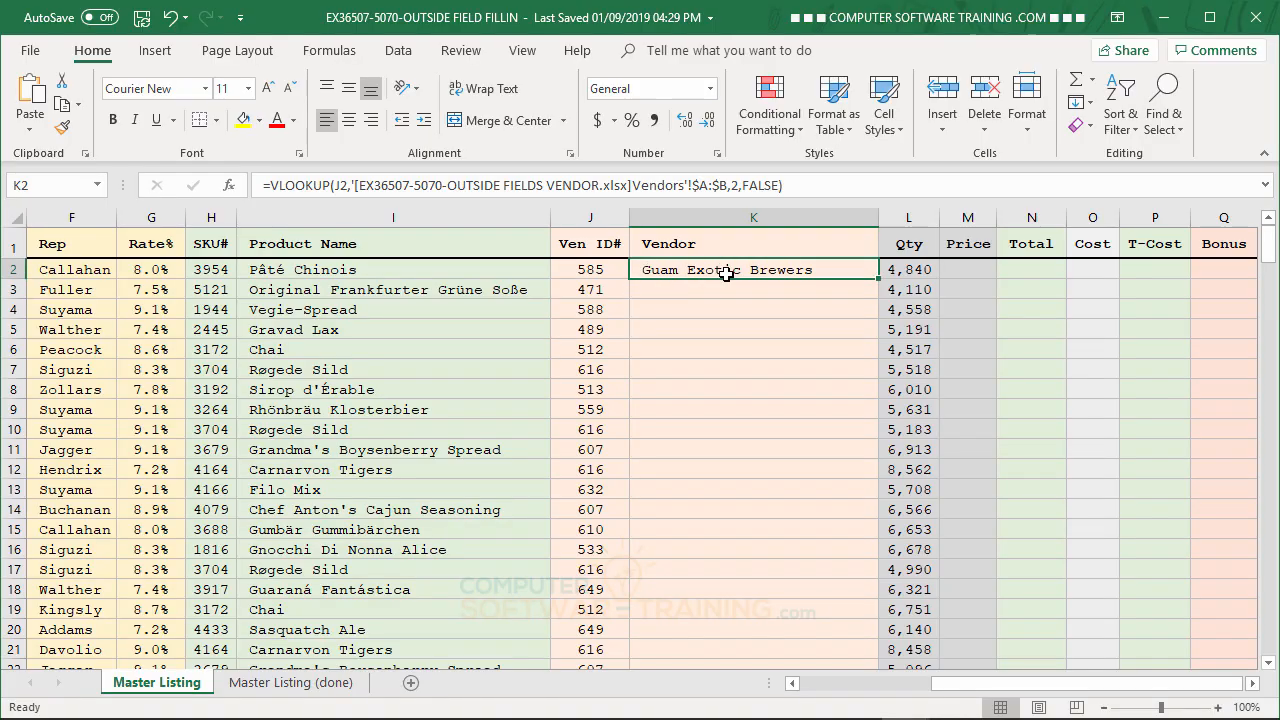
pyautogui.doubleClick(884, 283)
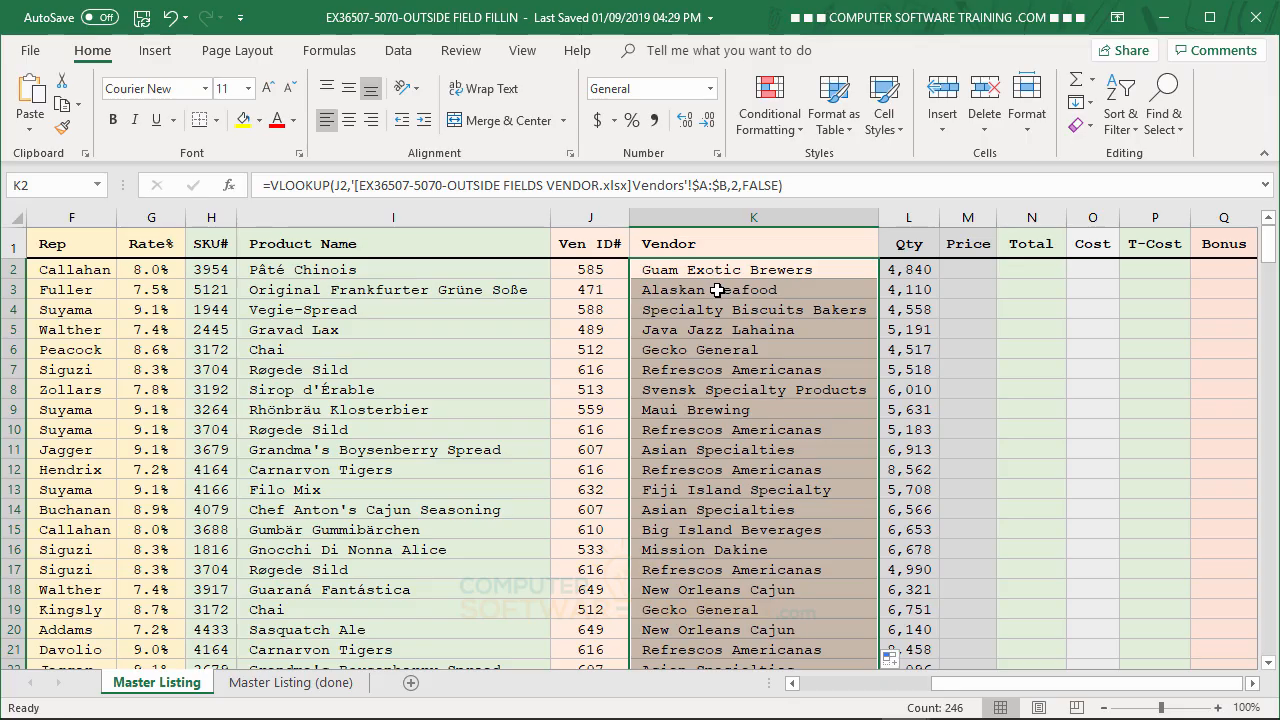
# Start a VLOOKUP formula in the first Price cell, M2, with the SKU# in H2 as the lookup value
pyautogui.click(967, 268)
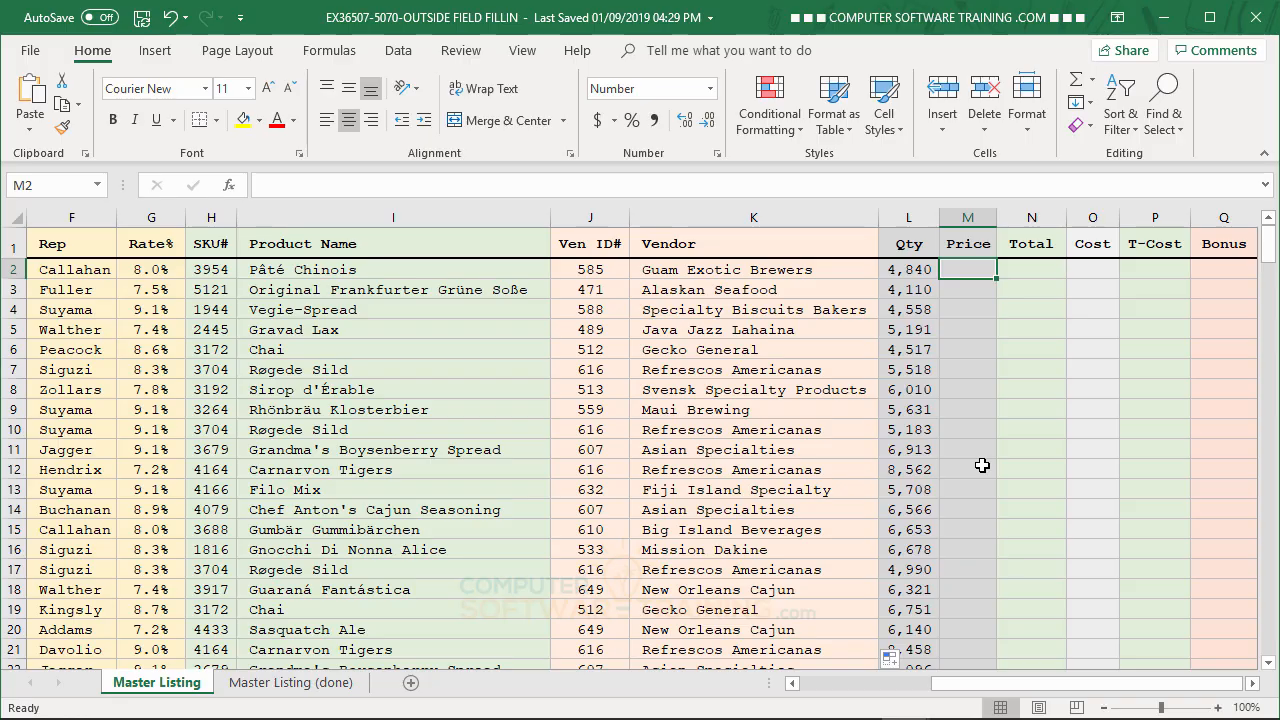
pyautogui.write('=vl')
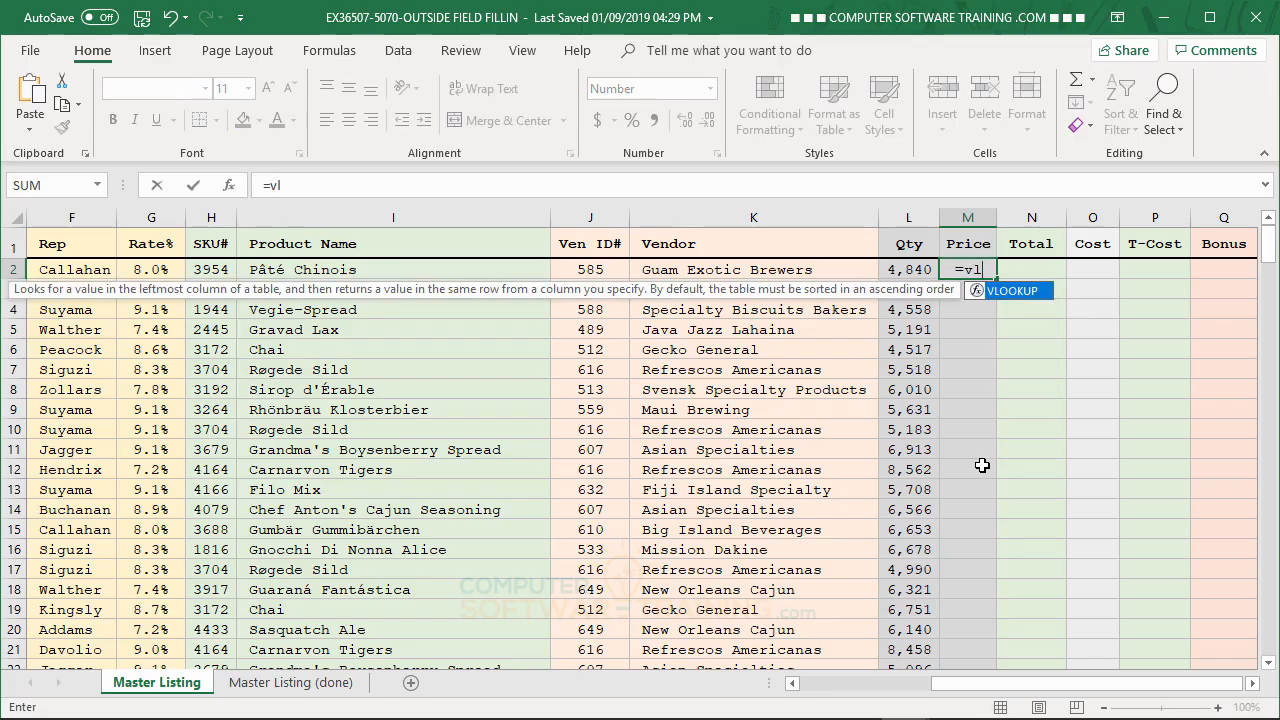
pyautogui.doubleClick(994, 292)
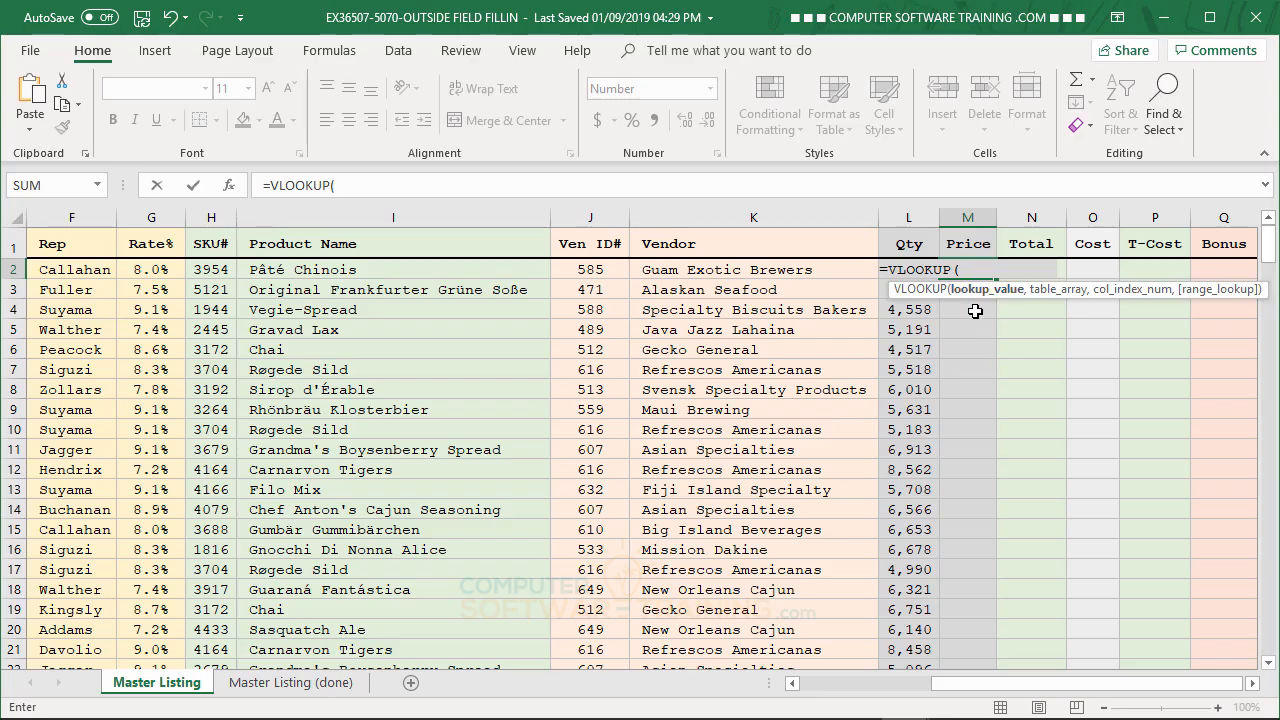
pyautogui.click(212, 263)
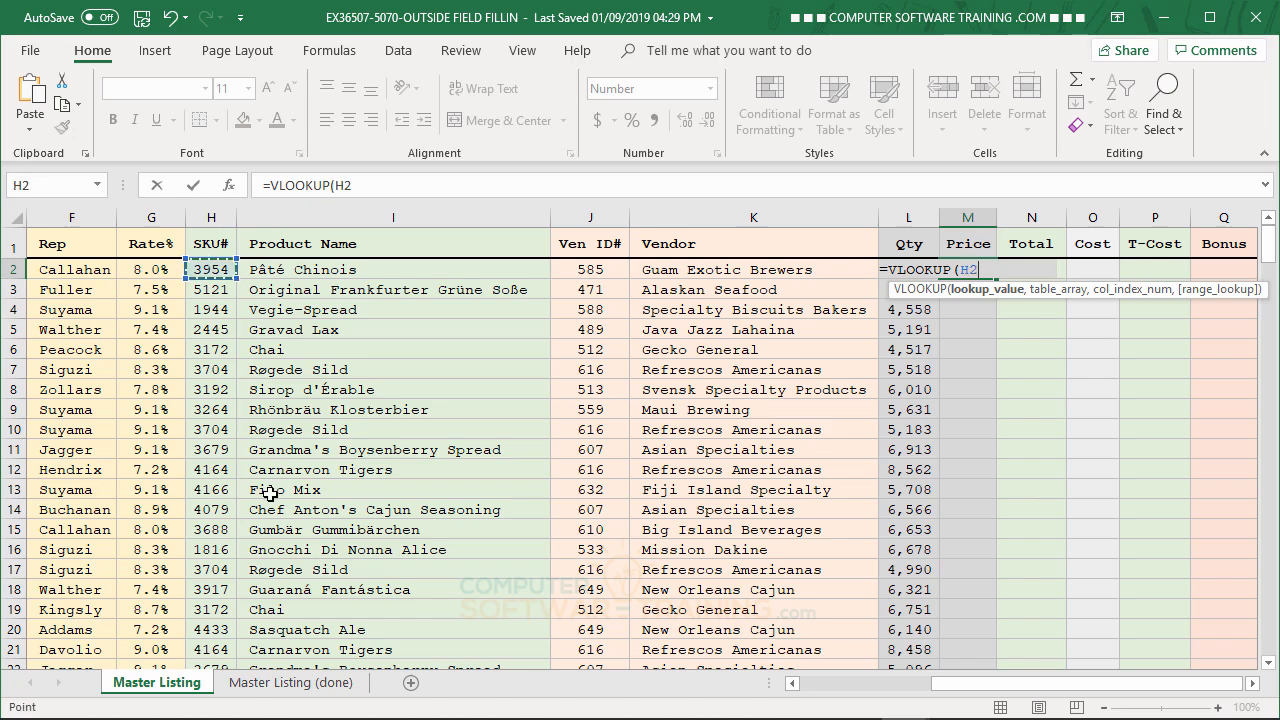
pyautogui.write(',')
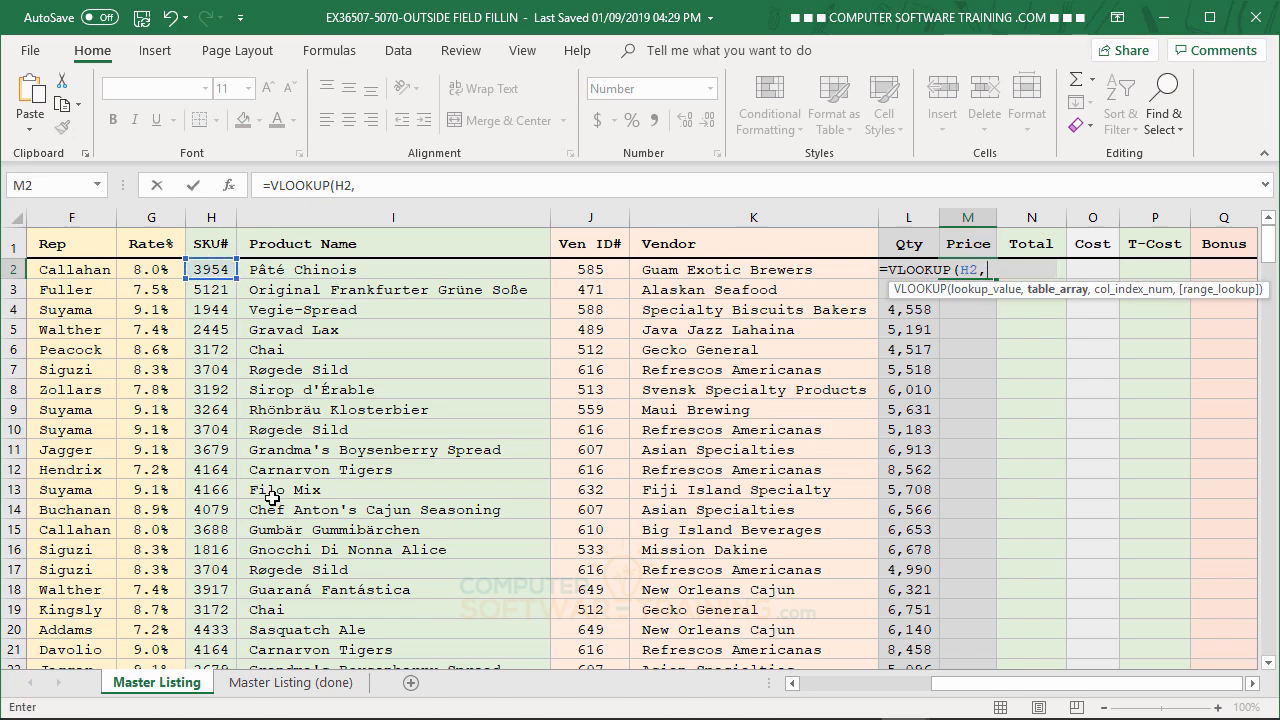
# Set the Price formula's table array to columns A:G of the Product sheet in the OUTSIDE FIELDS PRODUCT workbook
pyautogui.moveTo(900, 714)
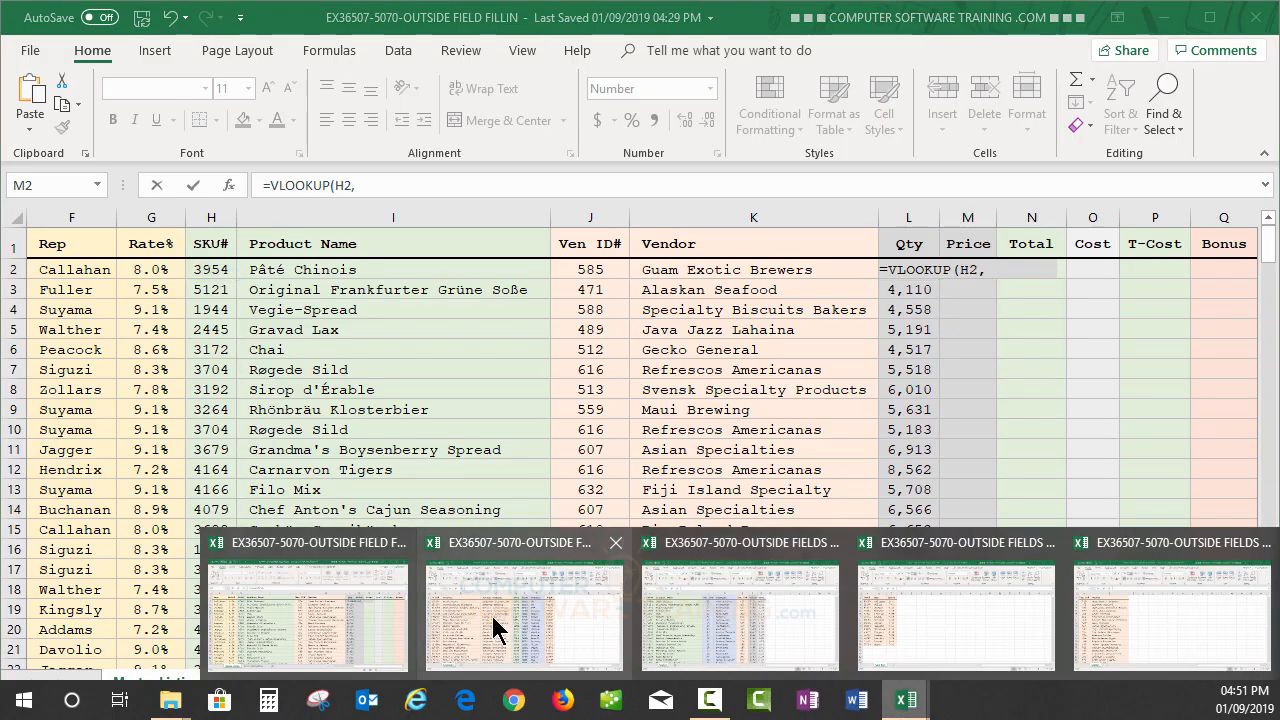
pyautogui.moveTo(492, 625)
pyautogui.moveTo(726, 611)
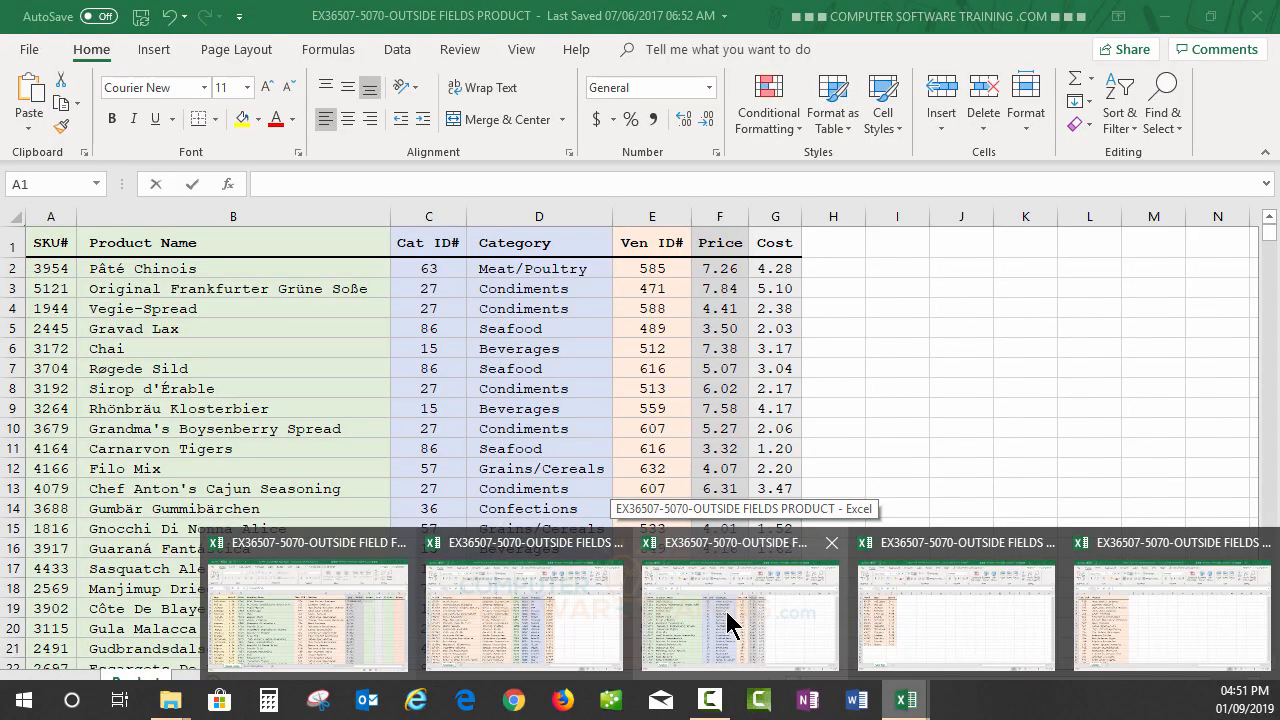
pyautogui.click(726, 611)
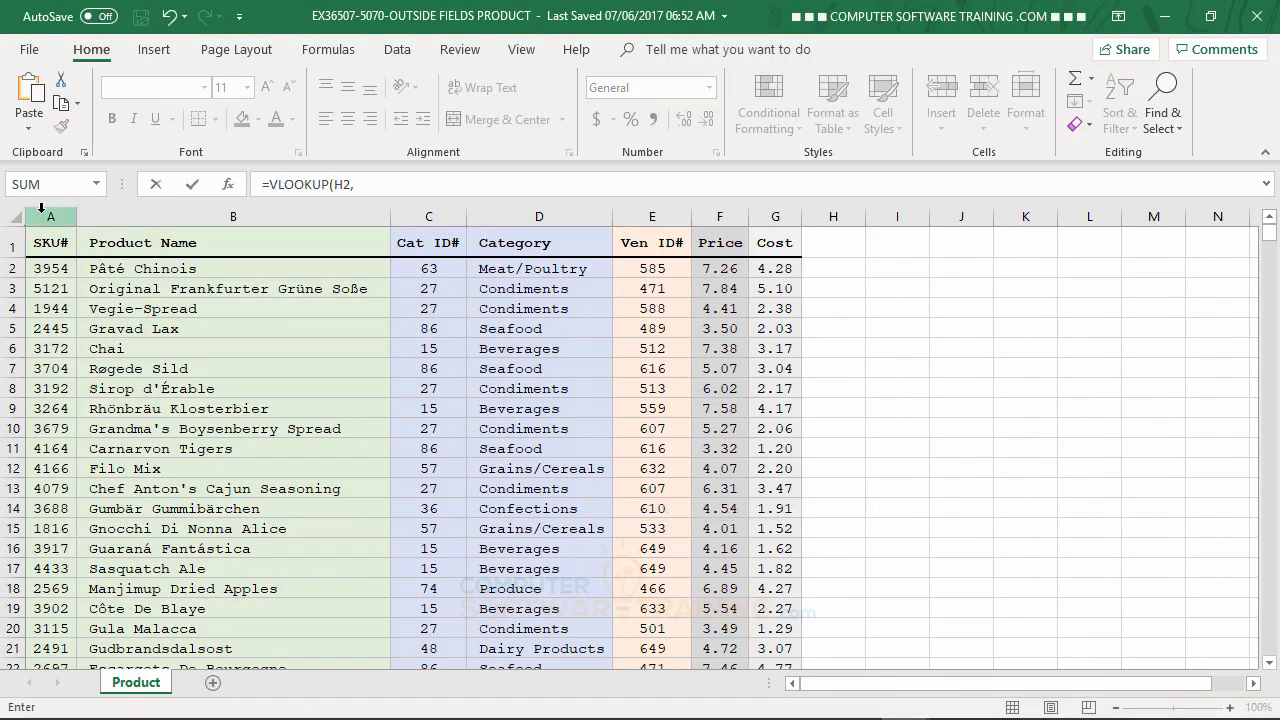
pyautogui.moveTo(41, 211); pyautogui.dragTo(768, 219)
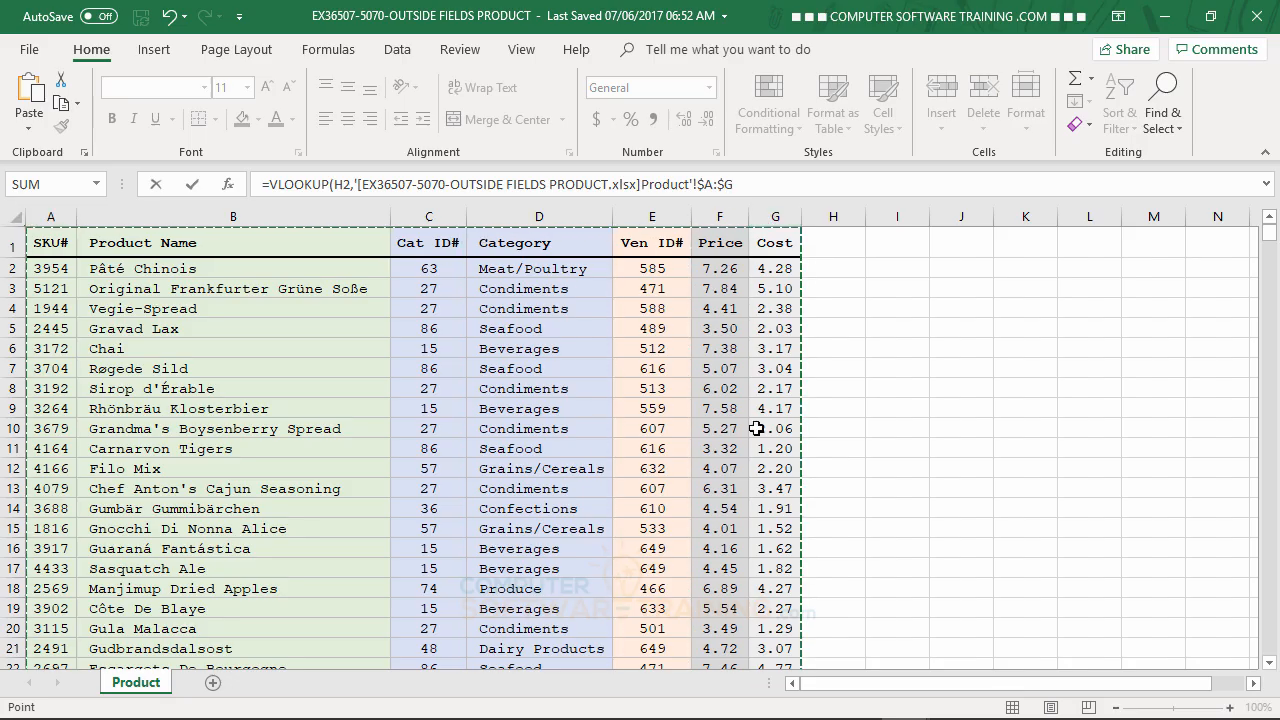
# Complete the Price lookup with column index 6 and FALSE for an exact match, and fill it from M2 down the column
pyautogui.write(',6')
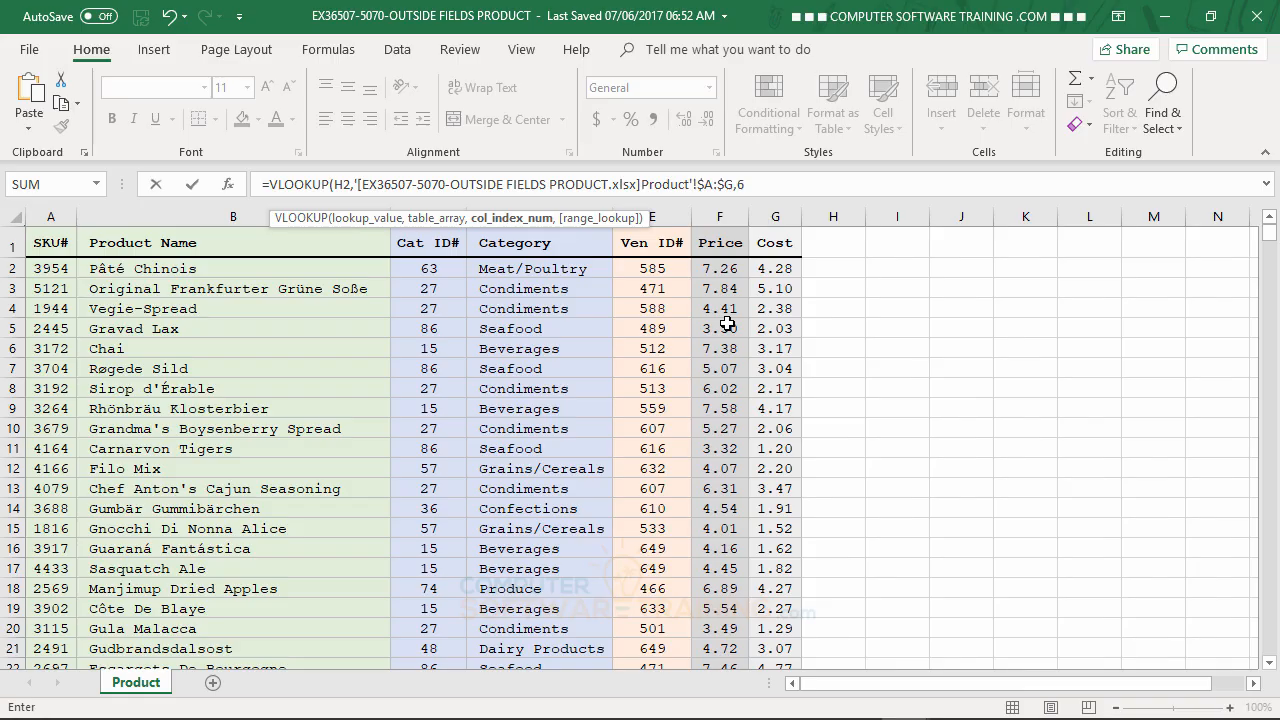
pyautogui.write(',')
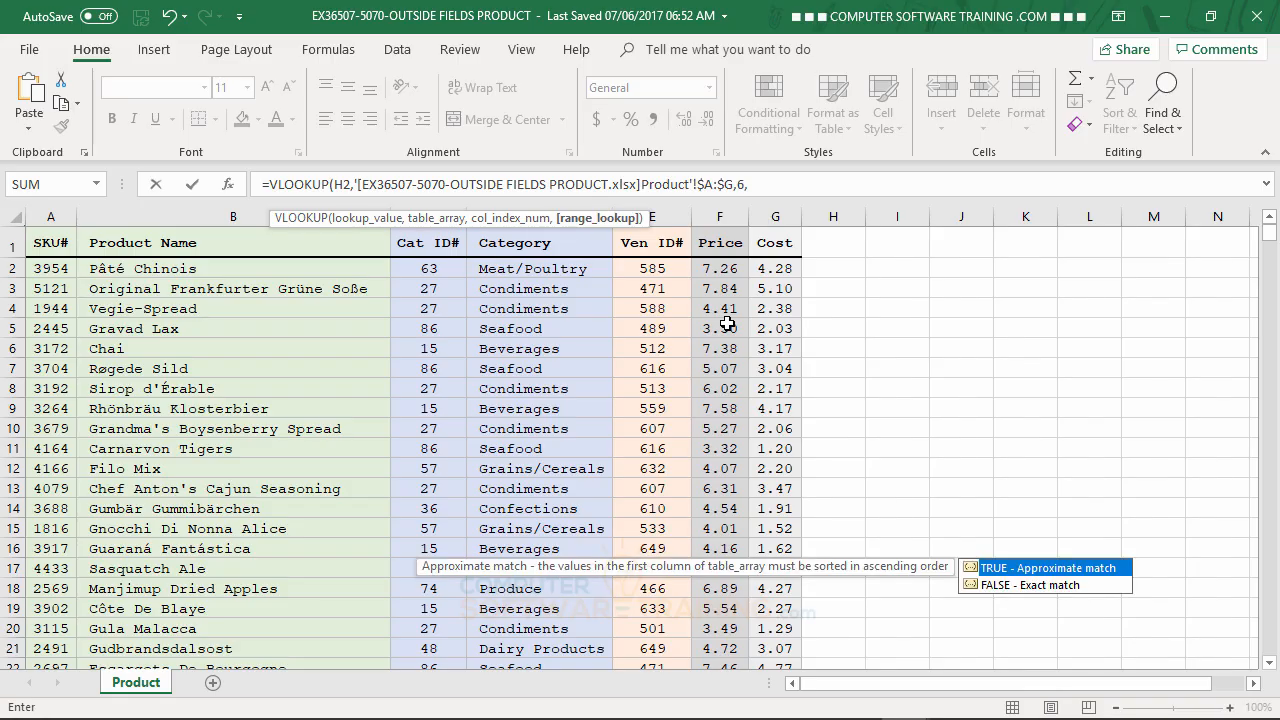
pyautogui.doubleClick(983, 585)
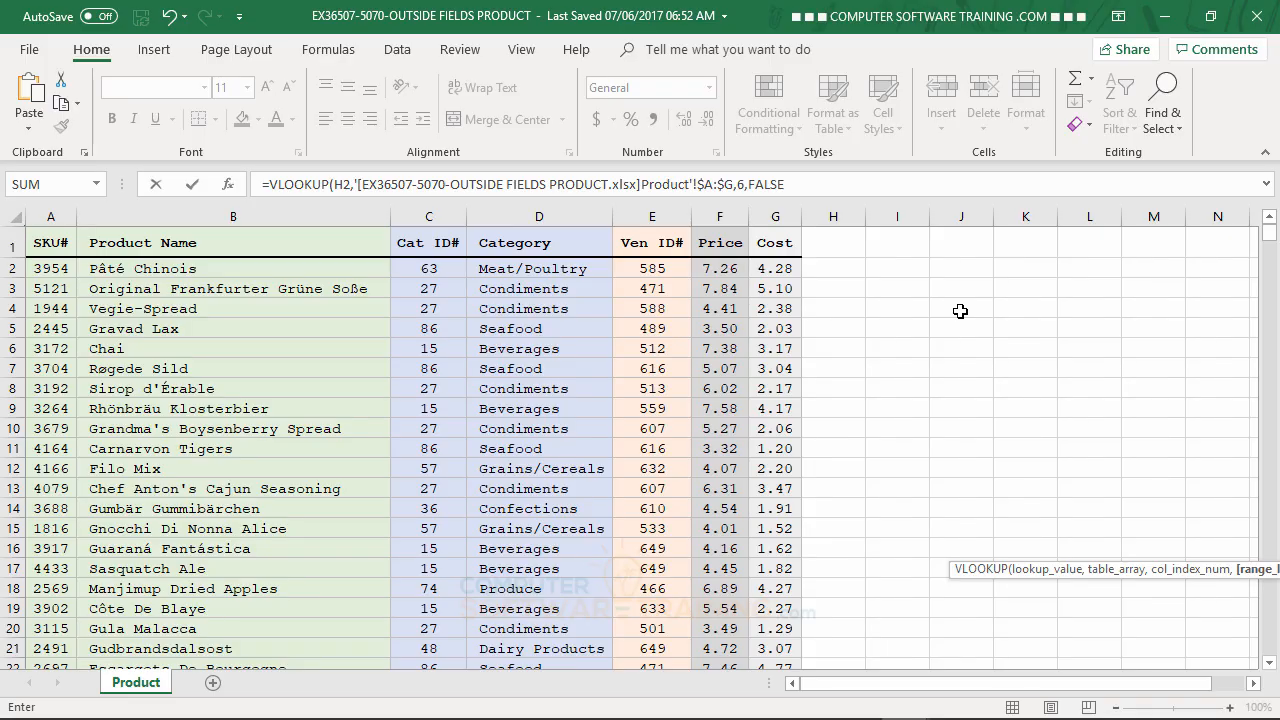
pyautogui.press('Return')
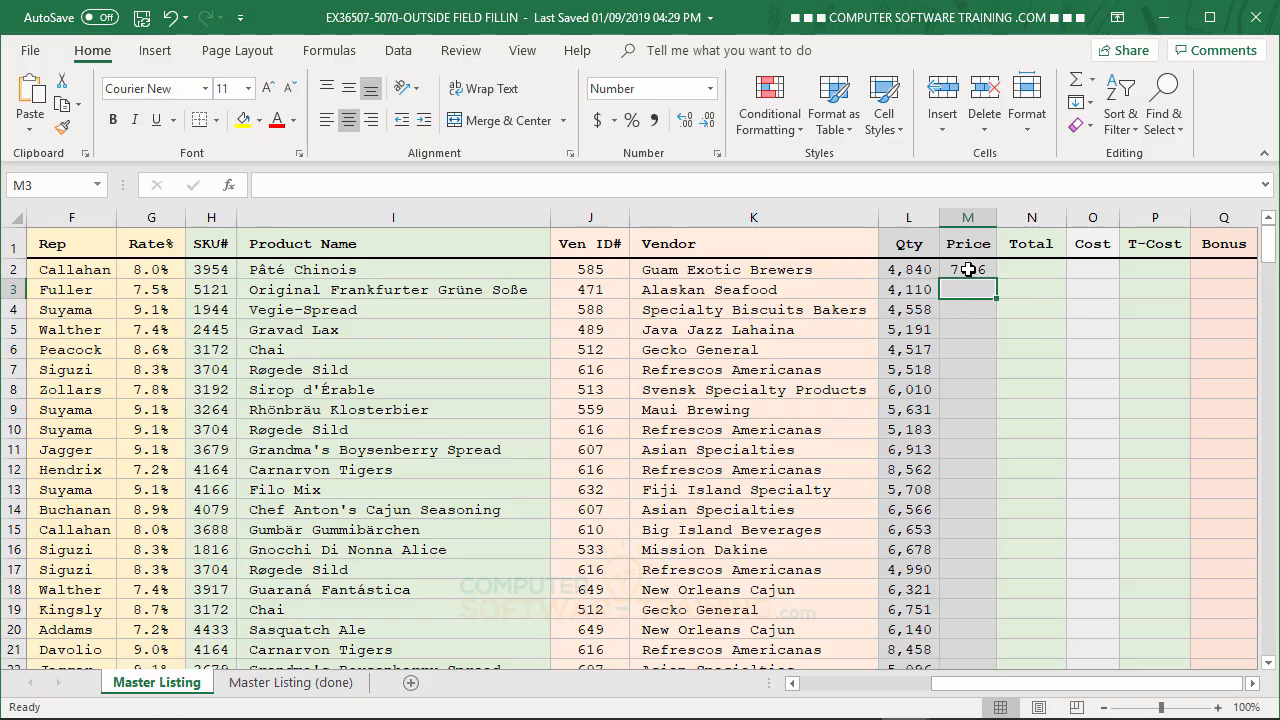
pyautogui.click(970, 268)
pyautogui.doubleClick(997, 279)
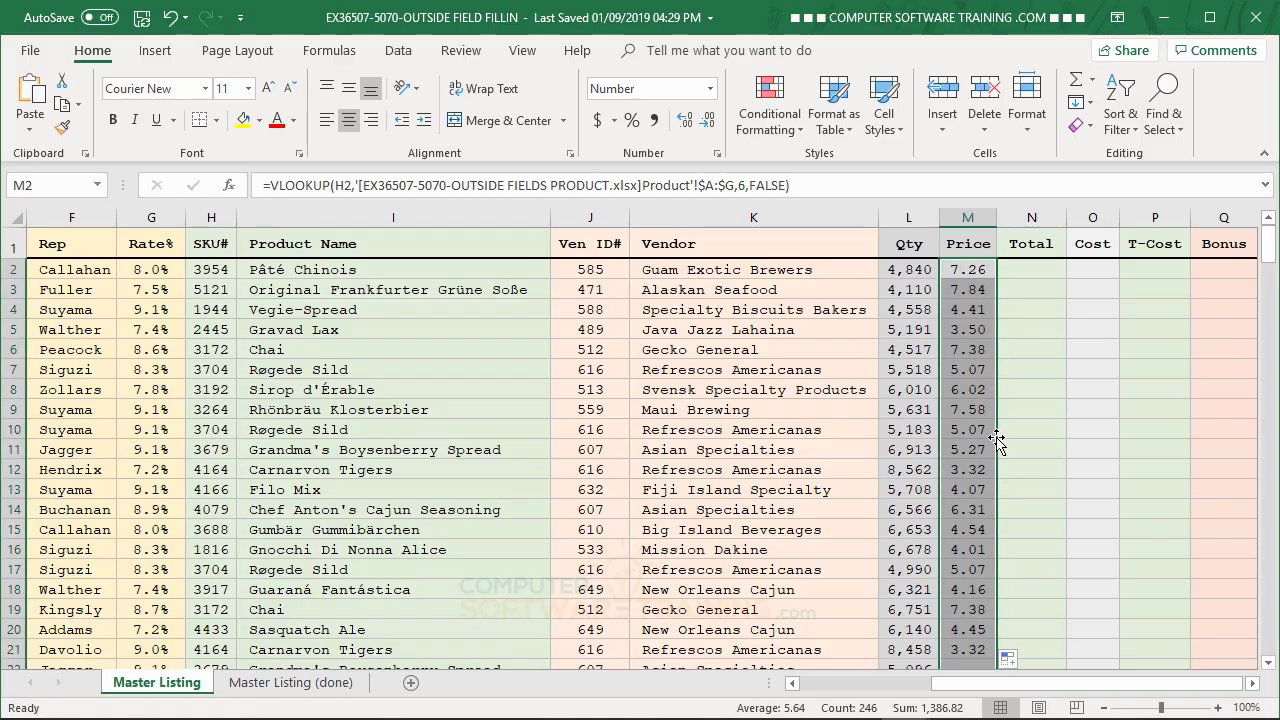
# Calculate Total in N2 as Price times Qty with =M2*L2, and fill the formula down the column
pyautogui.click(1025, 266)
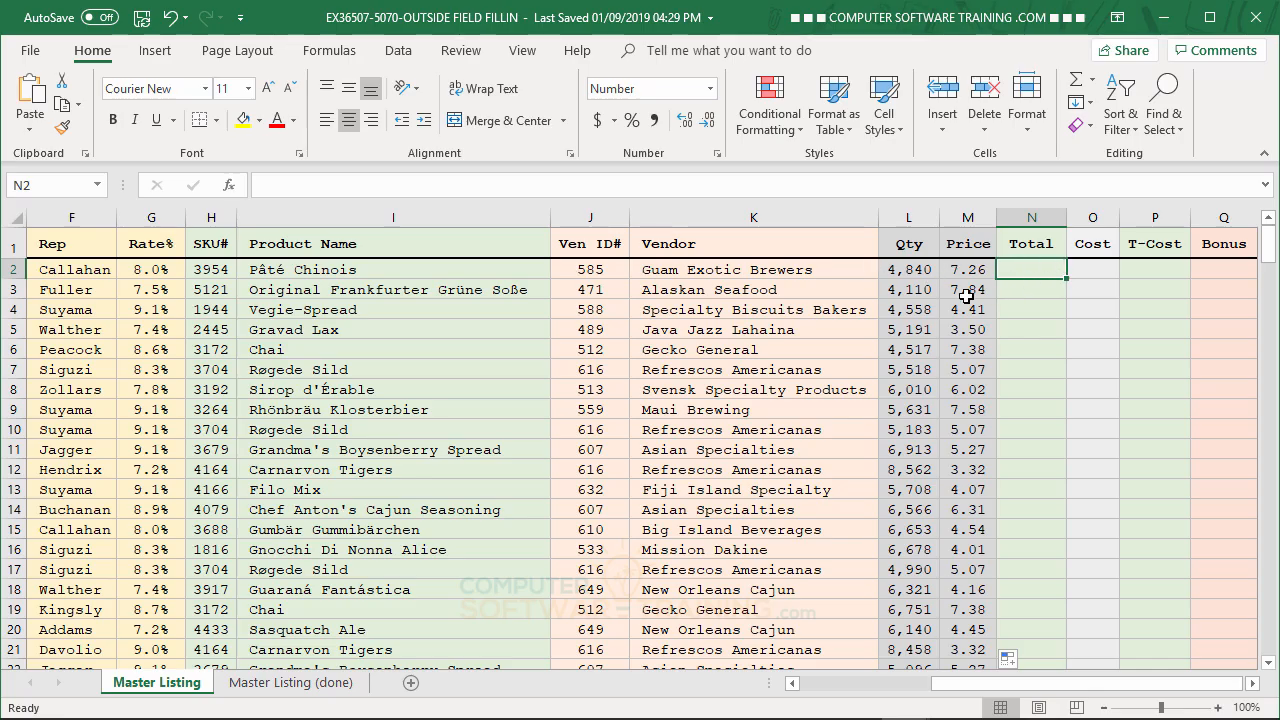
pyautogui.write('=')
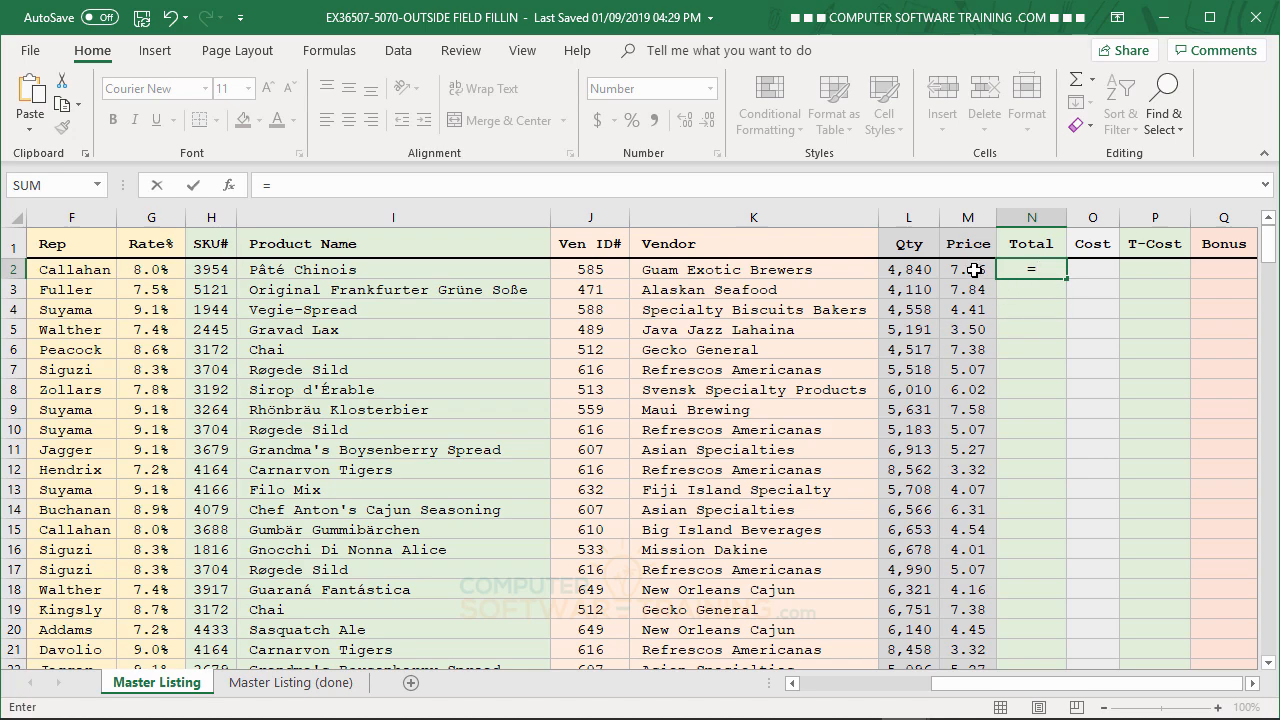
pyautogui.click(973, 270)
pyautogui.write('*')
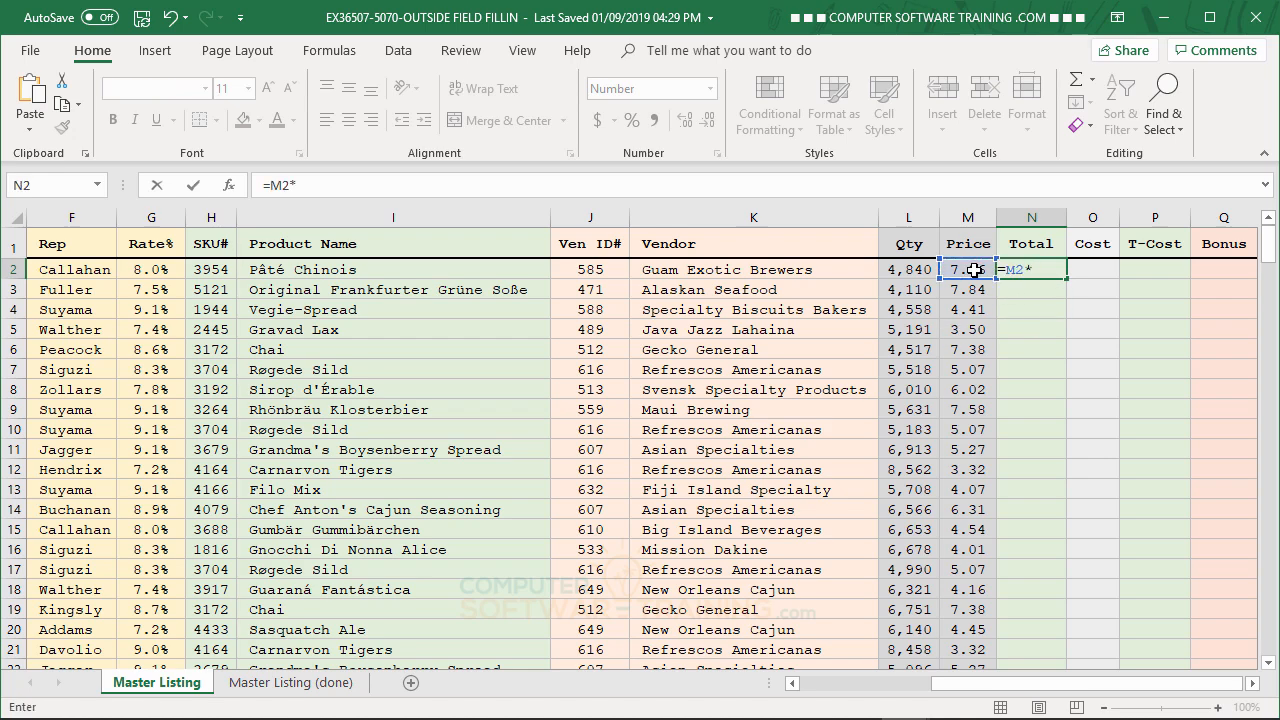
pyautogui.click(899, 272)
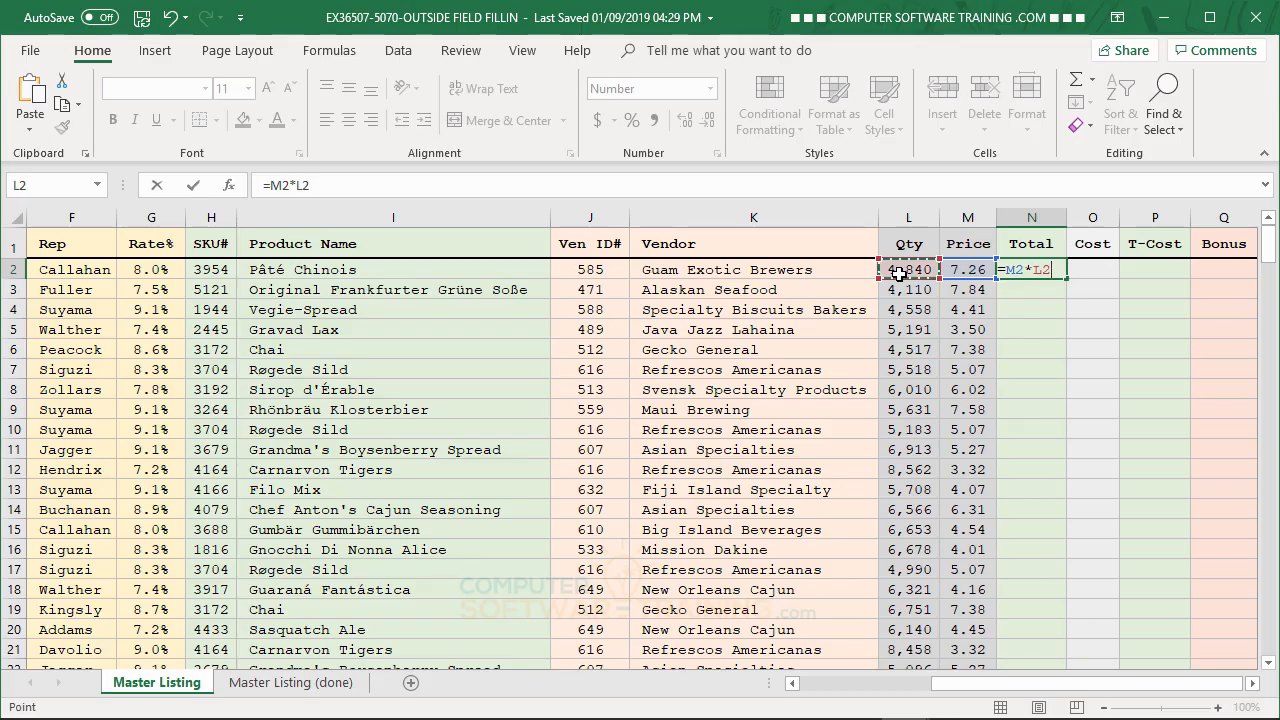
pyautogui.press('Return')
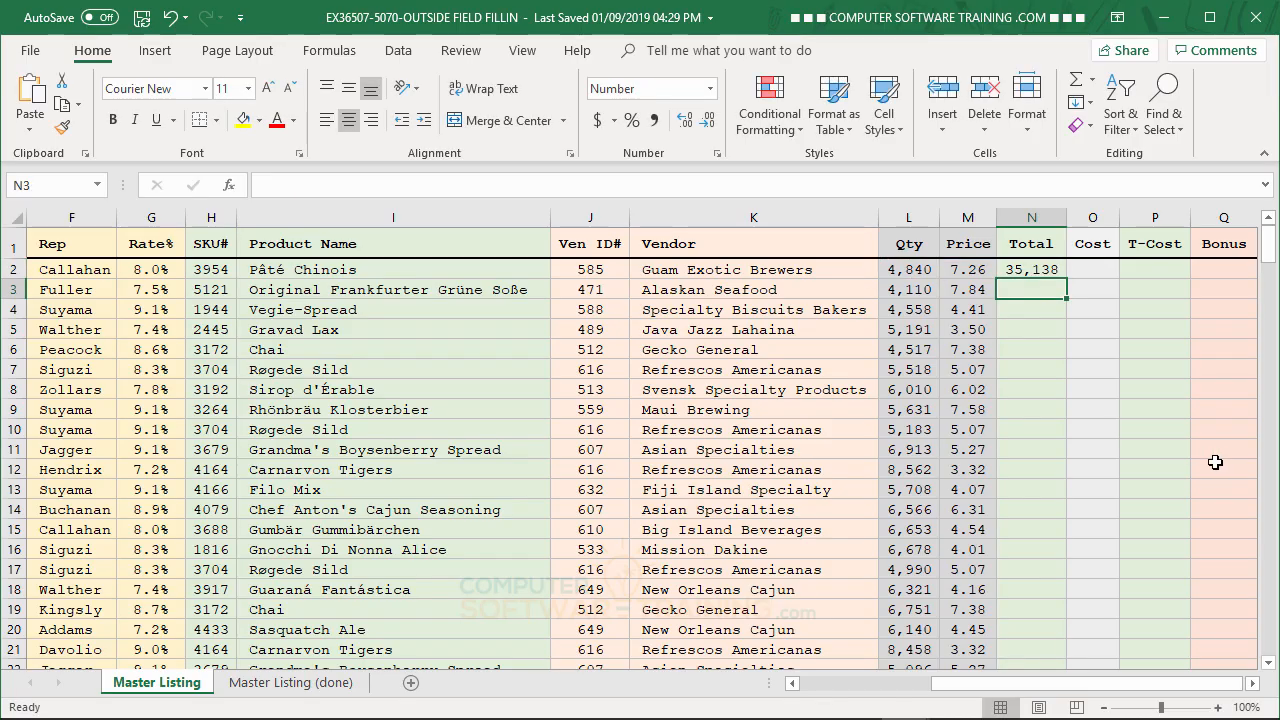
pyautogui.click(1027, 272)
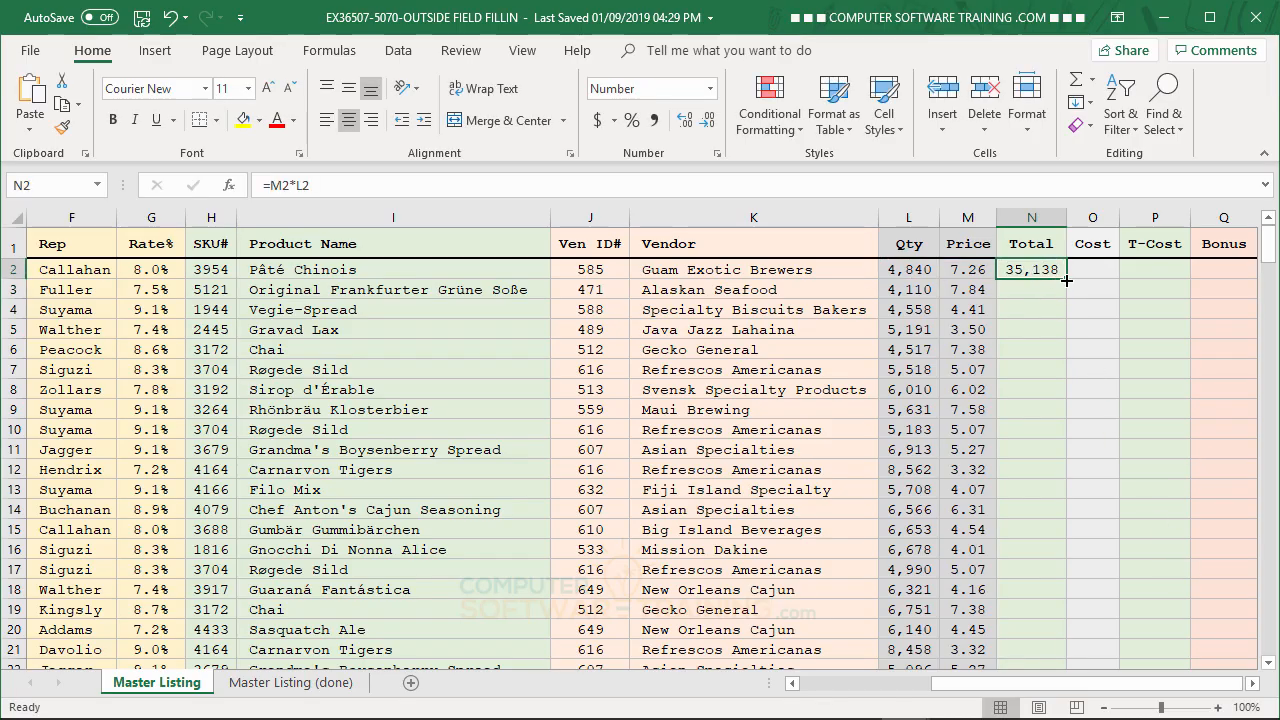
pyautogui.doubleClick(1066, 279)
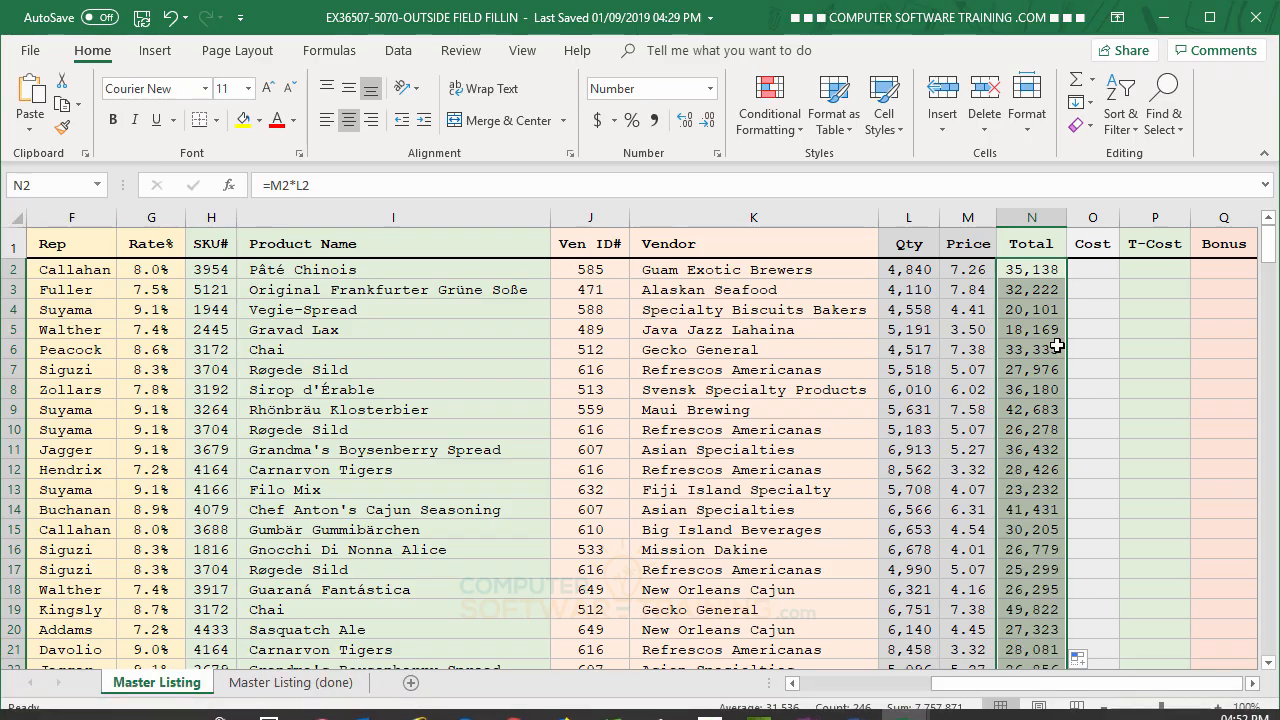
# Start a VLOOKUP formula in the first Cost cell, O2, with the SKU# in H2 as the lookup value
pyautogui.moveTo(1098, 266); pyautogui.dragTo(1098, 352)
pyautogui.click(1098, 266)
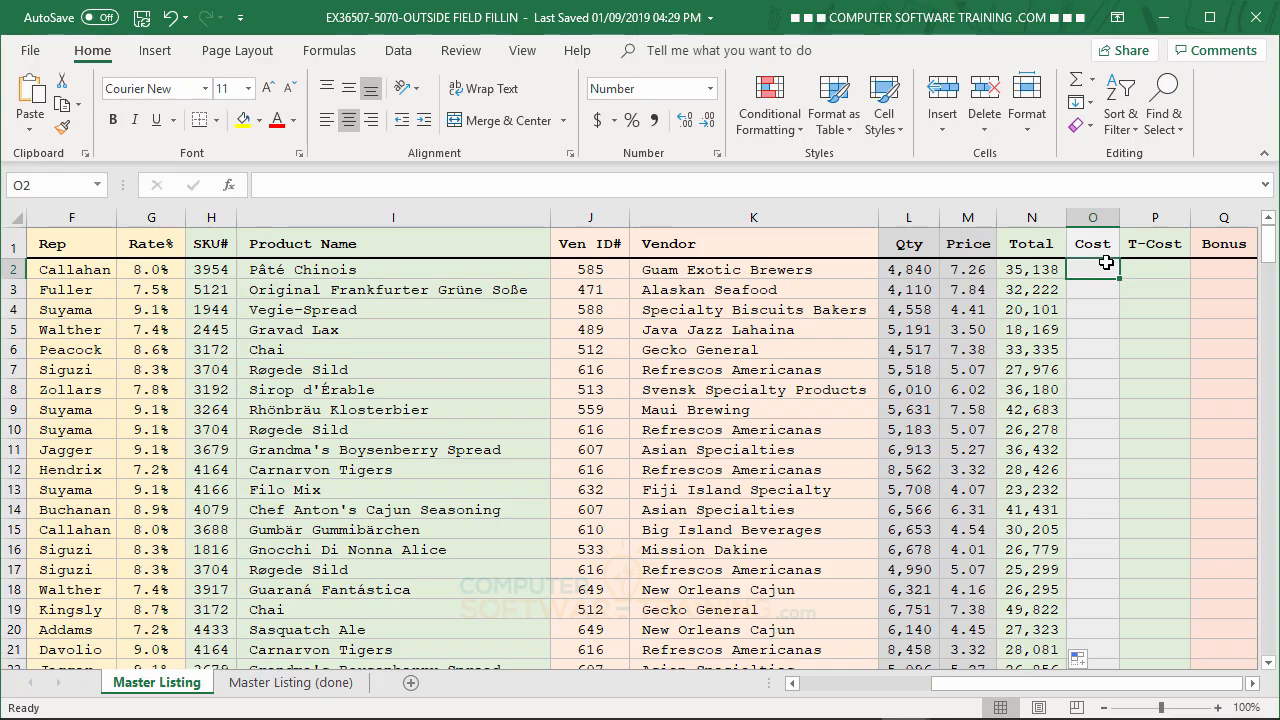
pyautogui.write('=')
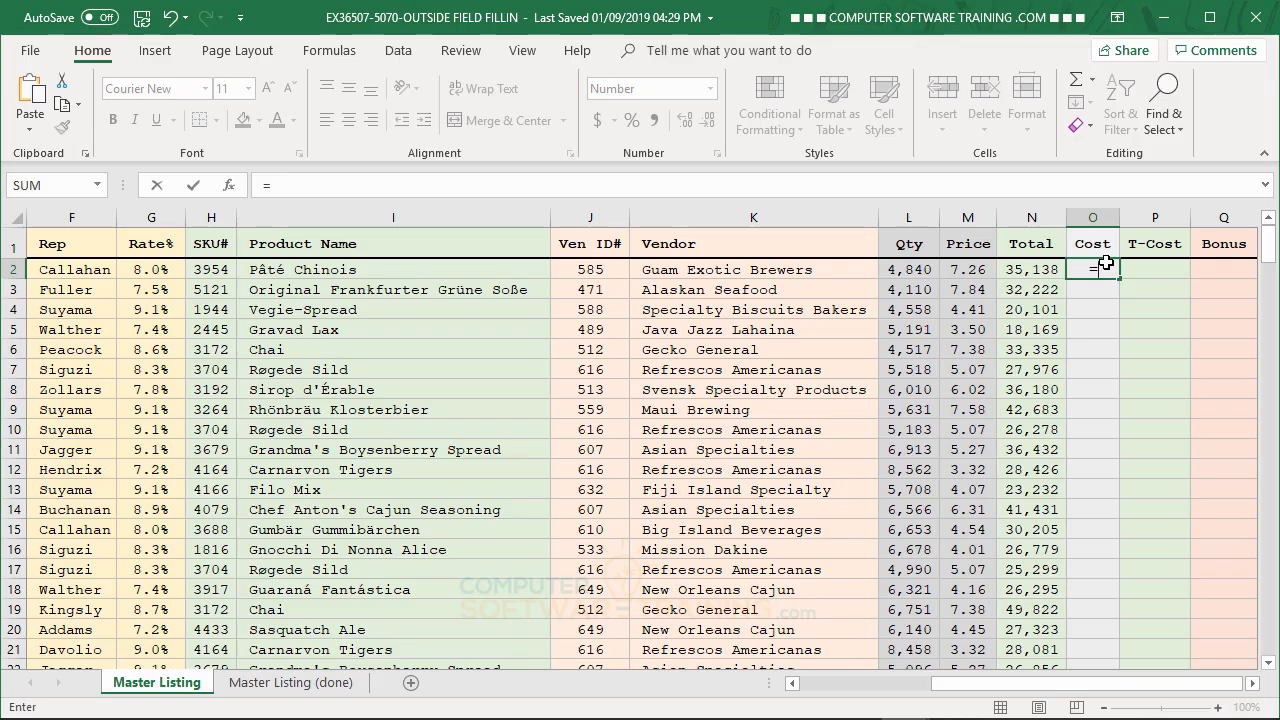
pyautogui.write('vl')
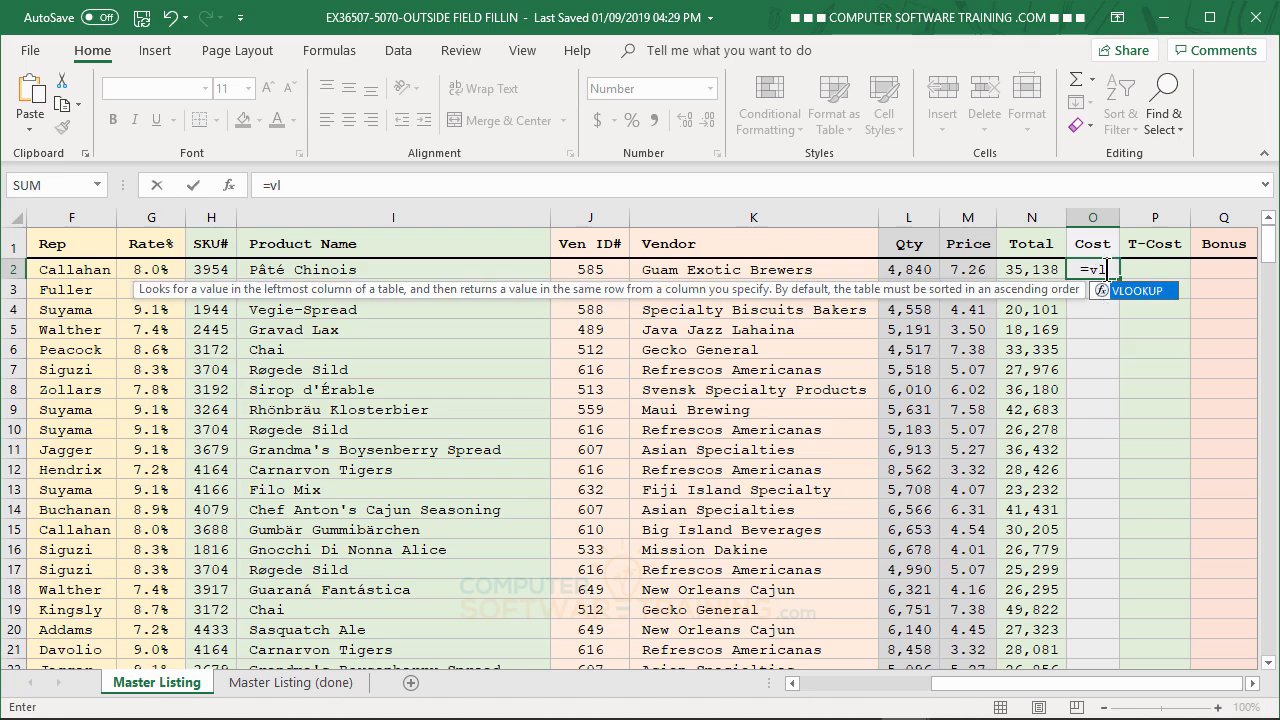
pyautogui.doubleClick(1125, 292)
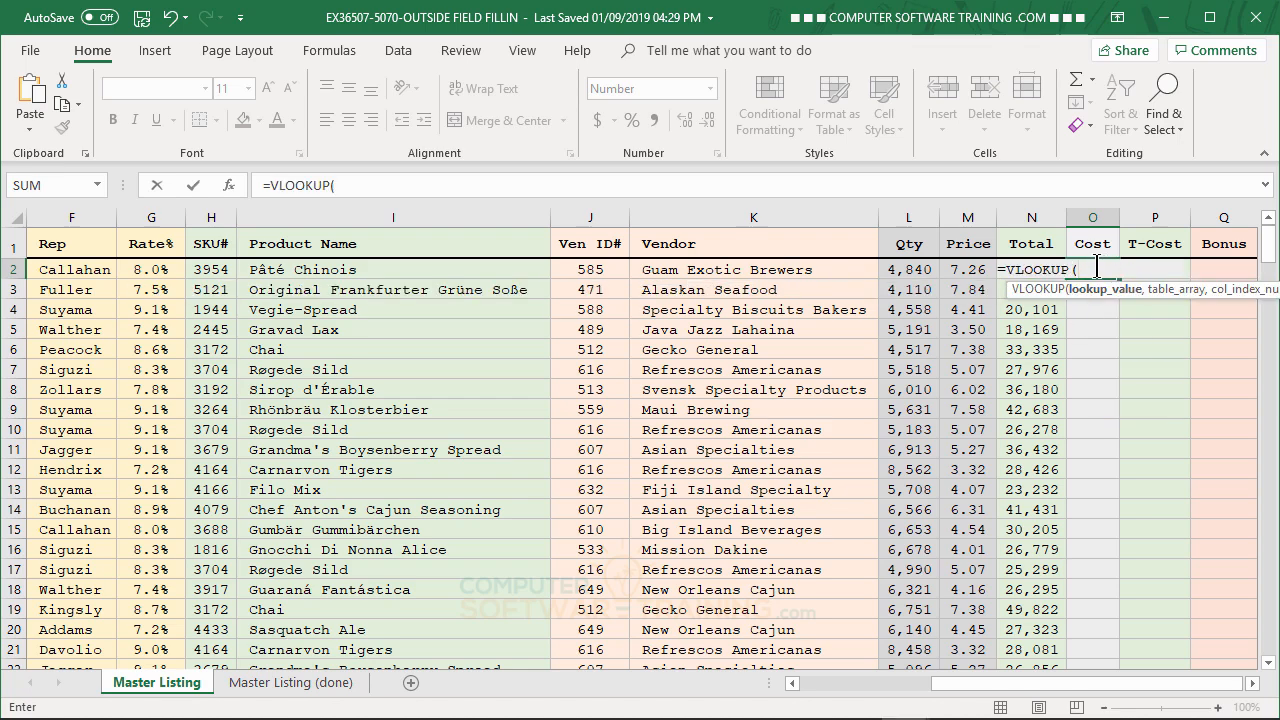
pyautogui.click(209, 269)
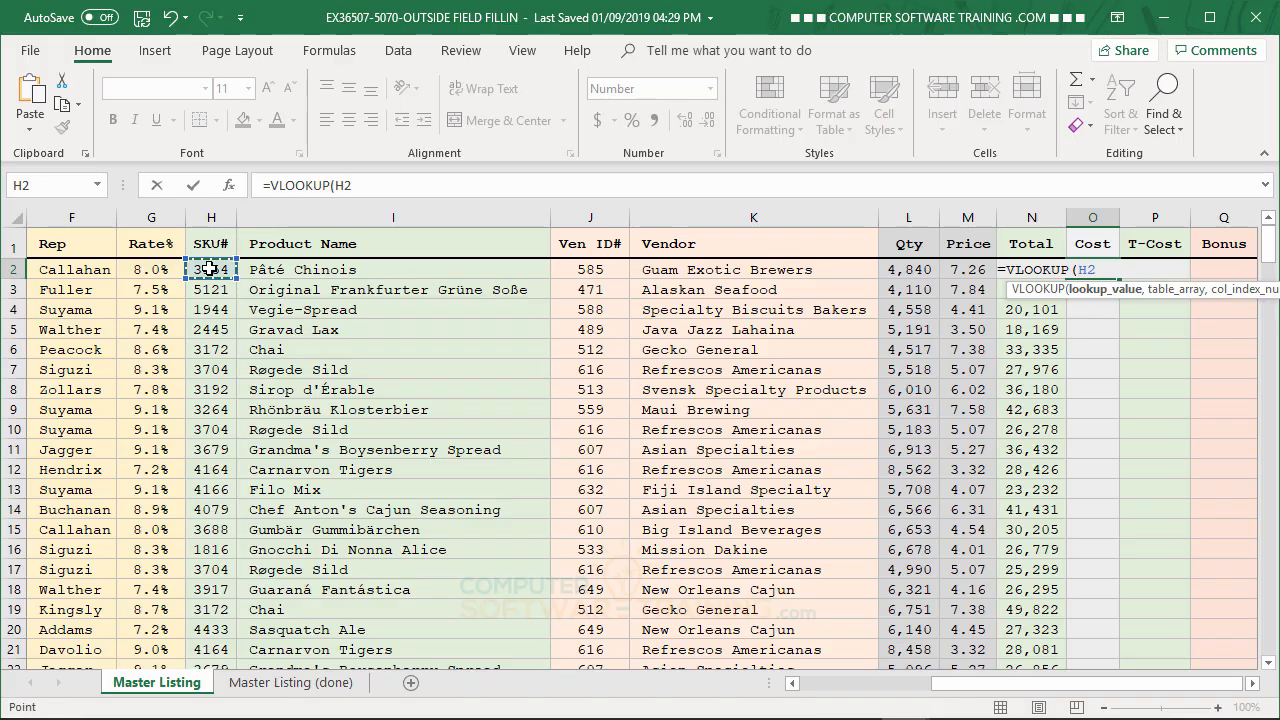
pyautogui.write(',')
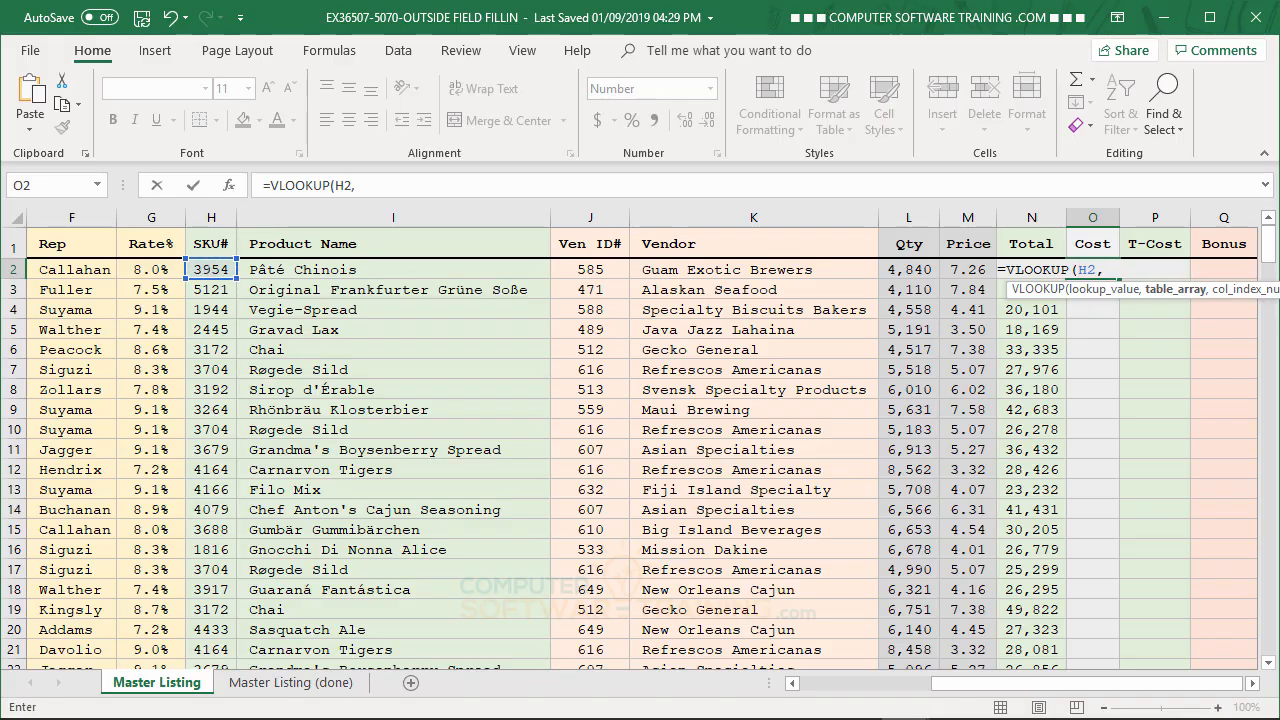
# Set the Cost formula's table array to columns A:G of the Product sheet in the OUTSIDE FIELDS PRODUCT workbook
pyautogui.moveTo(1060, 712)
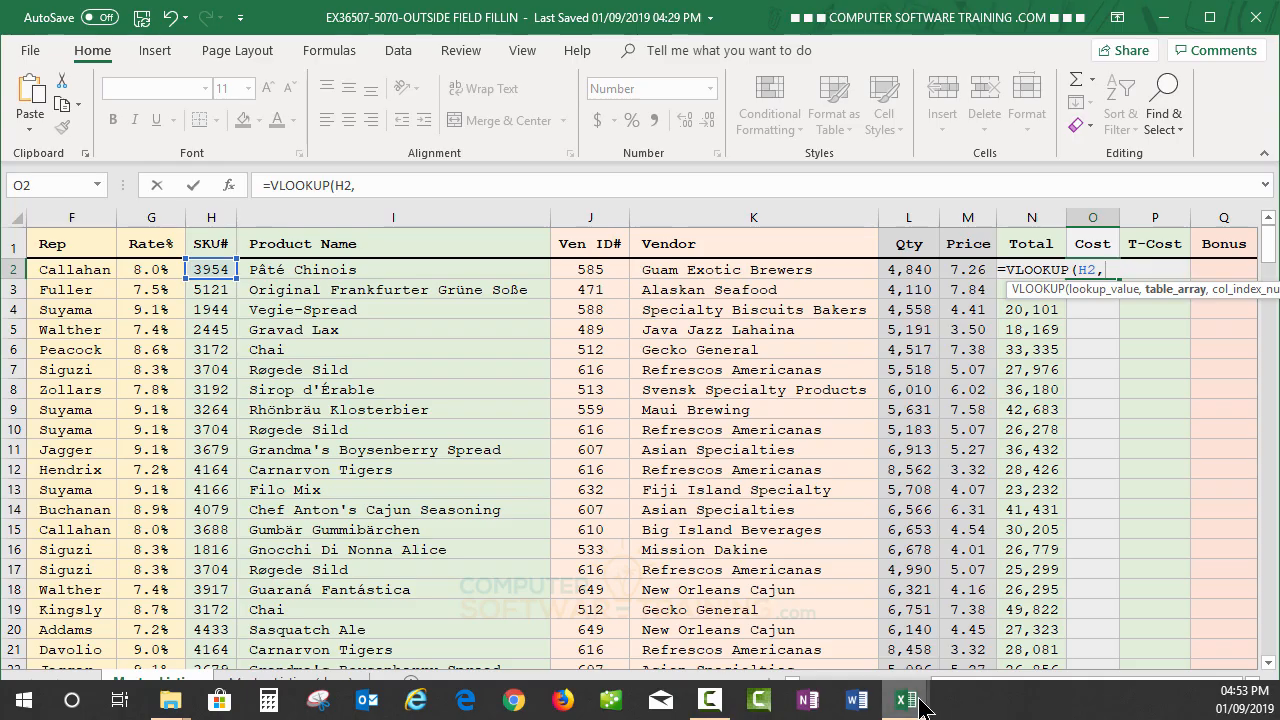
pyautogui.moveTo(905, 700)
pyautogui.moveTo(749, 630)
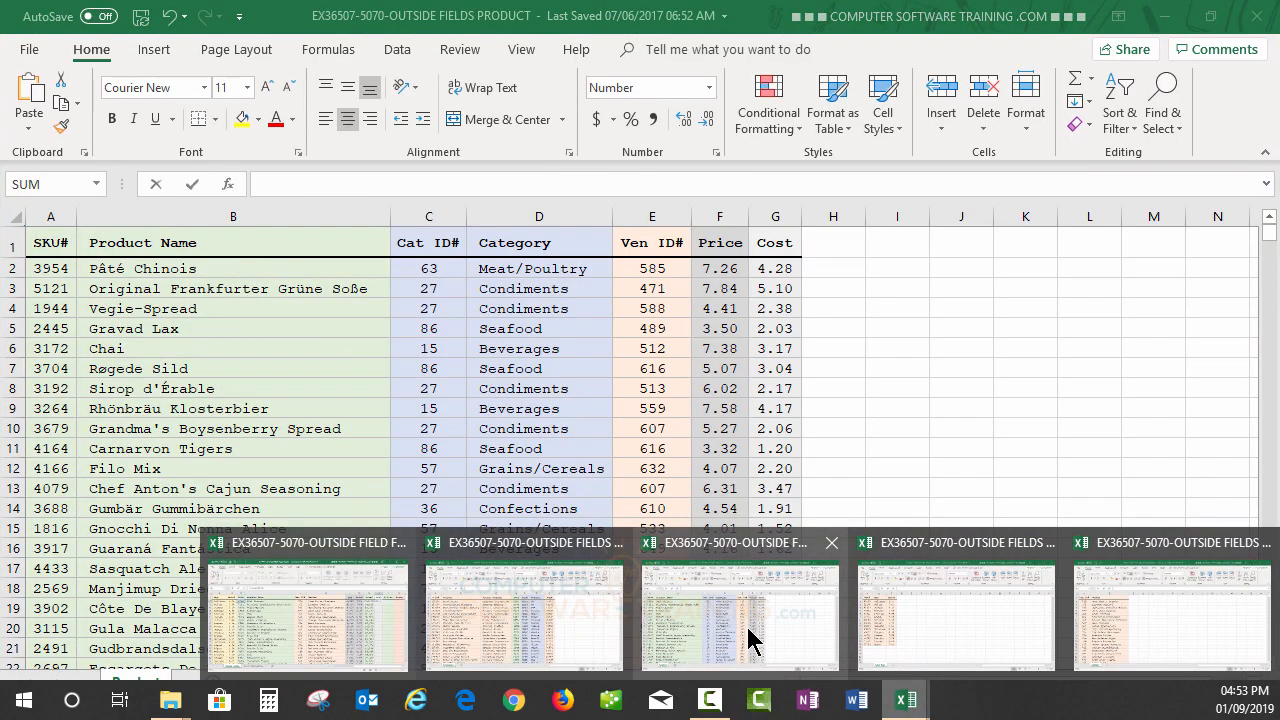
pyautogui.click(748, 640)
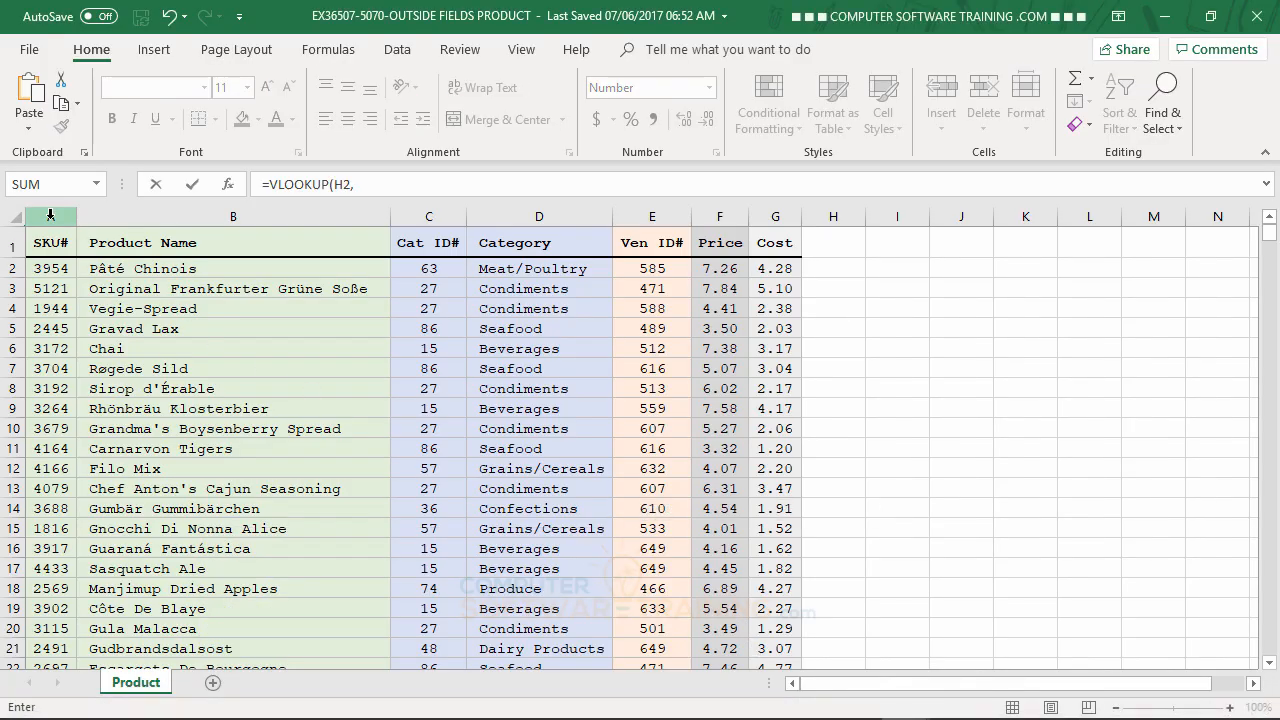
pyautogui.moveTo(69, 220); pyautogui.dragTo(763, 205)
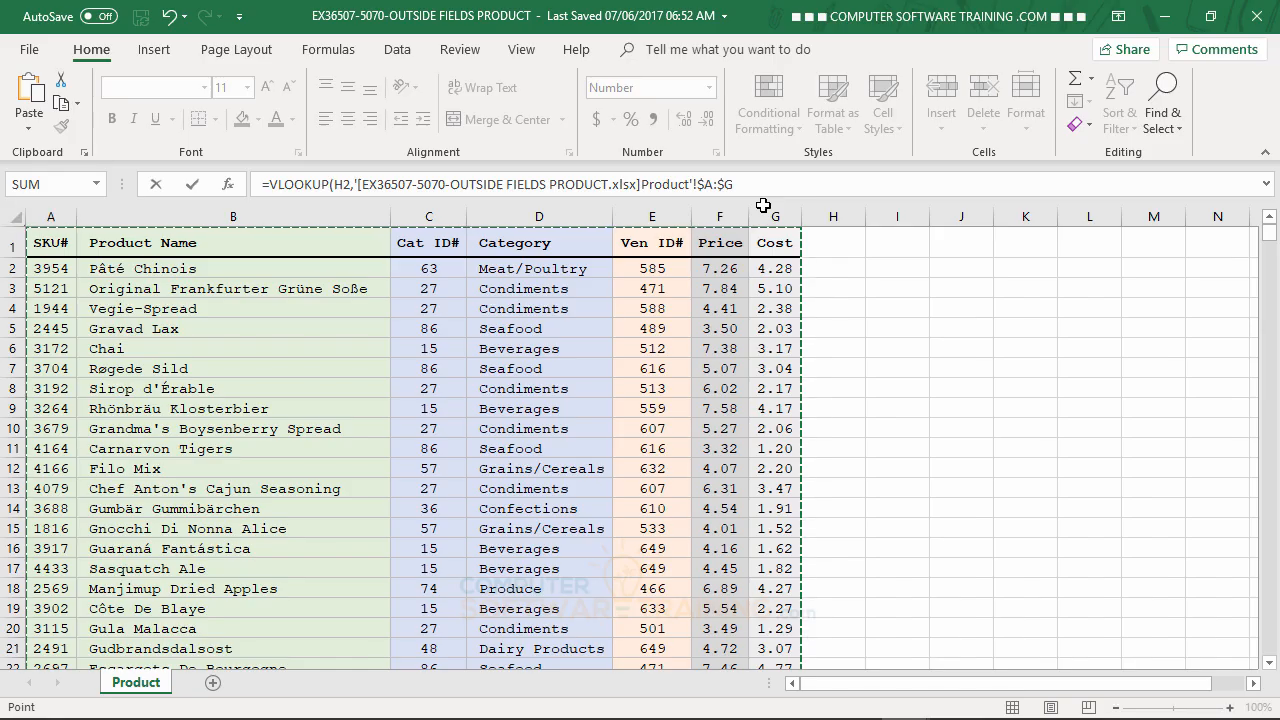
# Complete the Cost lookup with column index 7 and FALSE for an exact match, and fill it from O2 down the column
pyautogui.write(',7')
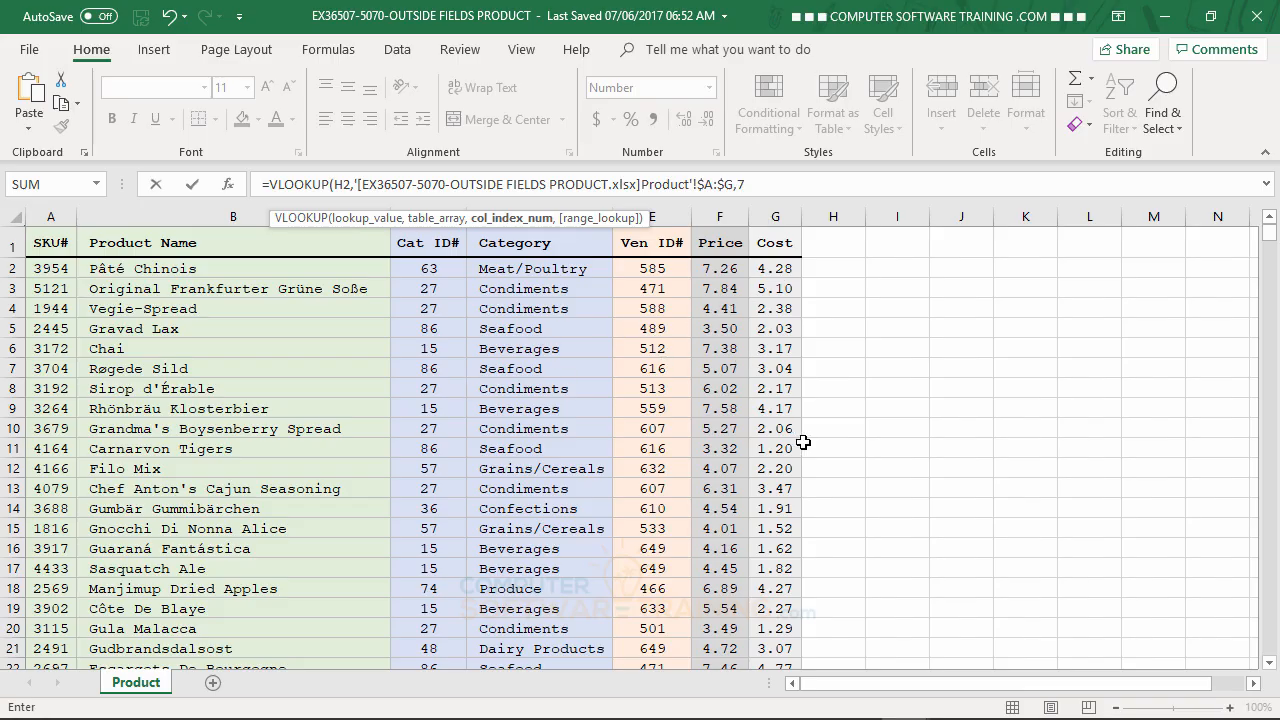
pyautogui.write(',')
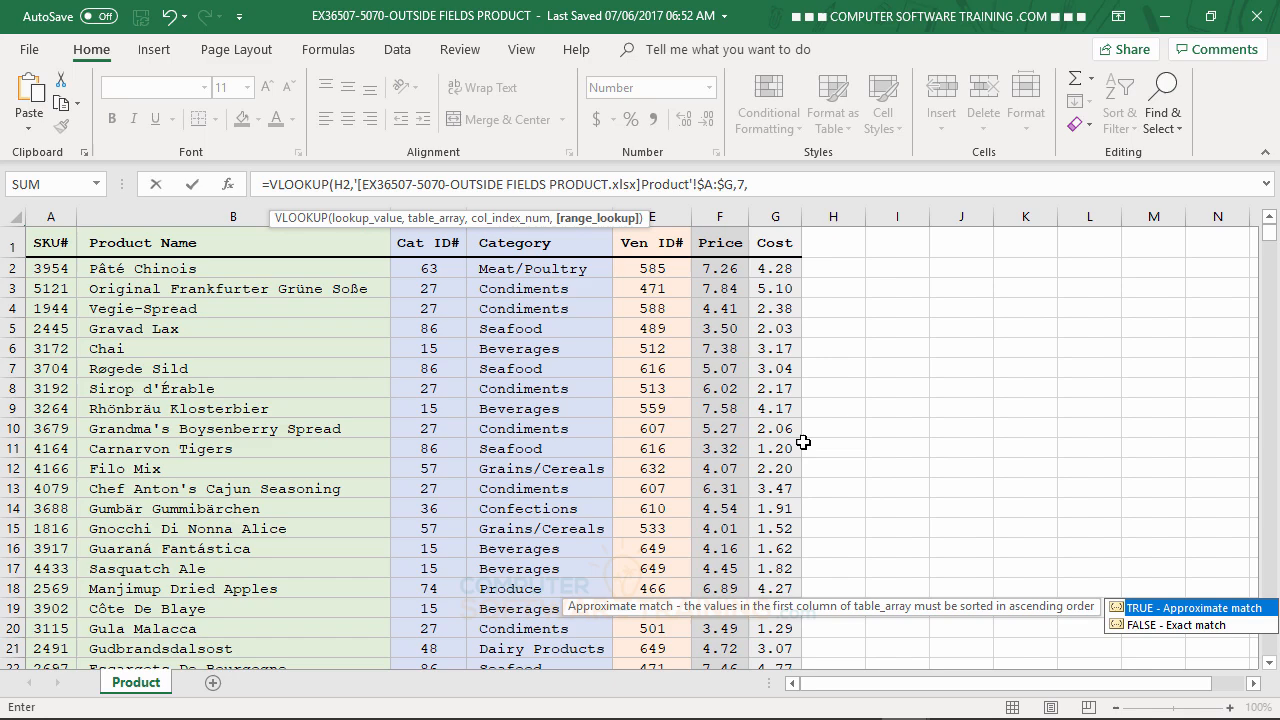
pyautogui.doubleClick(1140, 624)
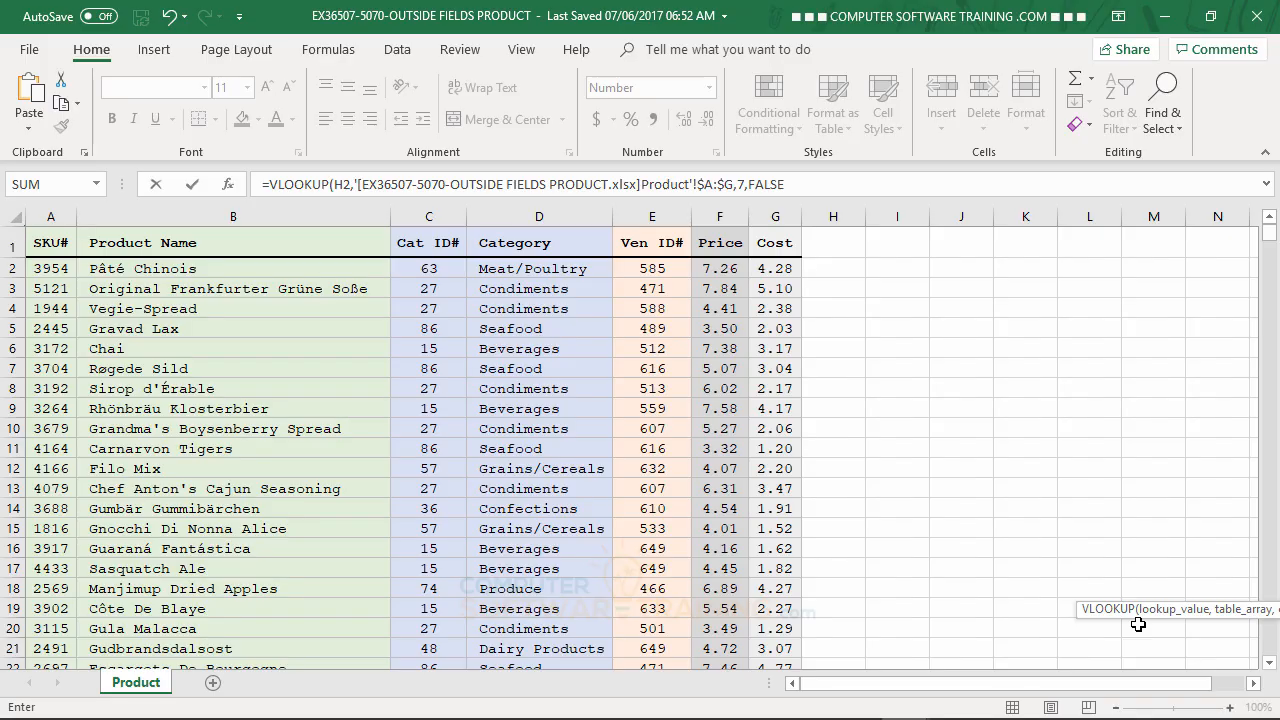
pyautogui.press('Return')
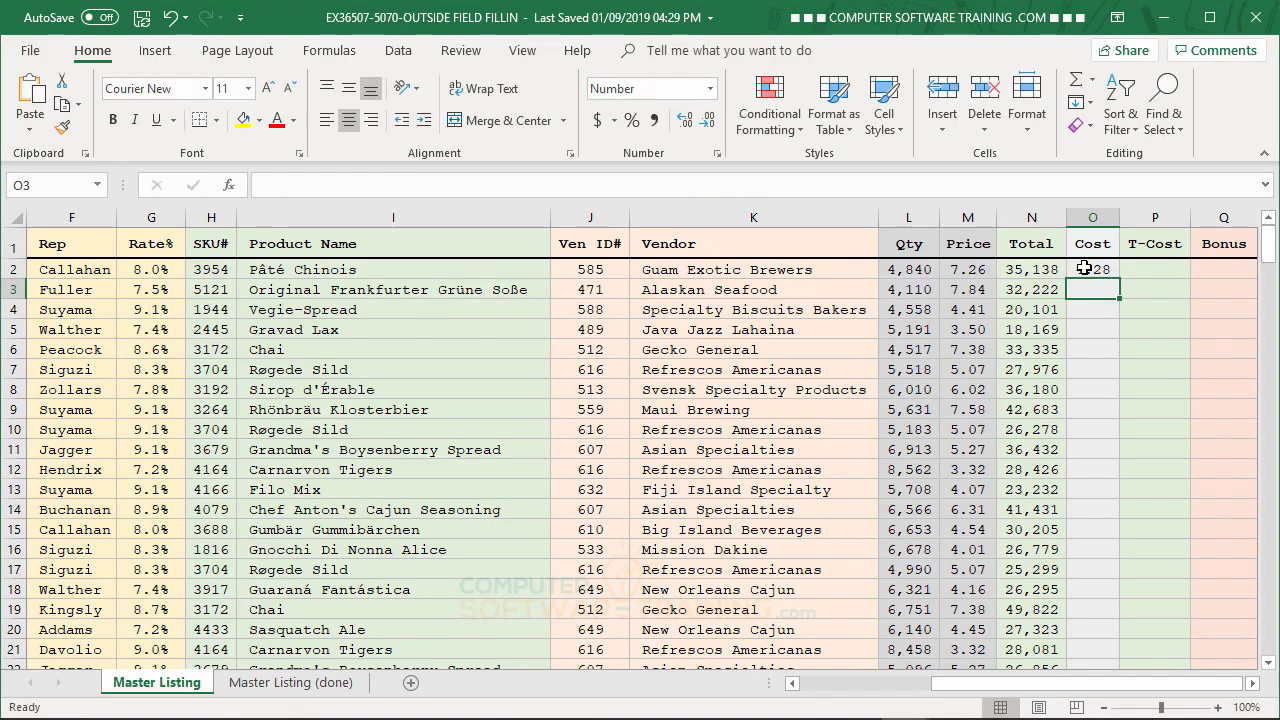
pyautogui.click(1084, 268)
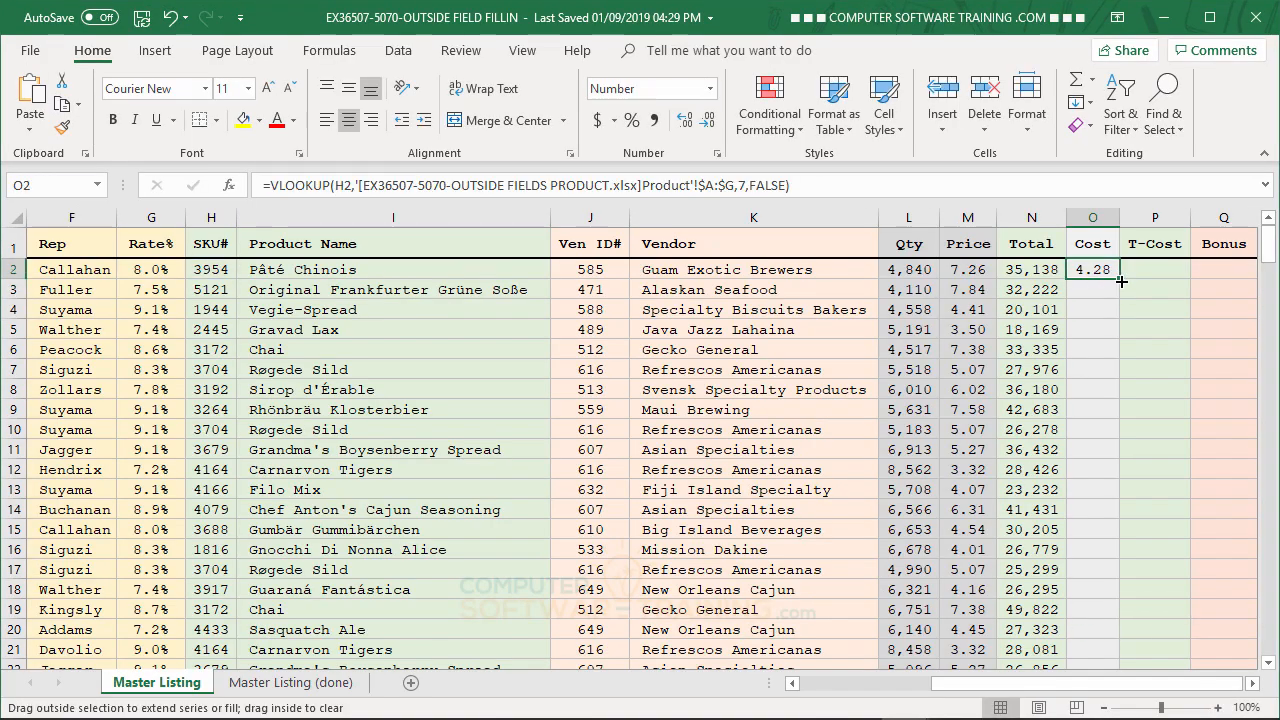
pyautogui.doubleClick(1112, 283)
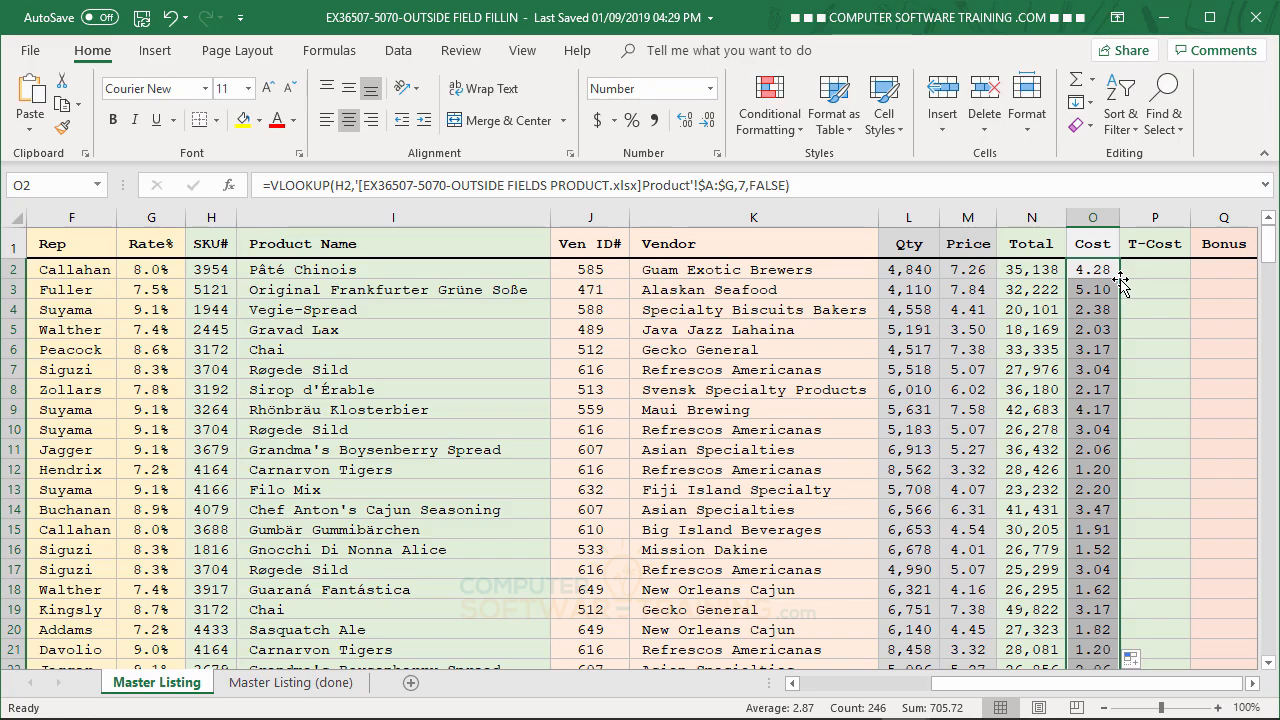
# Calculate T-Cost in P2 as Qty times Cost with the formula =L2*O2
pyautogui.click(1137, 272)
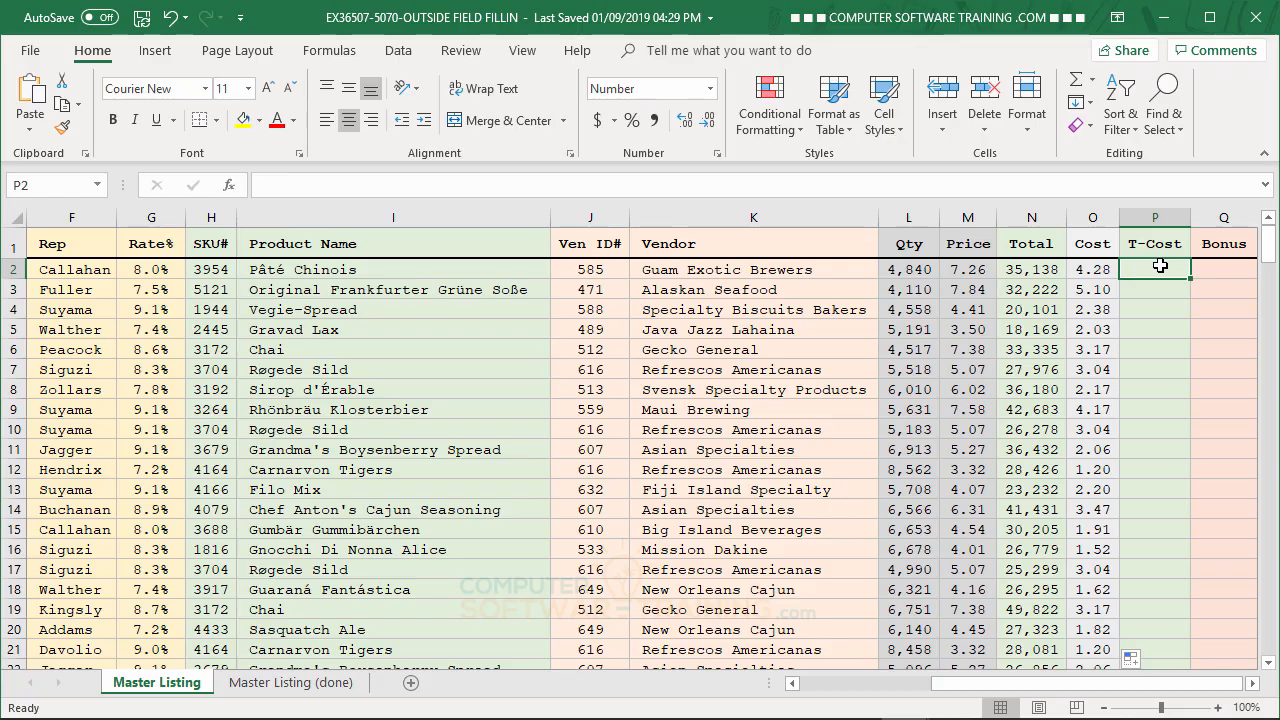
pyautogui.write('=')
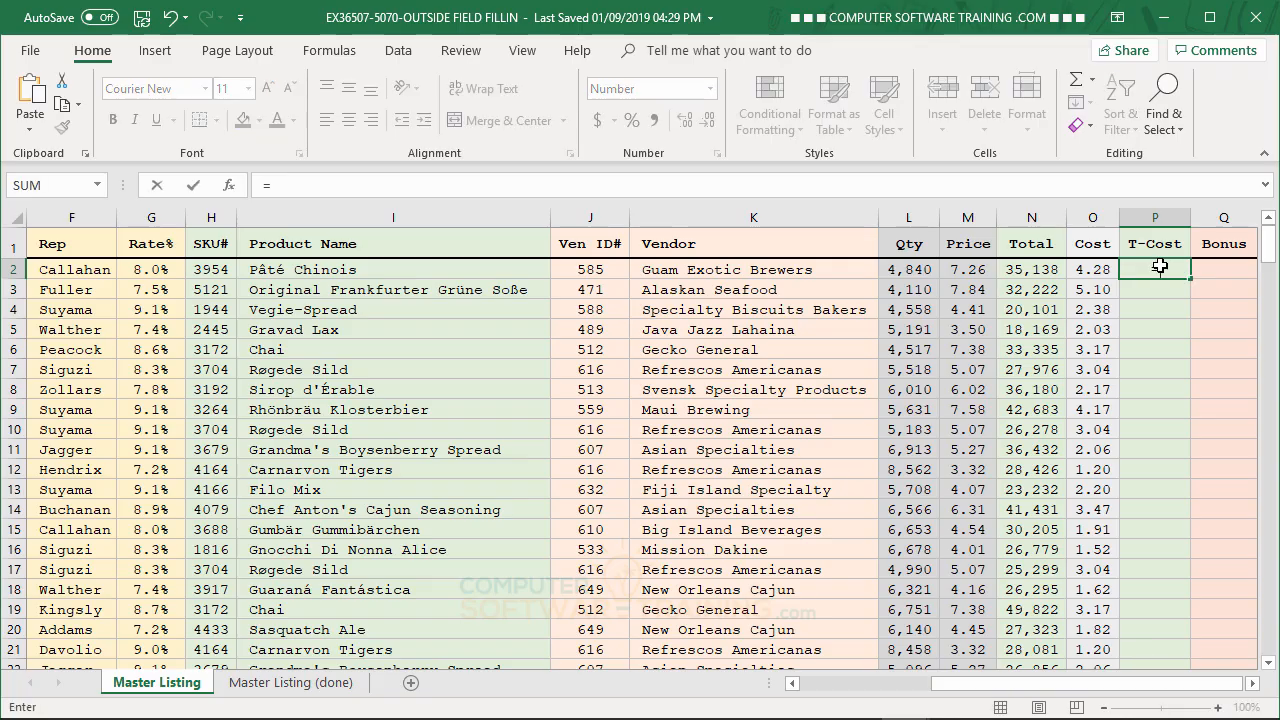
pyautogui.click(907, 266)
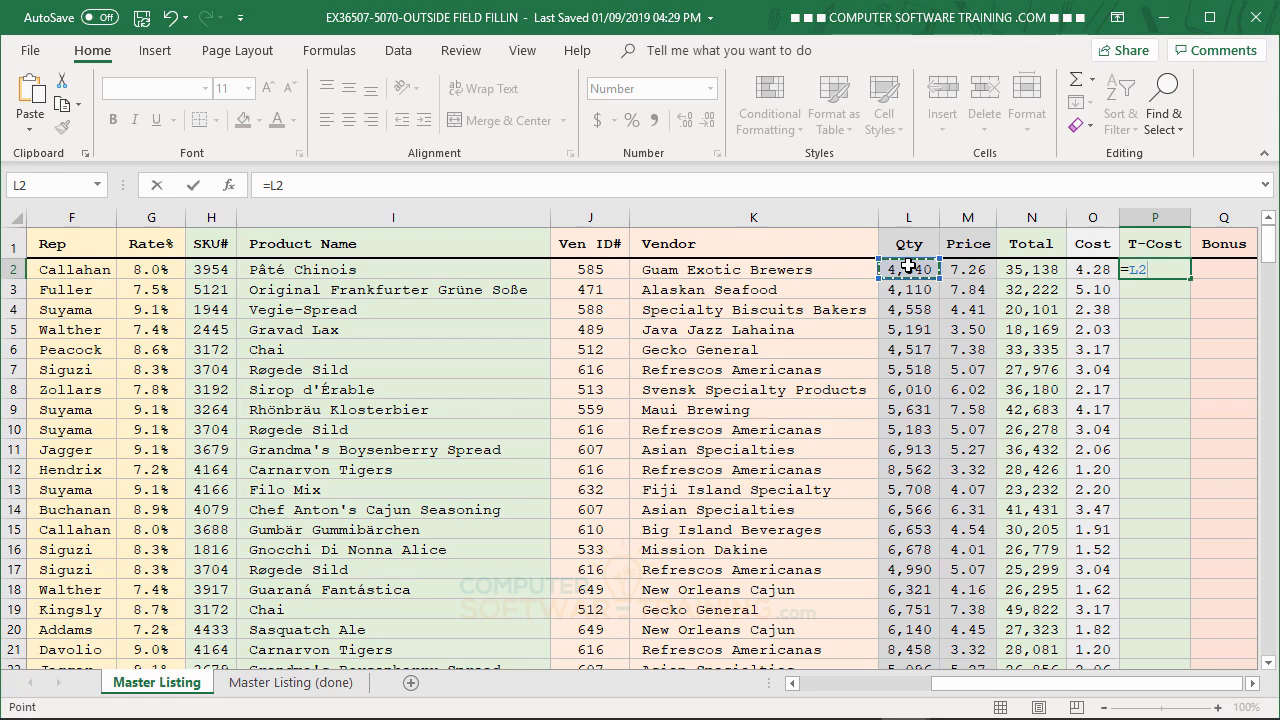
pyautogui.write('*')
pyautogui.click(1096, 270)
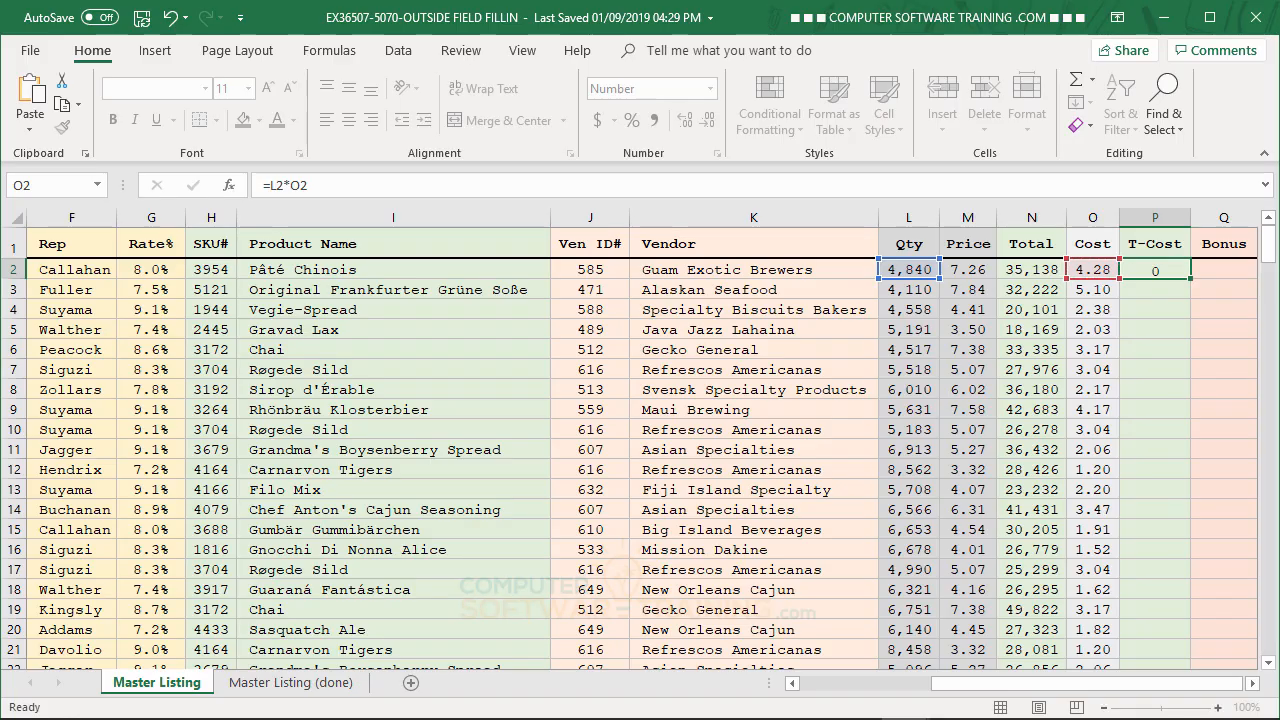
pyautogui.press('Return')
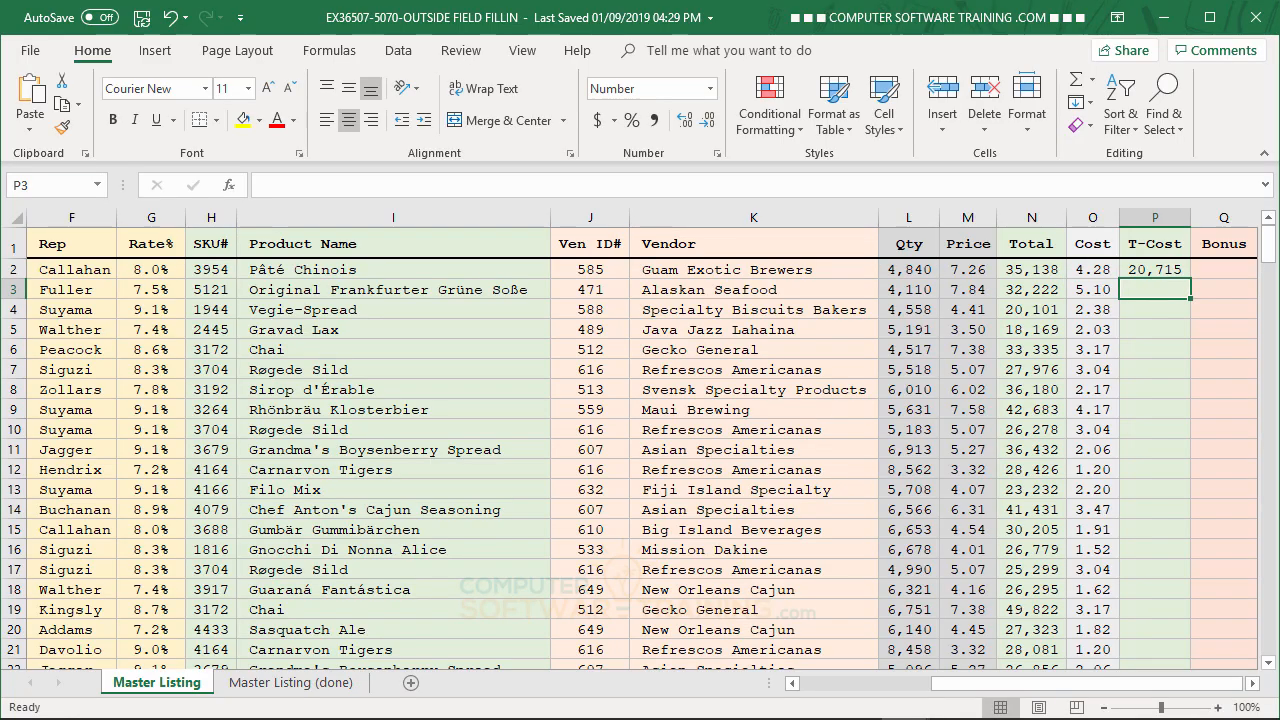
# Fill the T-Cost formula from P2 down the column
pyautogui.click(1026, 269)
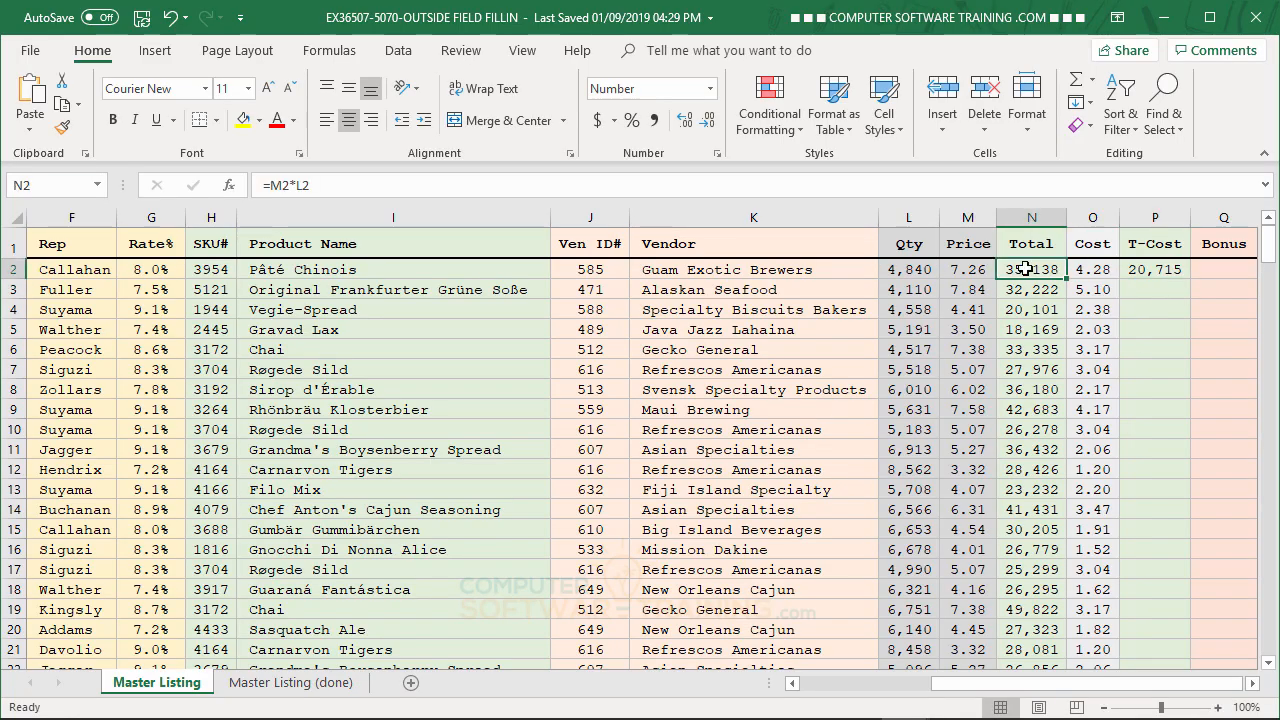
pyautogui.click(1162, 271)
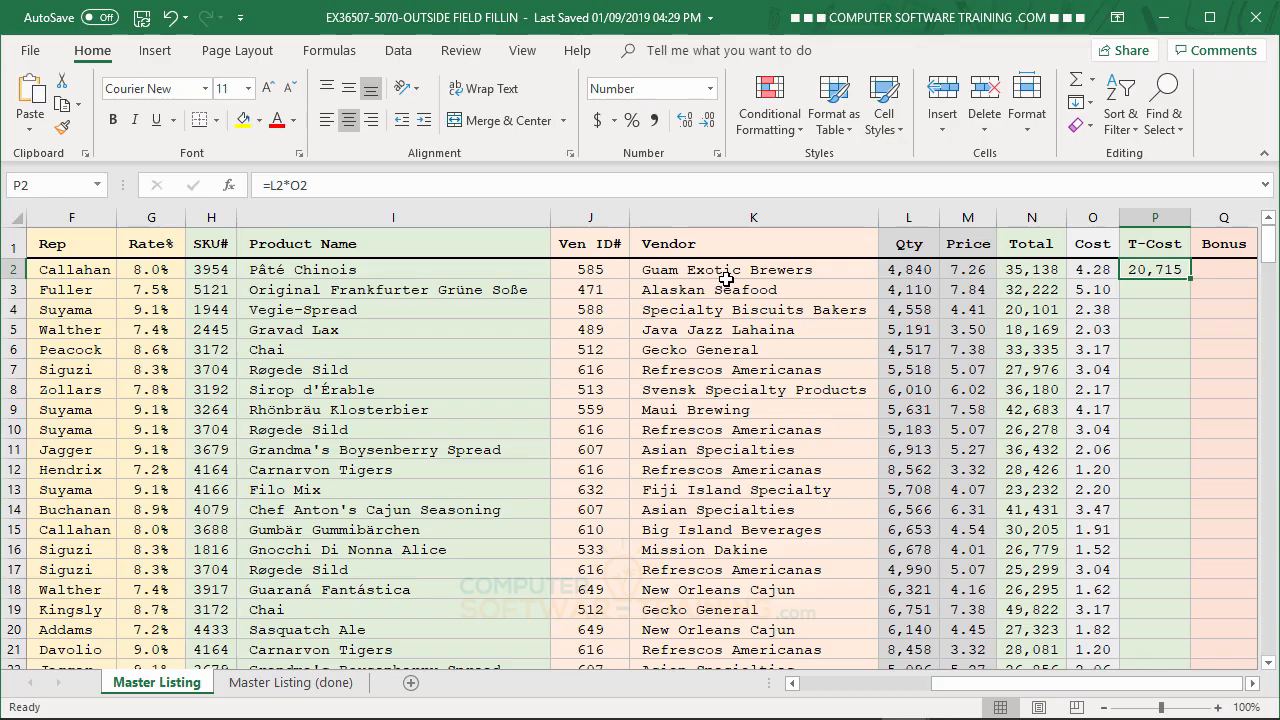
pyautogui.doubleClick(1192, 280)
pyautogui.click(1155, 312)
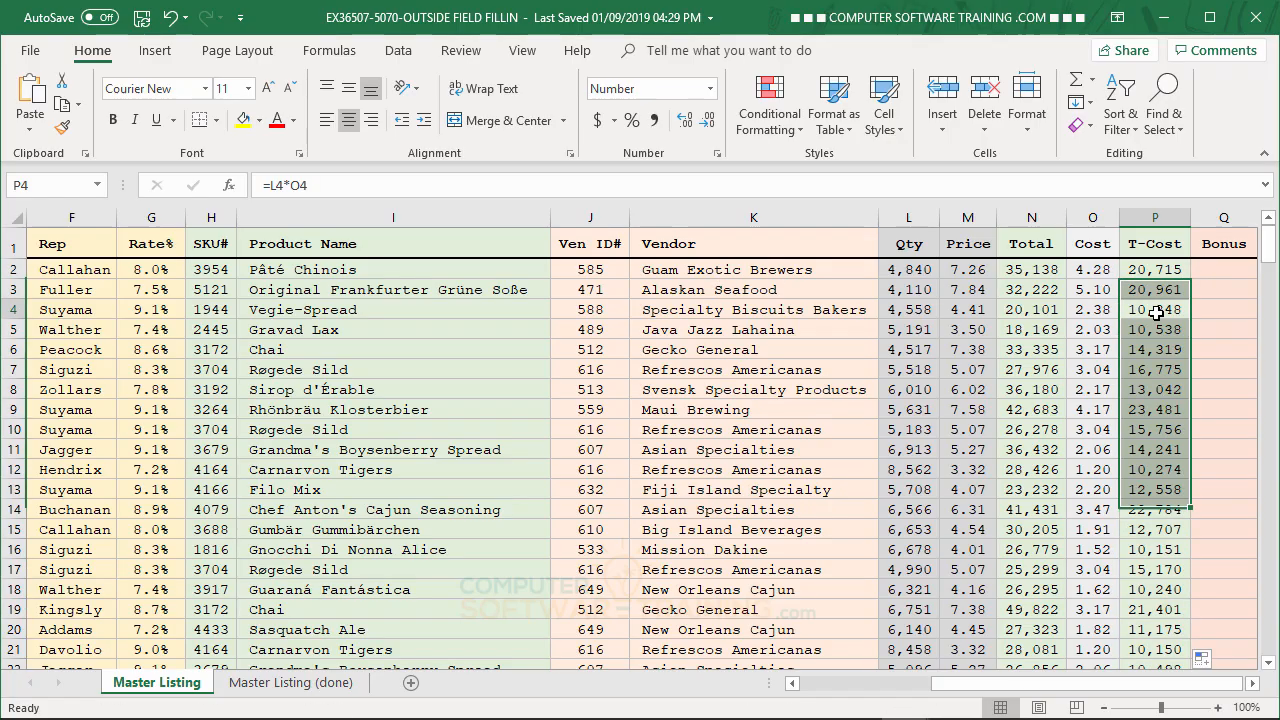
pyautogui.click(1155, 270)
# Start the Bonus formula in Q2 with the Rate% in G2 followed by the multiplication operator
pyautogui.click(1222, 270)
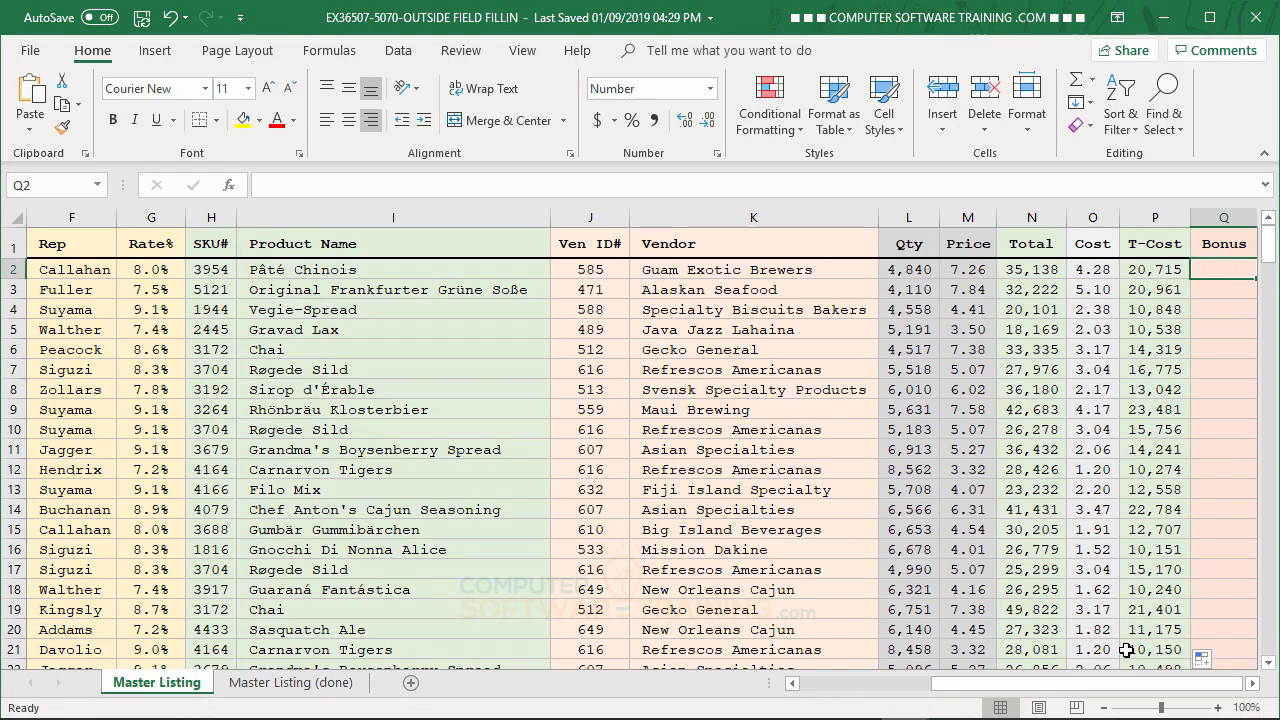
pyautogui.moveTo(1126, 690); pyautogui.dragTo(1156, 689)
pyautogui.write('=')
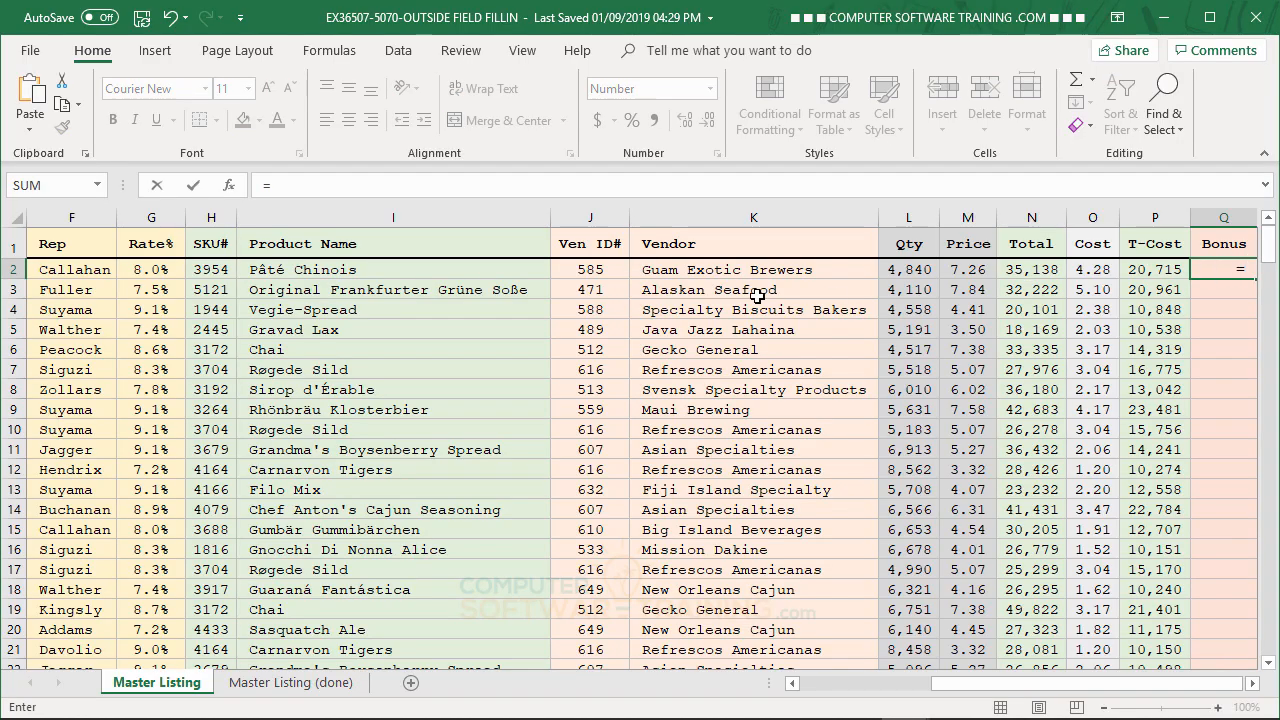
pyautogui.click(151, 270)
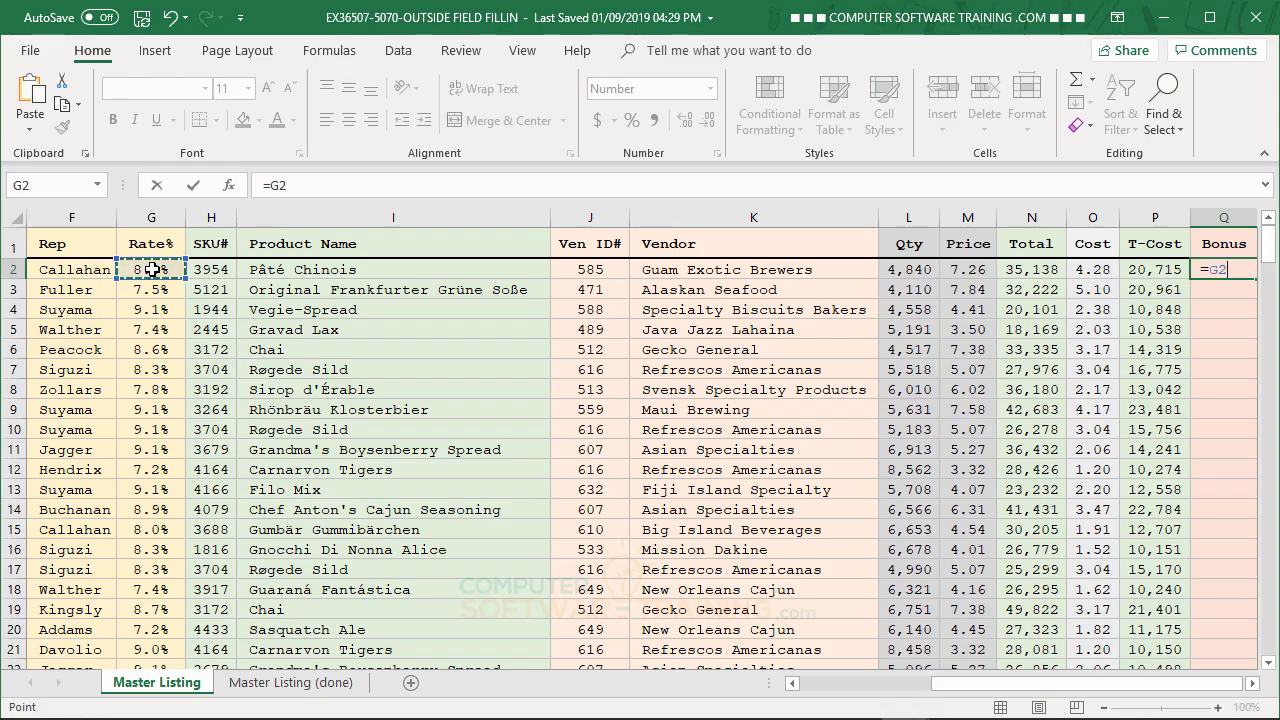
pyautogui.write('*')
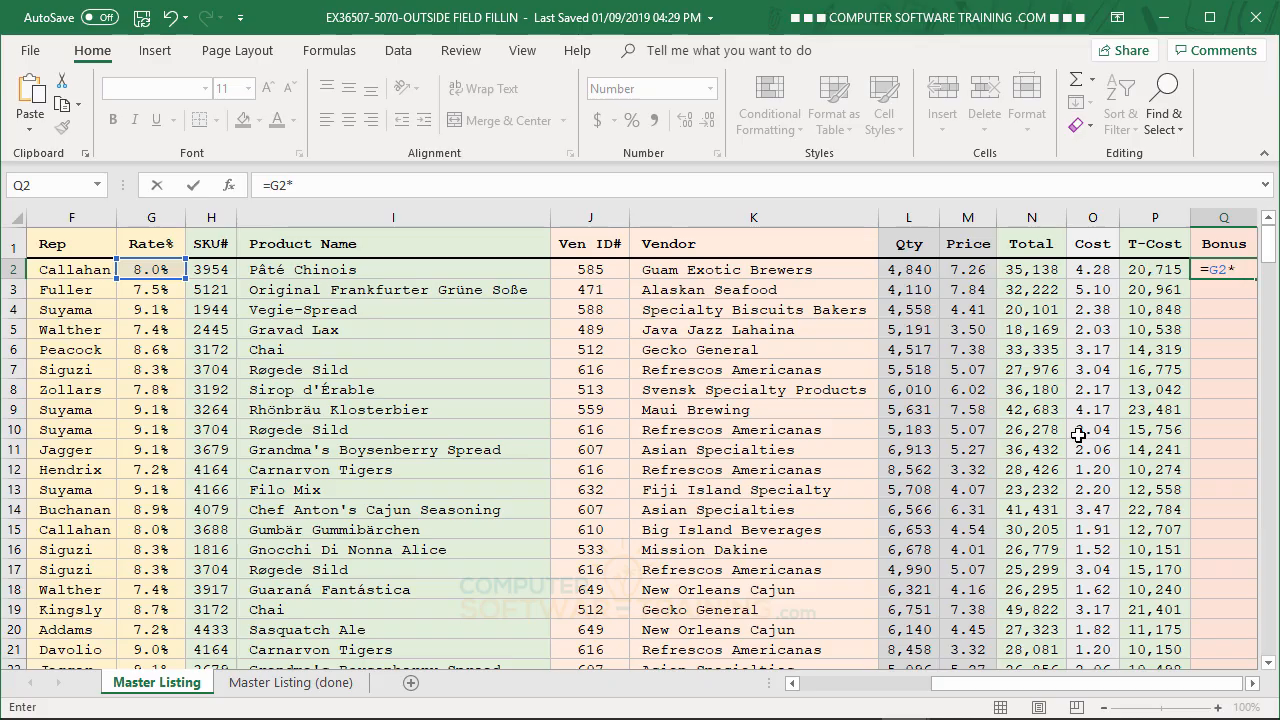
# Complete the Bonus formula in Q2 with Total minus T-Cost in parentheses, giving =G2*(N2-P2)
pyautogui.click(1251, 683)
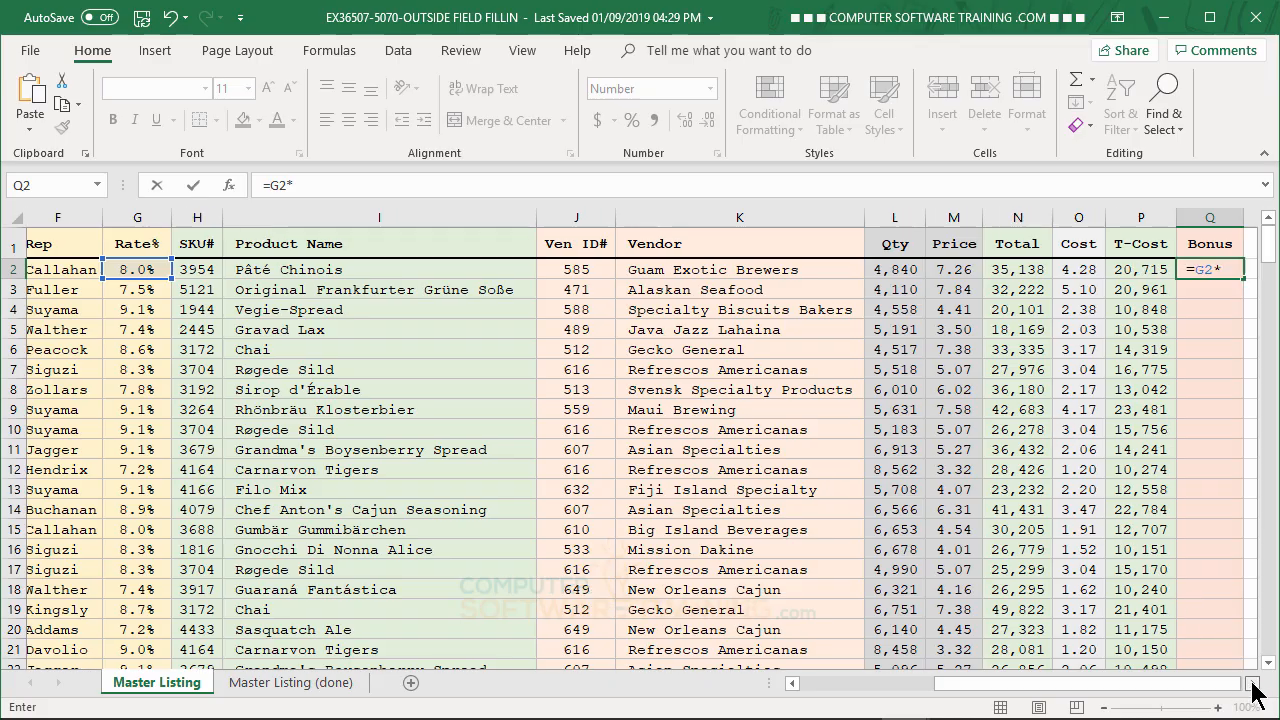
pyautogui.click(1253, 683)
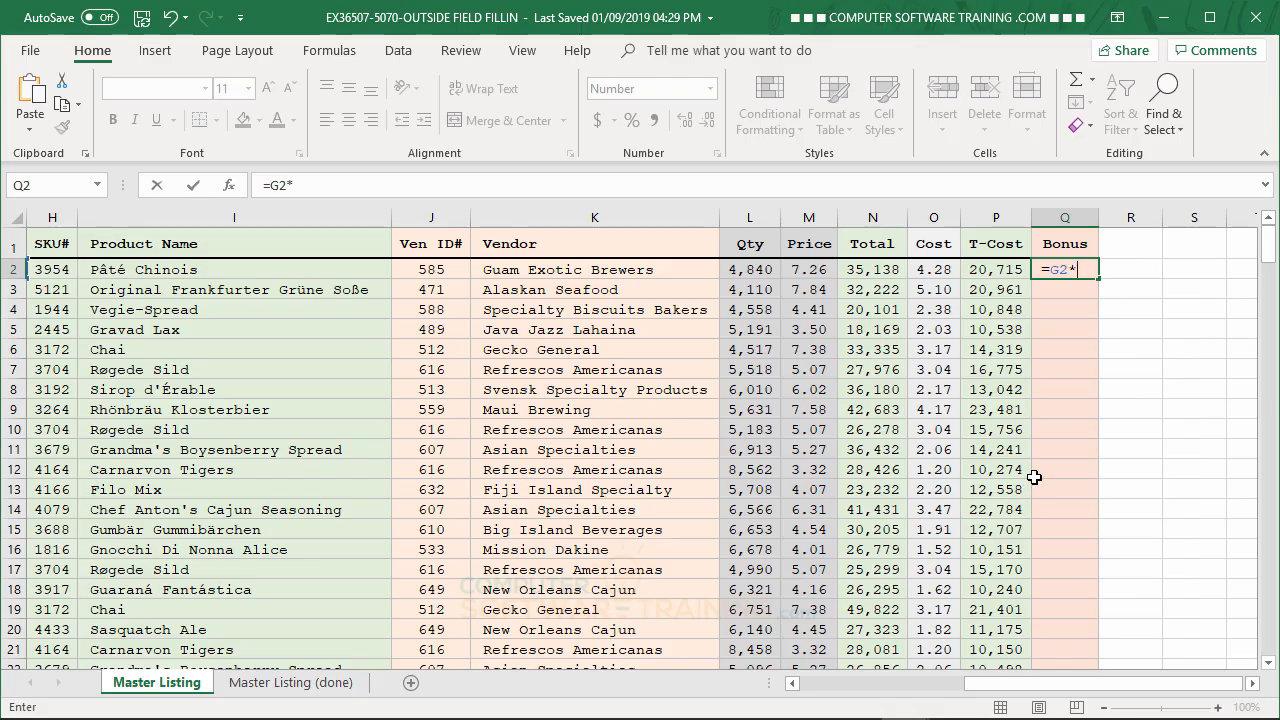
pyautogui.write('(')
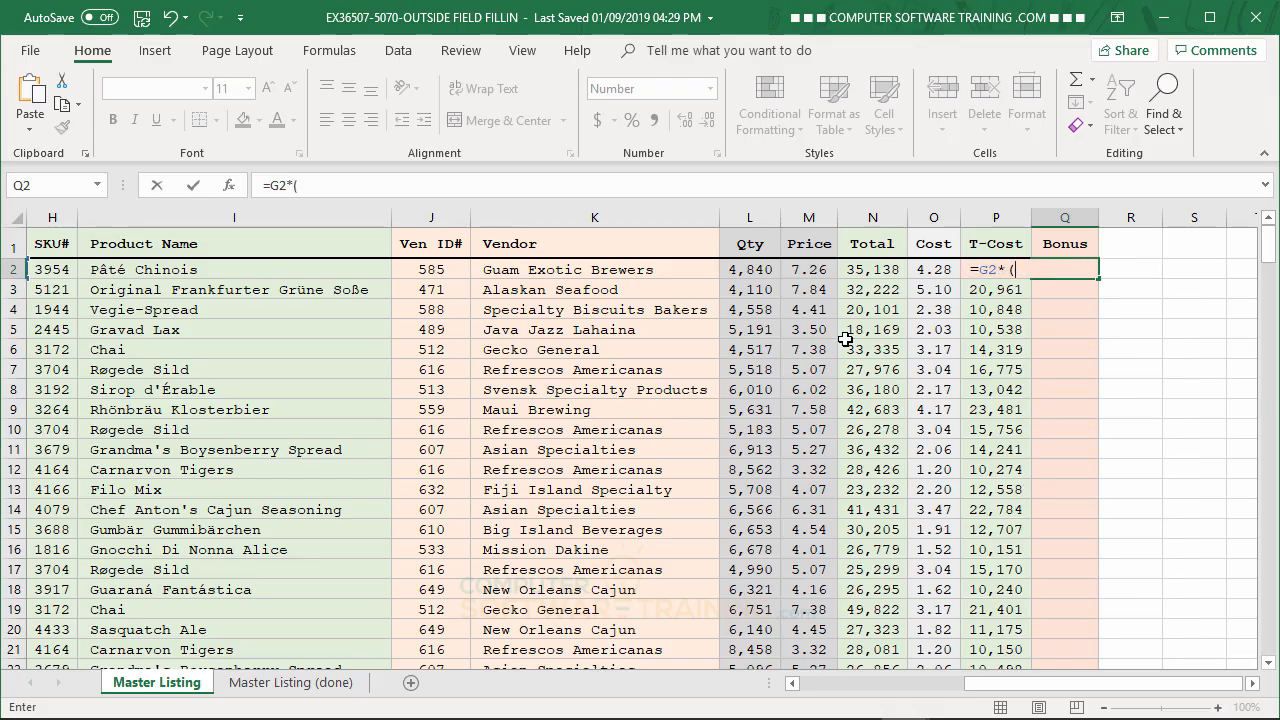
pyautogui.click(870, 269)
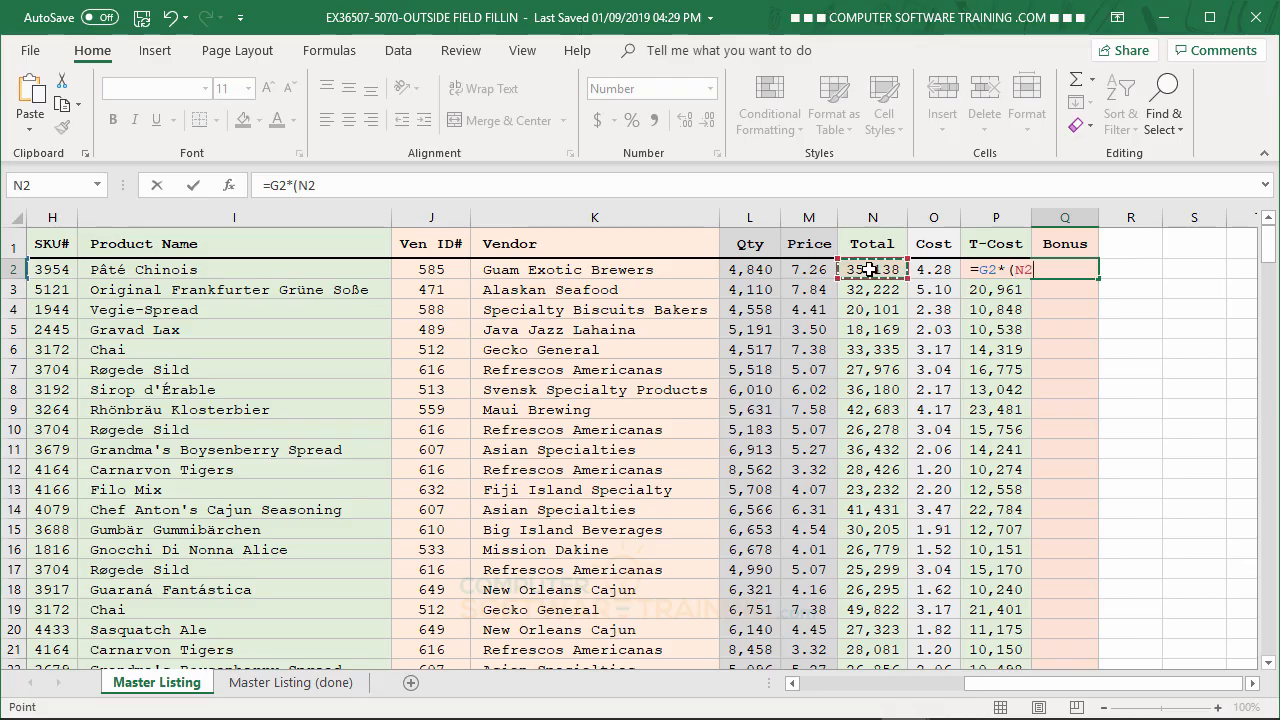
pyautogui.write('-')
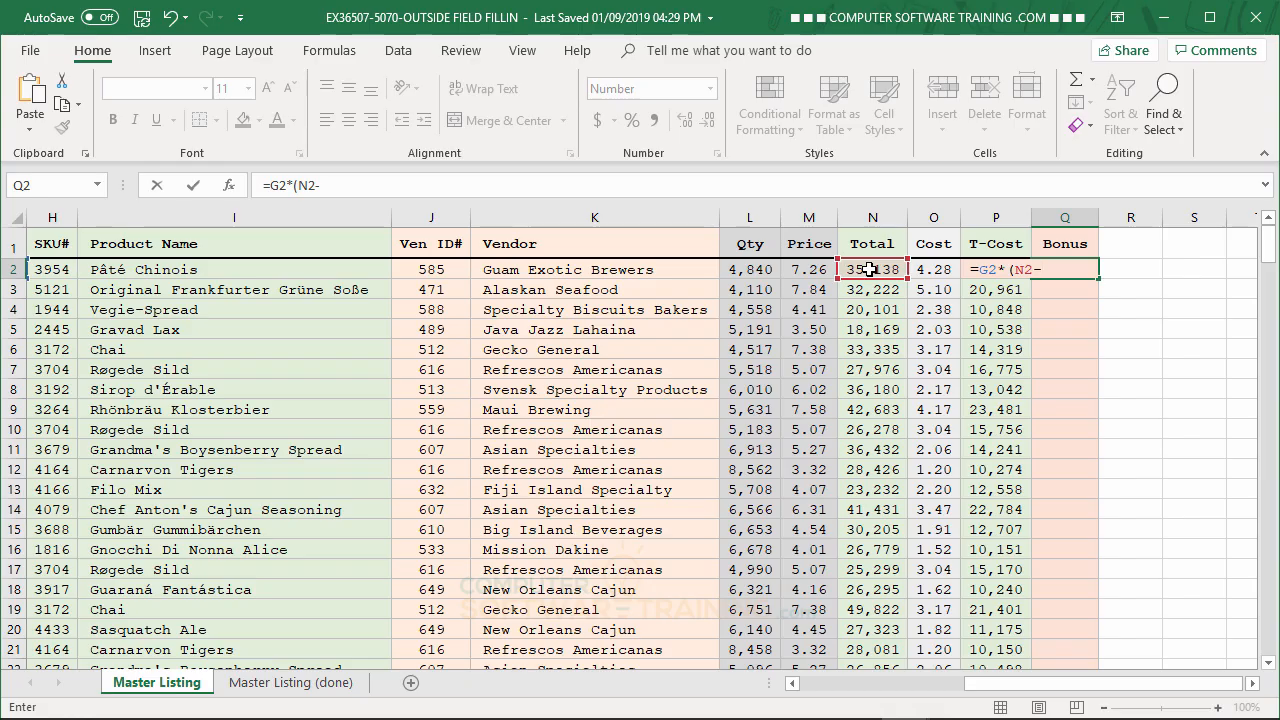
pyautogui.write('P')
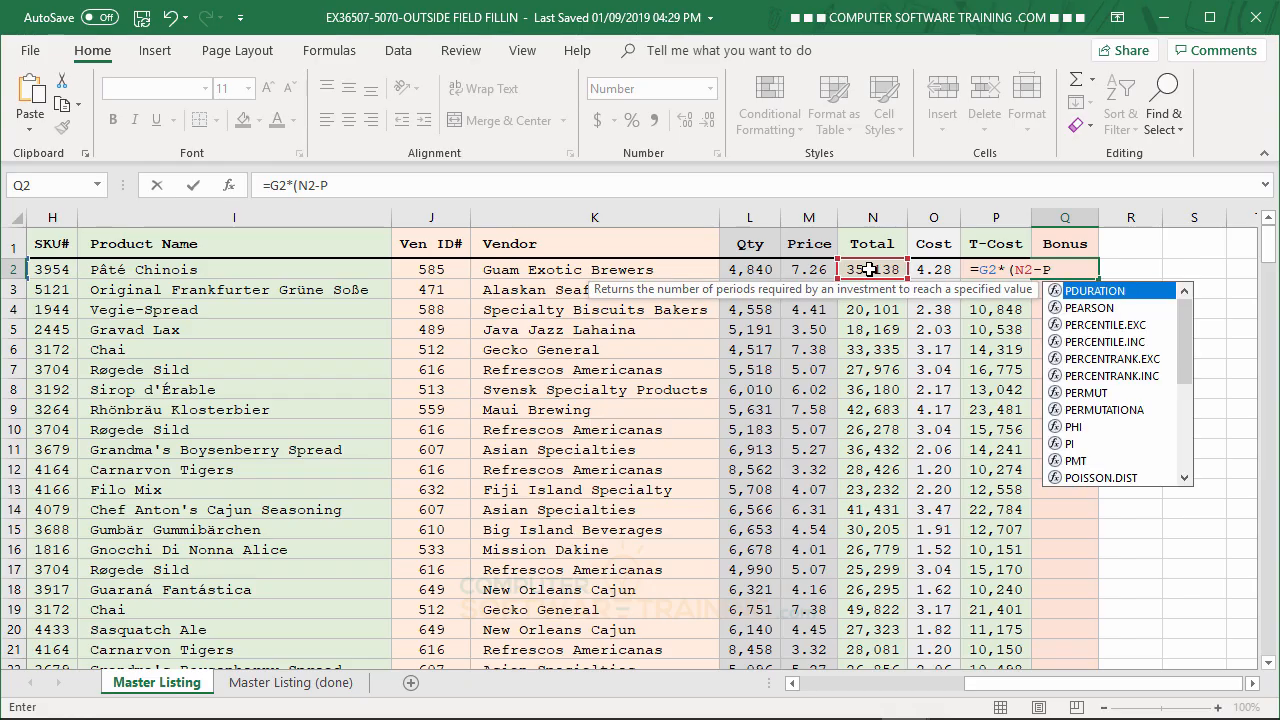
pyautogui.write('2')
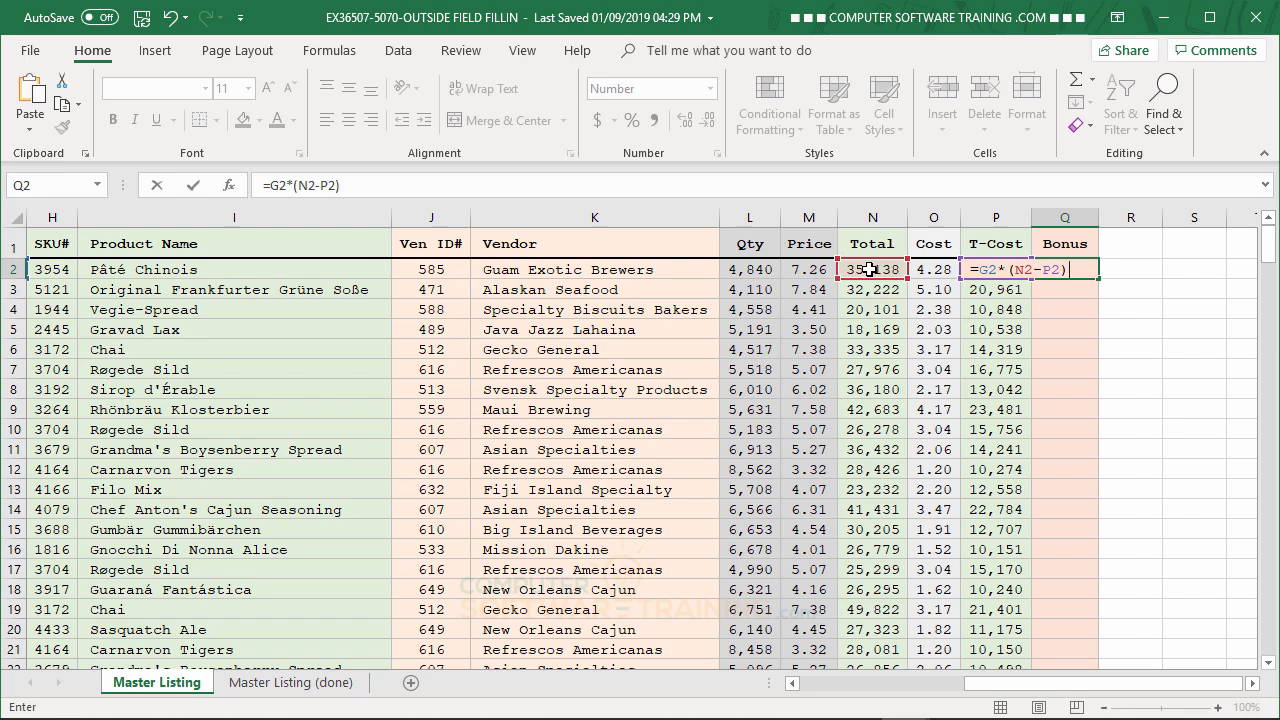
pyautogui.press('Return')
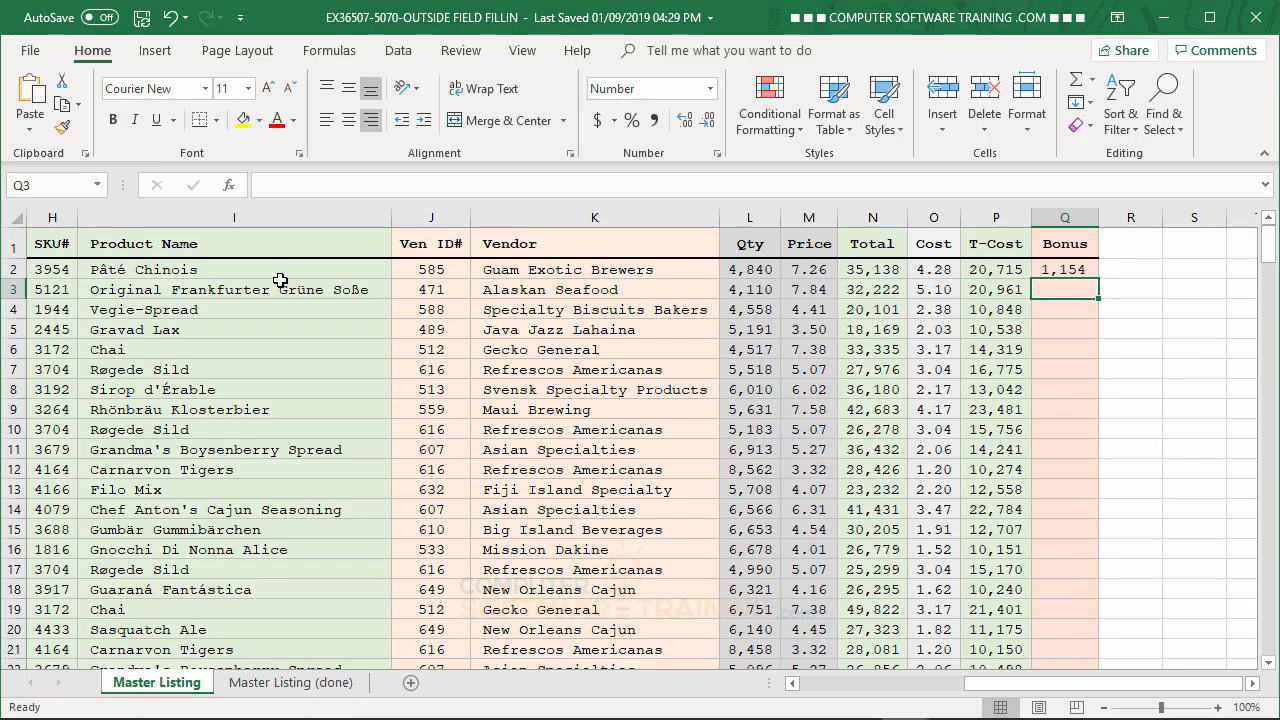
# Fill the Bonus formula from Q2 down the column
pyautogui.click(1082, 270)
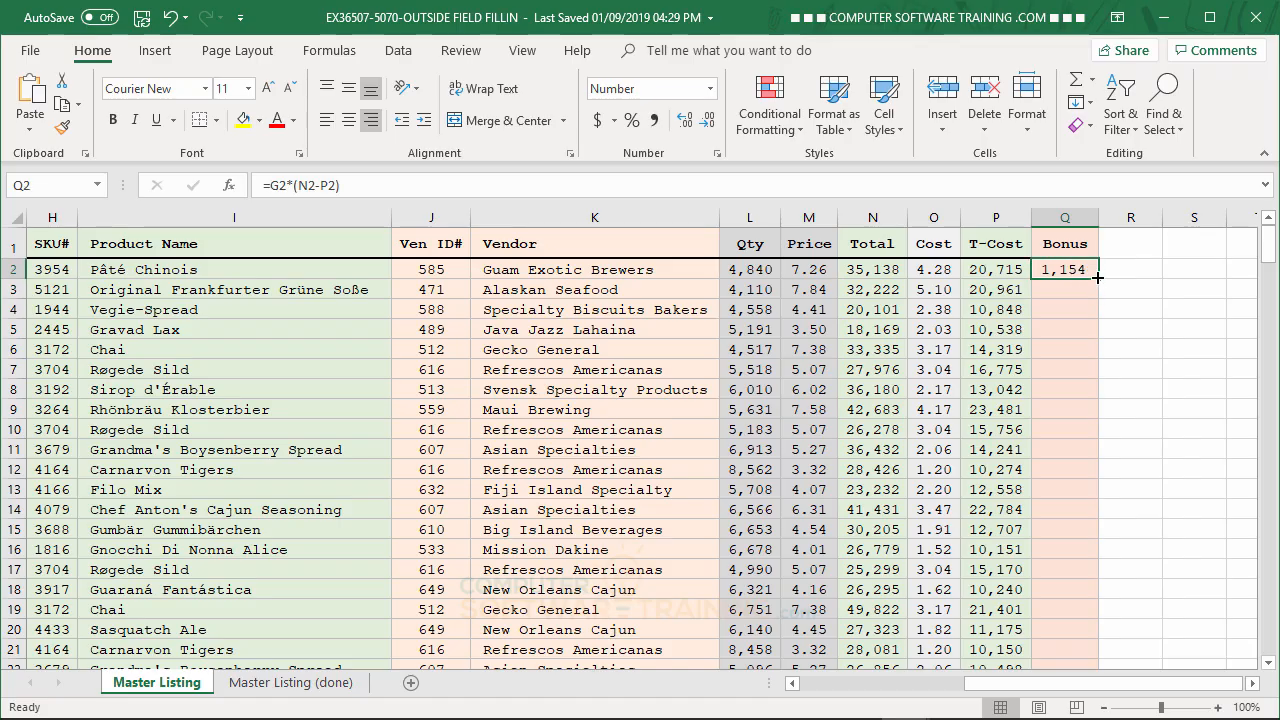
pyautogui.doubleClick(1097, 277)
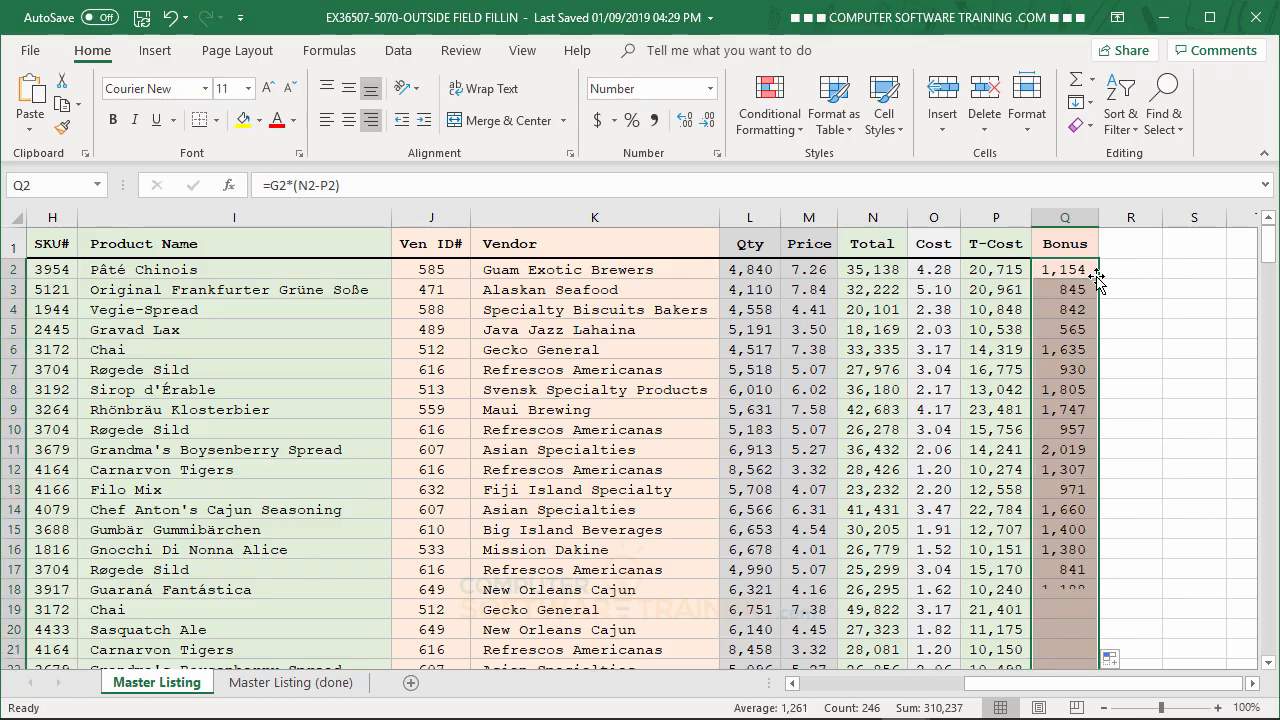
pyautogui.click(1070, 346)
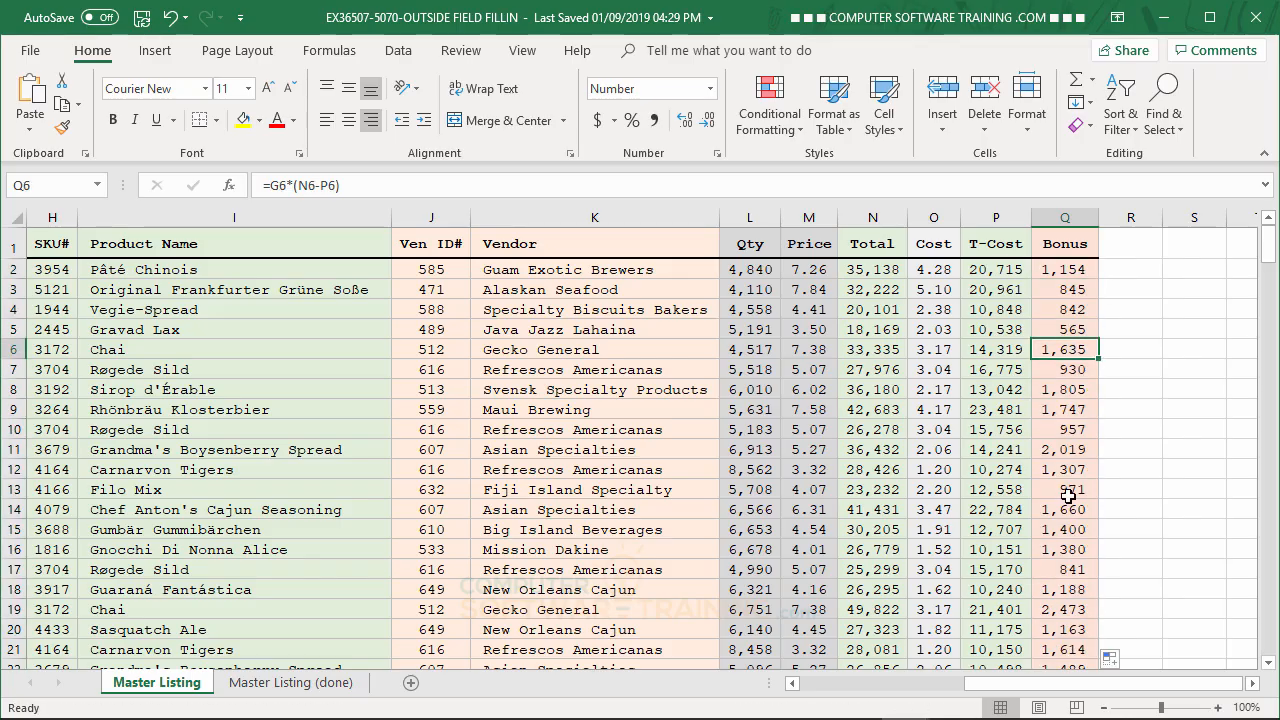